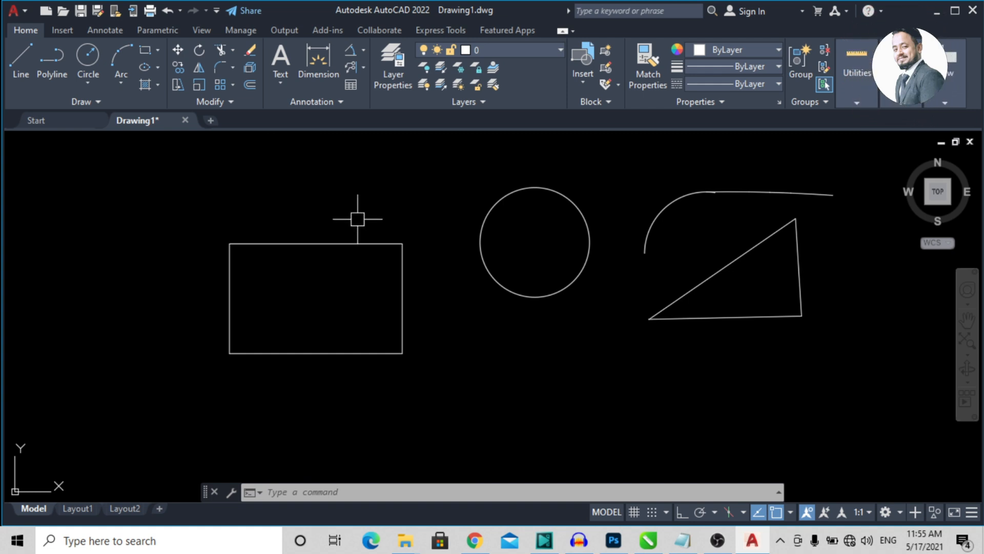
Add a linear dimension to the rectangle's upper edge, placing the dimension line above the rectangle
{"action": "left_click", "coordinate": [362, 46]}
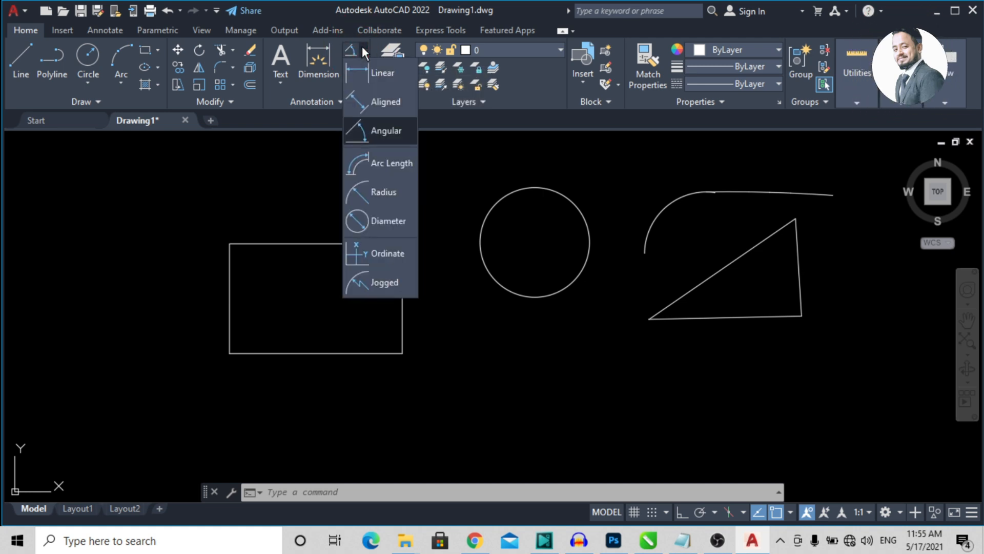
{"action": "left_click", "coordinate": [366, 73]}
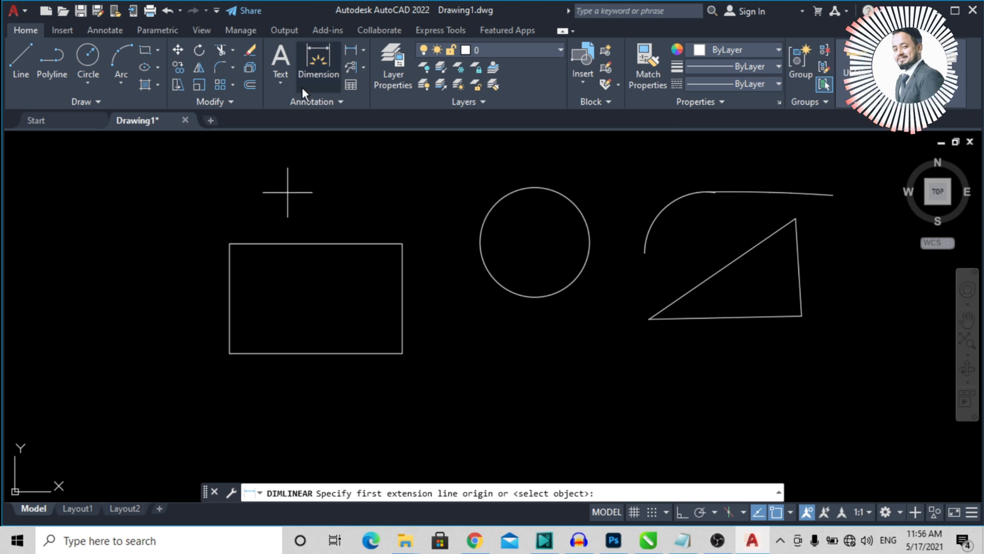
{"action": "left_click", "coordinate": [355, 45]}
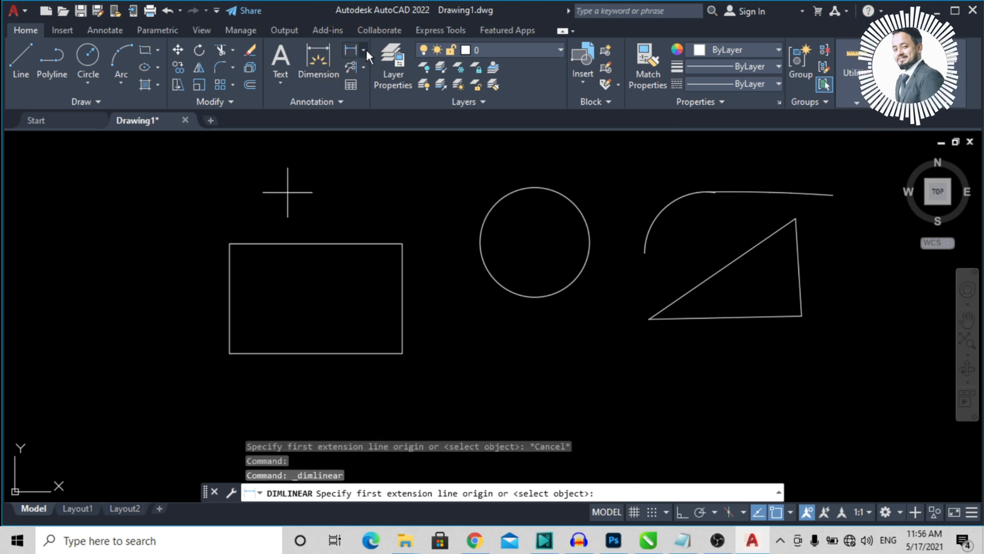
{"action": "left_click", "coordinate": [365, 50]}
{"action": "left_click", "coordinate": [369, 73]}
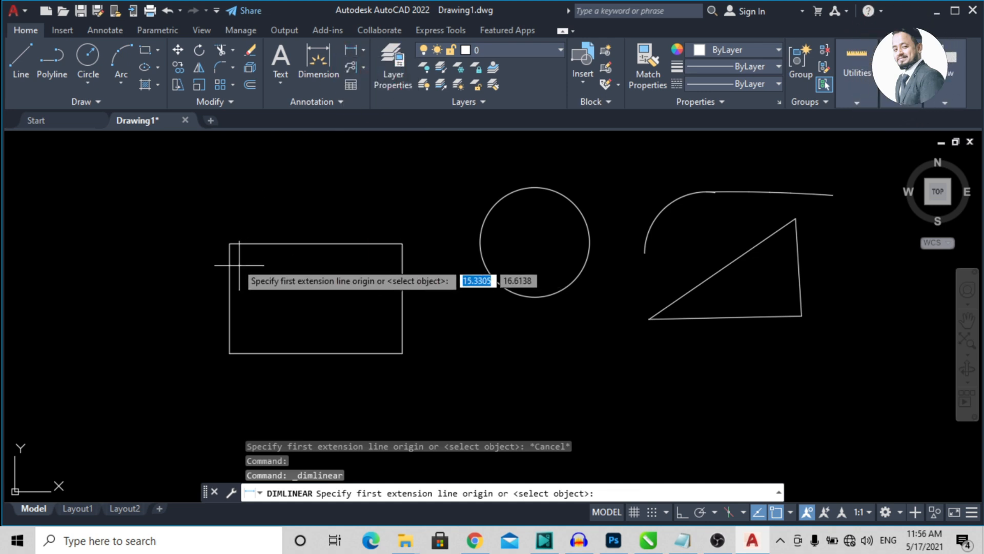
{"action": "left_click", "coordinate": [230, 243]}
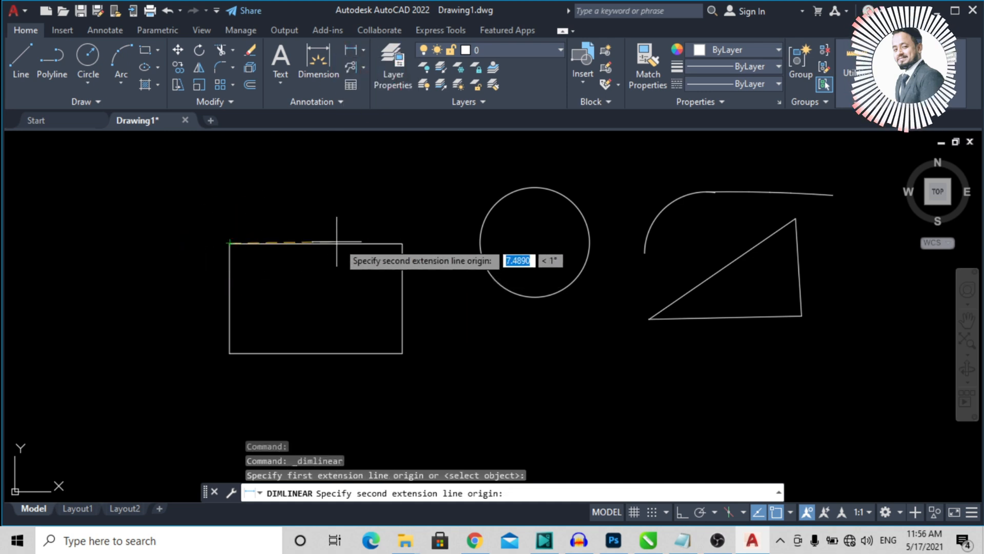
{"action": "left_click", "coordinate": [402, 242]}
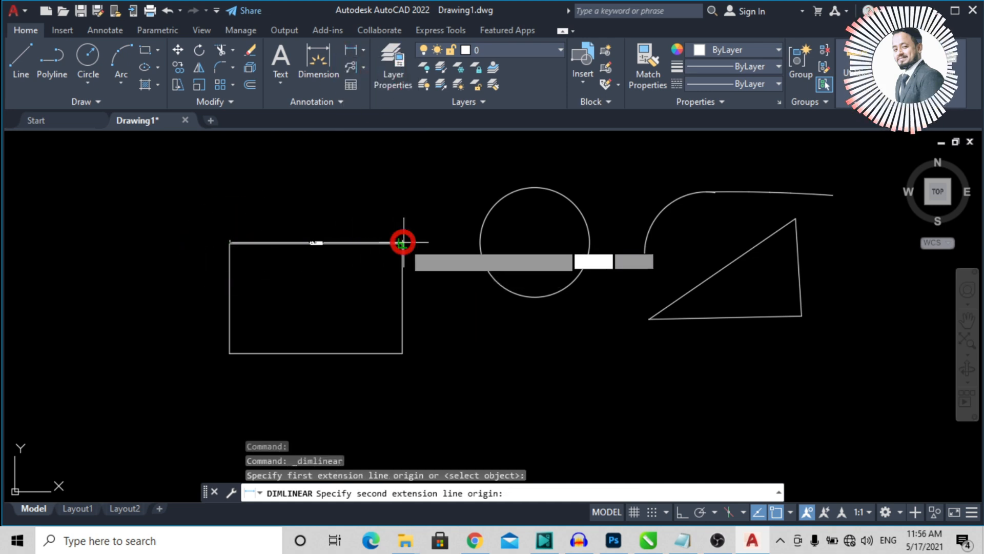
{"action": "left_click", "coordinate": [321, 212]}
Examine the text and arrows of the linear dimension above the rectangle
{"action": "scroll", "coordinate": [306, 223], "scroll_direction": "up", "scroll_amount": 4}
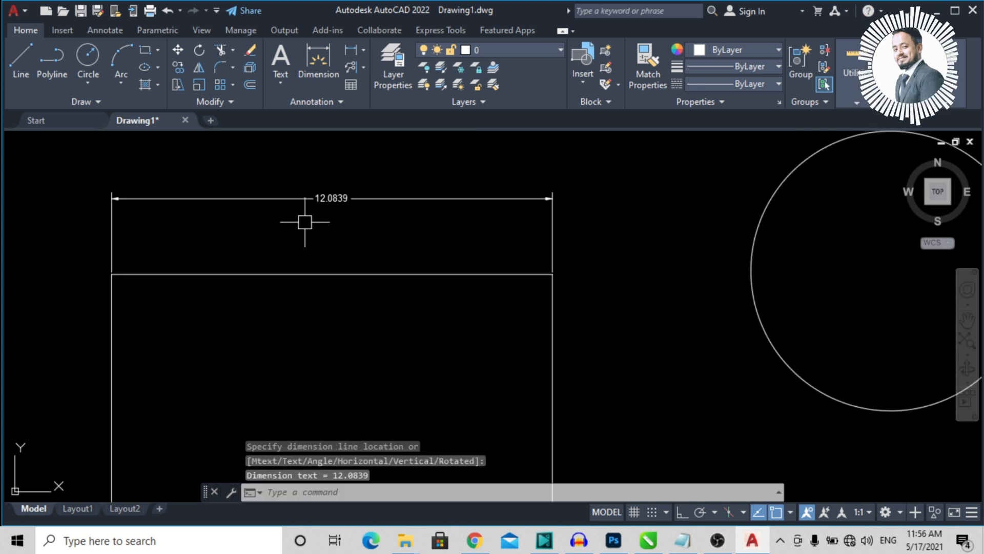
{"action": "scroll", "coordinate": [329, 197], "scroll_direction": "up", "scroll_amount": 4}
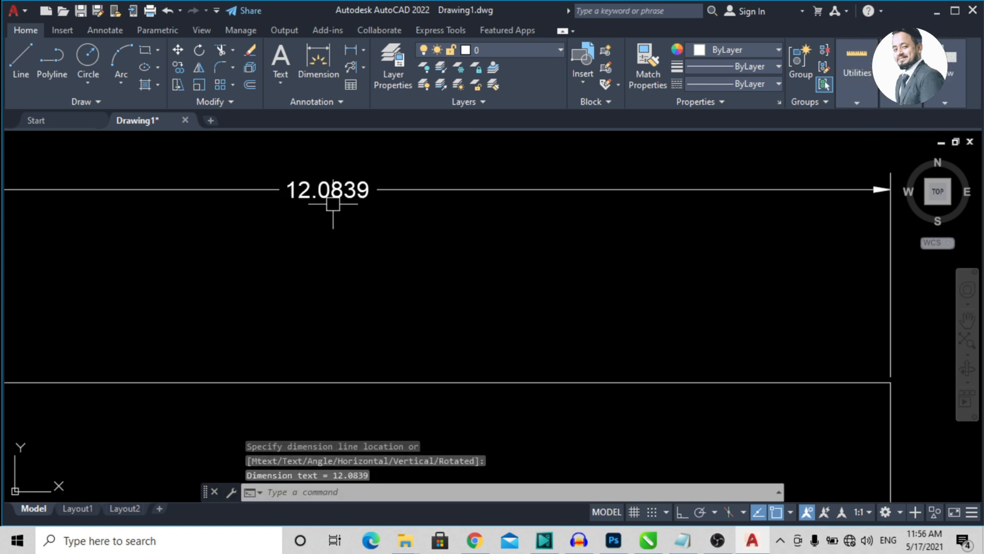
{"action": "scroll", "coordinate": [328, 189], "scroll_direction": "down", "scroll_amount": 2}
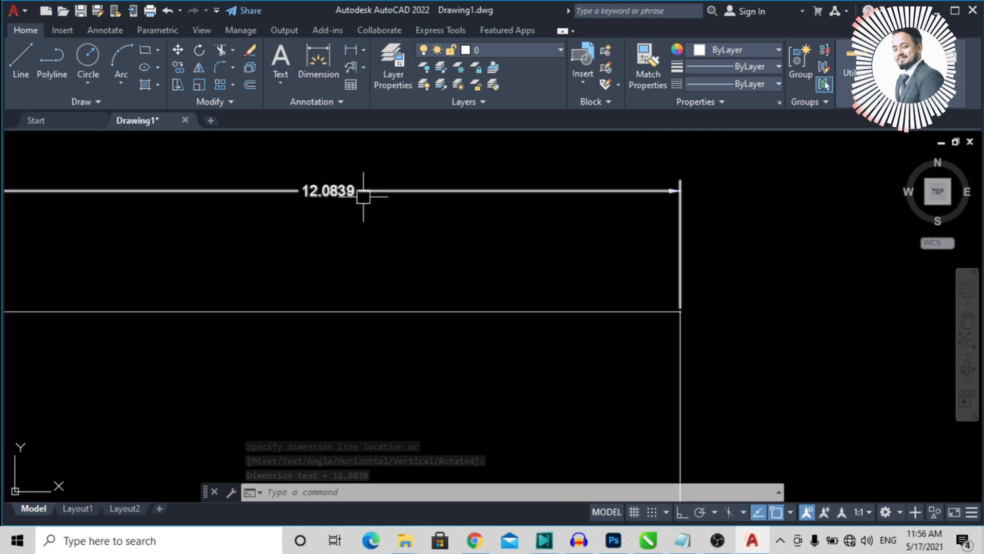
{"action": "scroll", "coordinate": [384, 194], "scroll_direction": "down", "scroll_amount": 2}
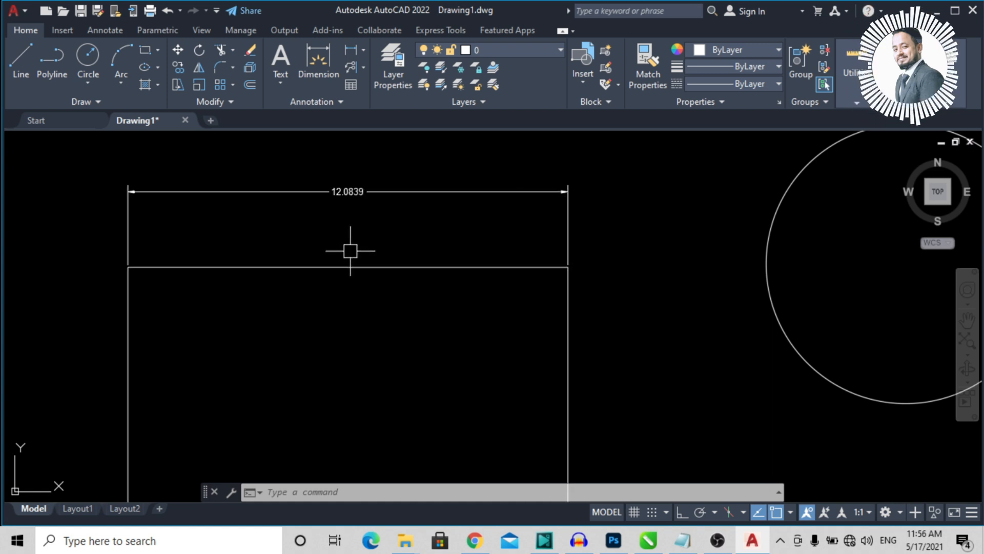
{"action": "scroll", "coordinate": [351, 251], "scroll_direction": "down", "scroll_amount": 3}
{"action": "scroll", "coordinate": [355, 274], "scroll_direction": "up", "scroll_amount": 2}
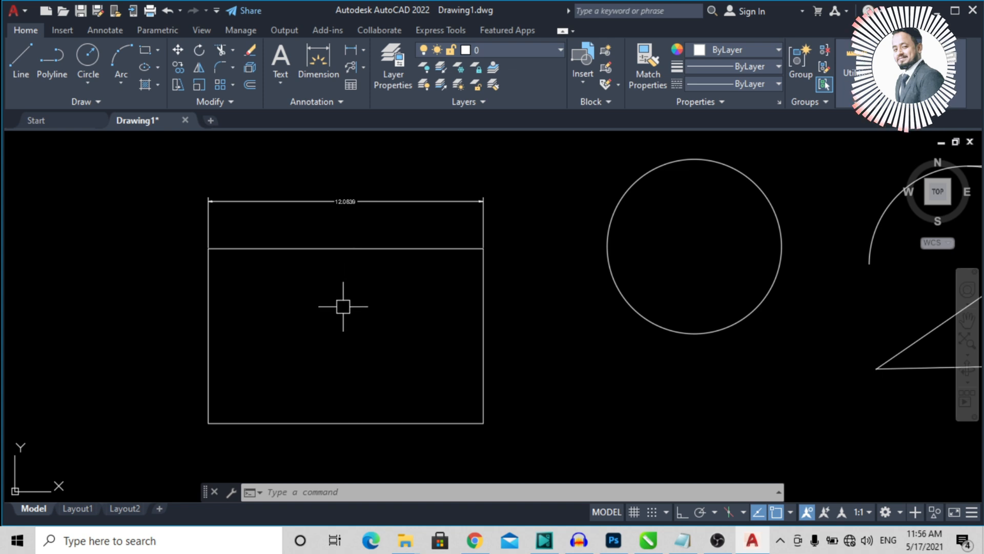
{"action": "scroll", "coordinate": [343, 306], "scroll_direction": "up", "scroll_amount": 2}
{"action": "scroll", "coordinate": [340, 289], "scroll_direction": "down", "scroll_amount": 2}
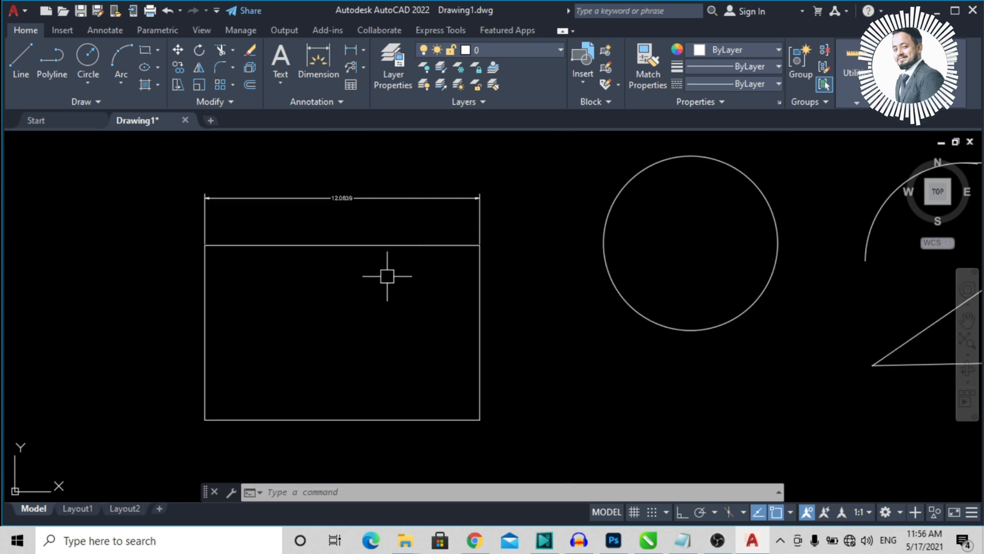
Add a linear dimension to the rectangle's lower edge with the DLI command, placing the dimension line inside the rectangle
{"action": "type", "text": "DLI"}
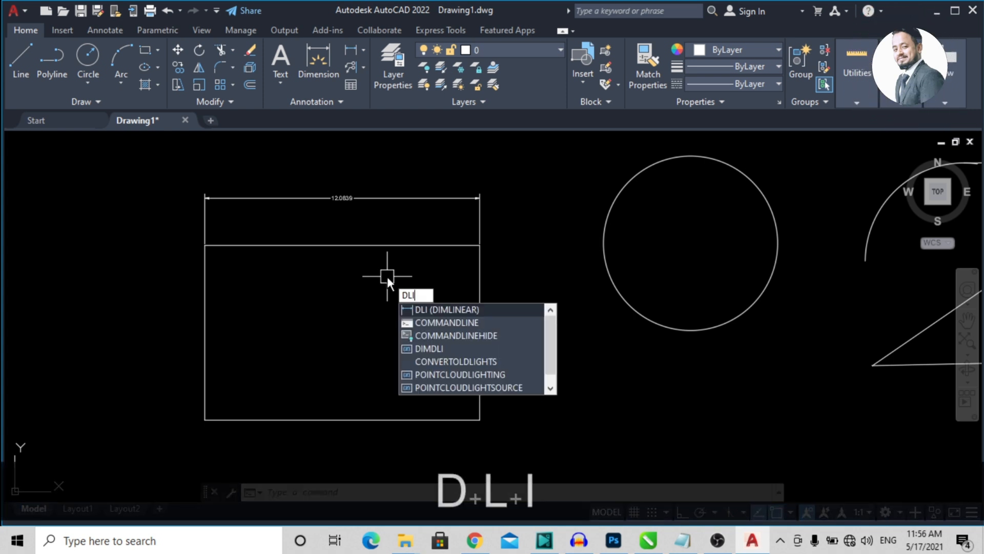
{"action": "key", "text": "Return"}
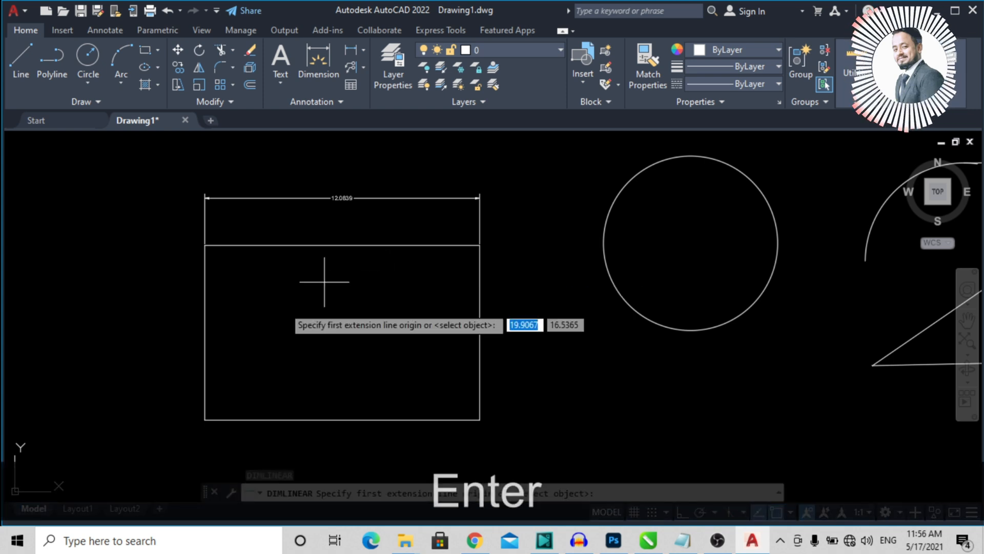
{"action": "left_click", "coordinate": [205, 418]}
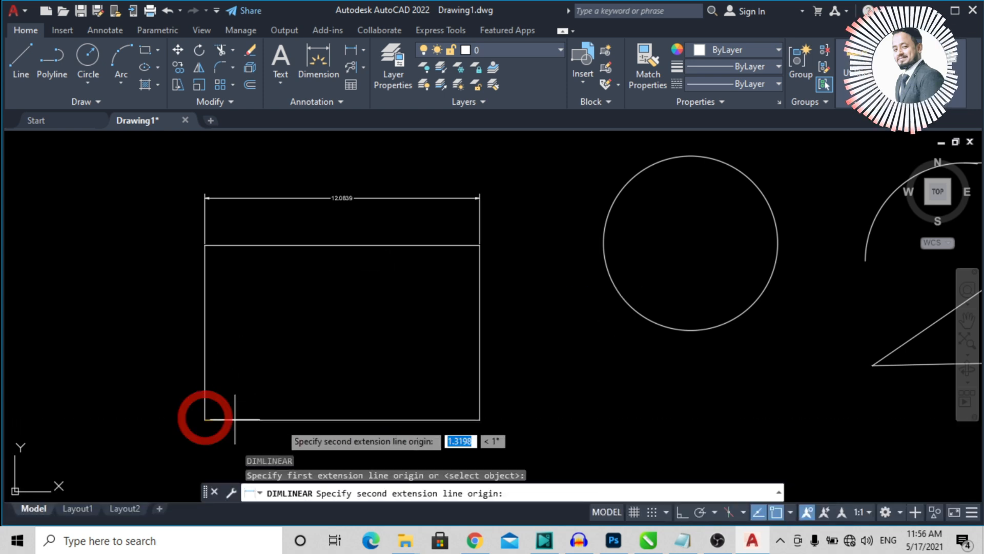
{"action": "left_click", "coordinate": [479, 420]}
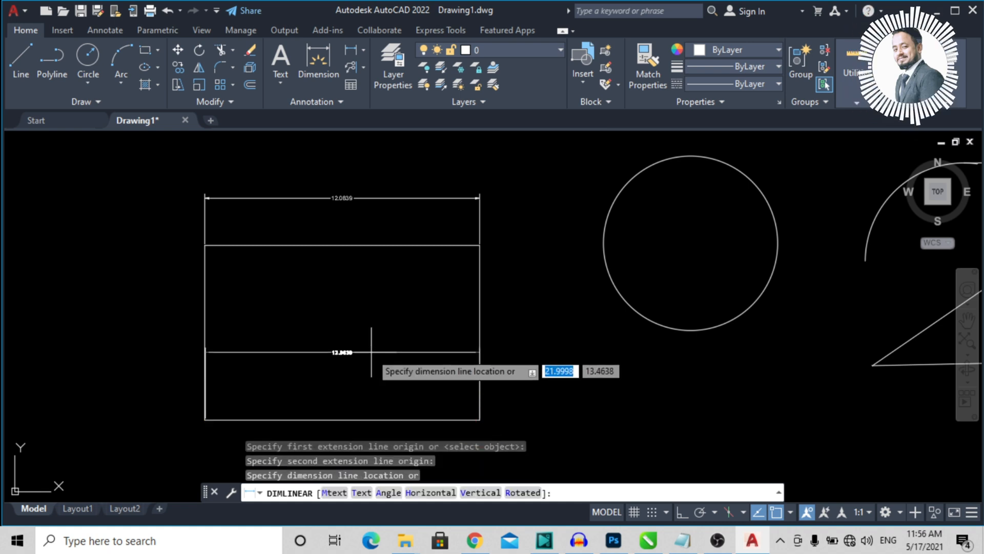
{"action": "left_click", "coordinate": [367, 351]}
{"action": "scroll", "coordinate": [320, 382], "scroll_direction": "up", "scroll_amount": 4}
{"action": "scroll", "coordinate": [323, 367], "scroll_direction": "down", "scroll_amount": 3}
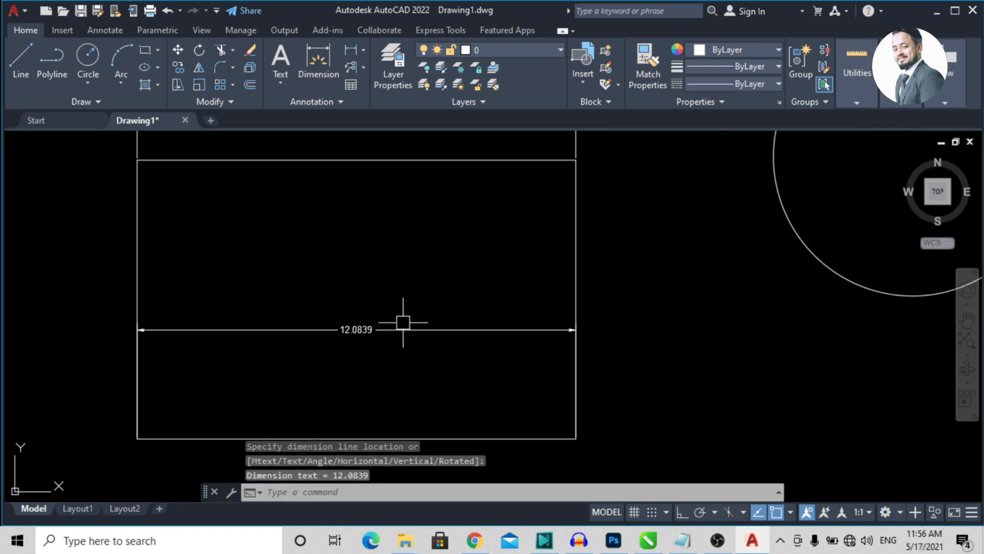
{"action": "scroll", "coordinate": [403, 323], "scroll_direction": "down", "scroll_amount": 4}
{"action": "middle_click_drag", "start_coordinate": [403, 323], "coordinate": [302, 310]}
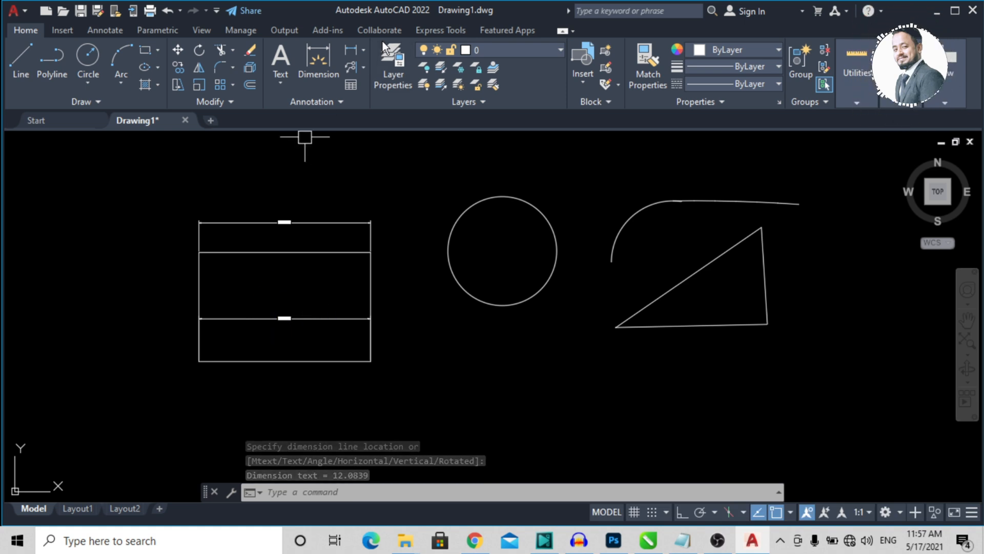
Delete both linear dimensions from the rectangle
{"action": "left_click", "coordinate": [306, 326]}
{"action": "left_click", "coordinate": [299, 316]}
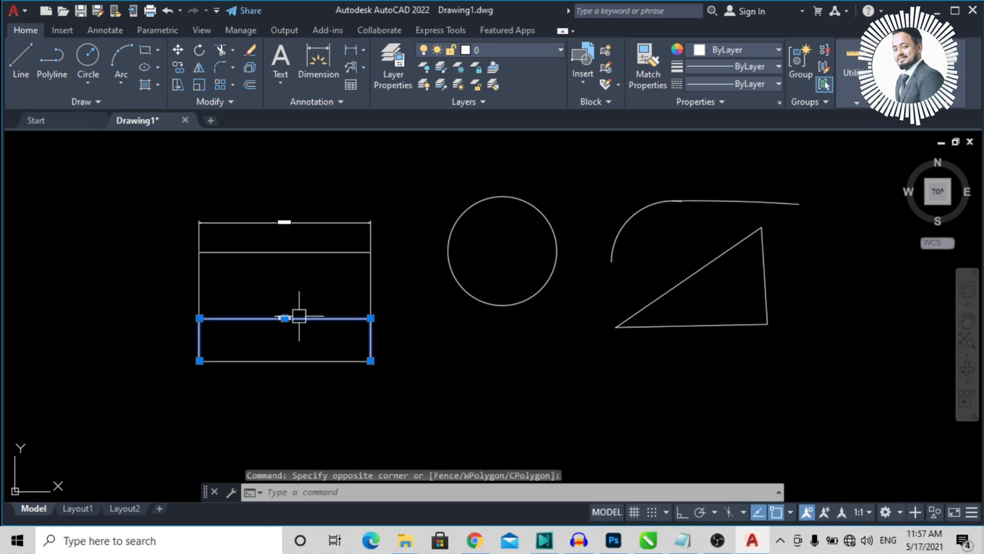
{"action": "key", "text": "Delete"}
{"action": "left_click", "coordinate": [280, 223]}
{"action": "key", "text": "Delete"}
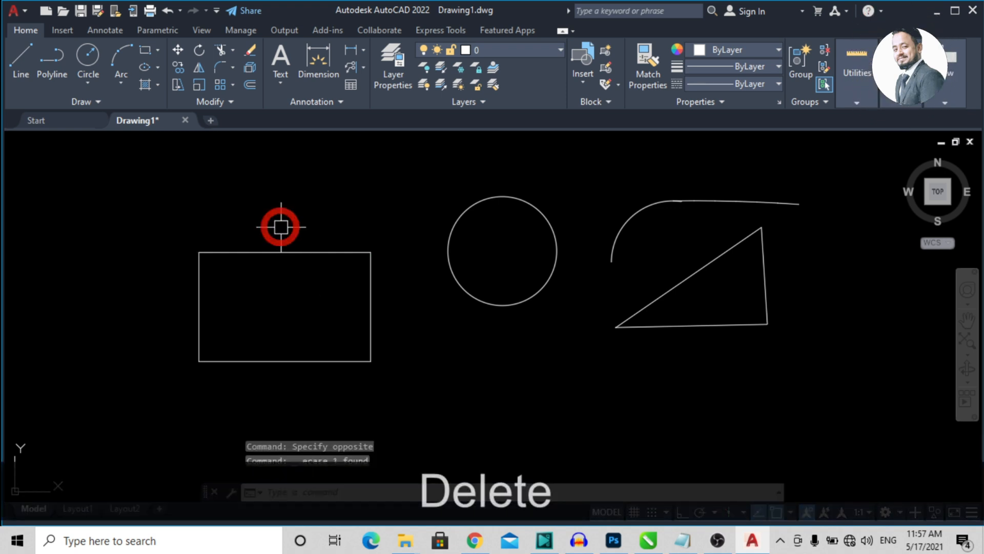
Add an aligned dimension to the triangle's sloping side, placing the dimension line outside the triangle, across the arc
{"action": "left_click", "coordinate": [365, 48]}
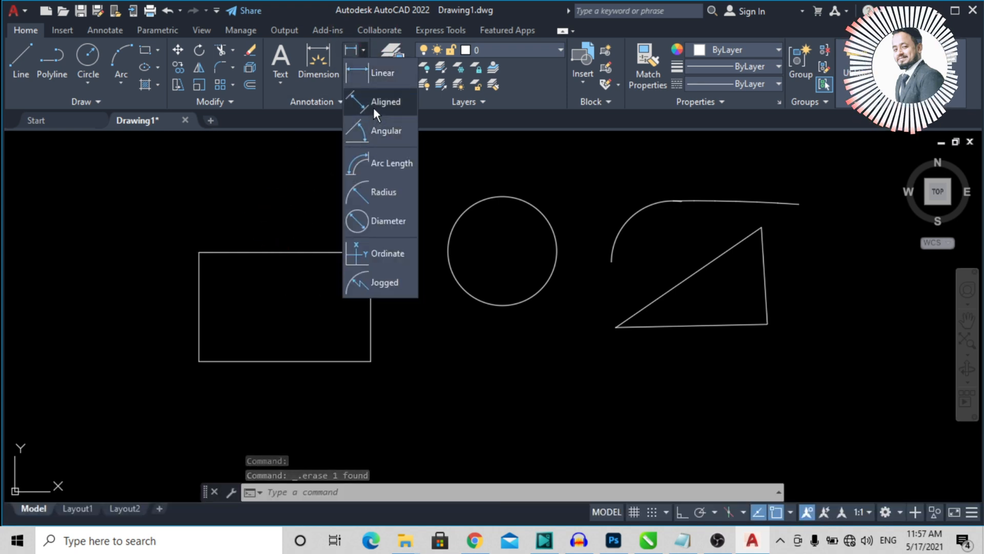
{"action": "left_click", "coordinate": [374, 108]}
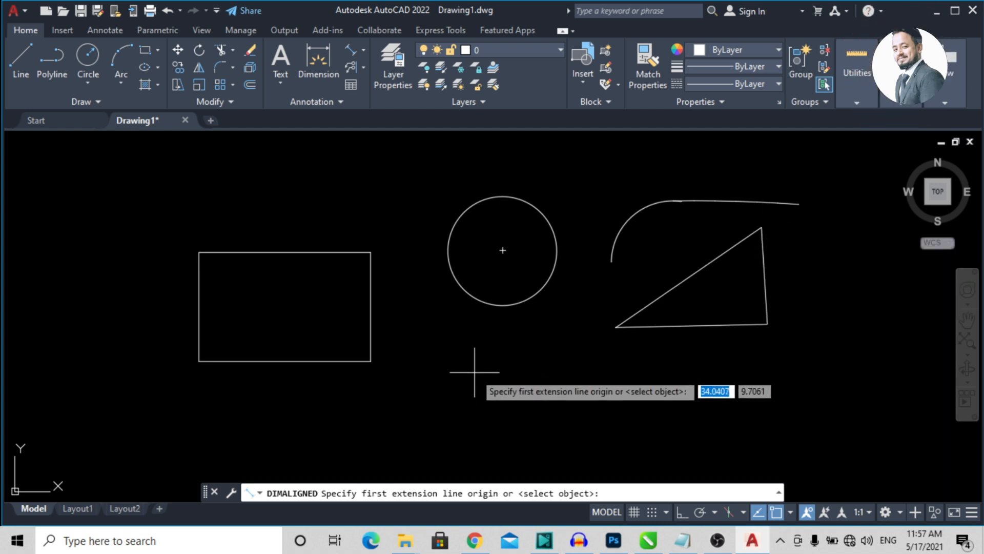
{"action": "left_click", "coordinate": [363, 50]}
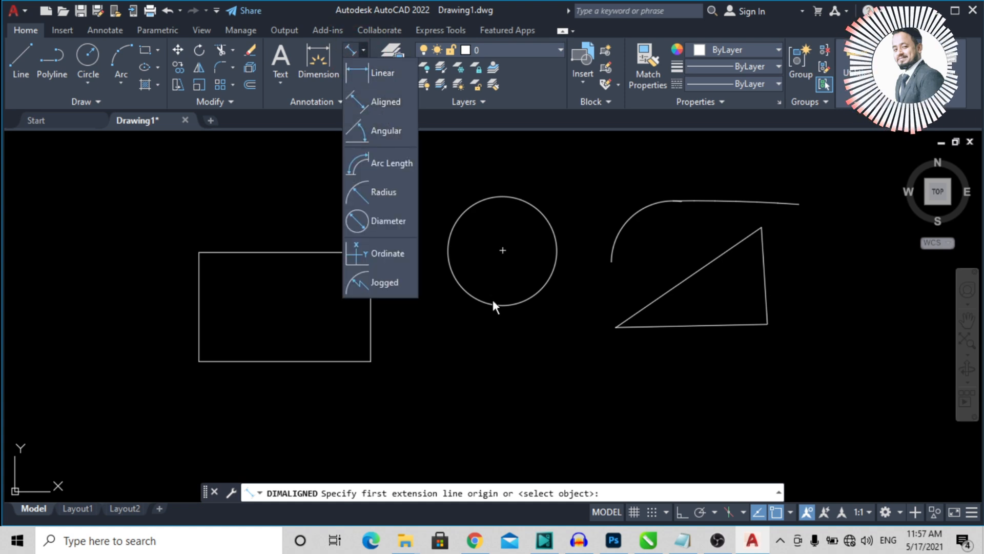
{"action": "left_click", "coordinate": [384, 100]}
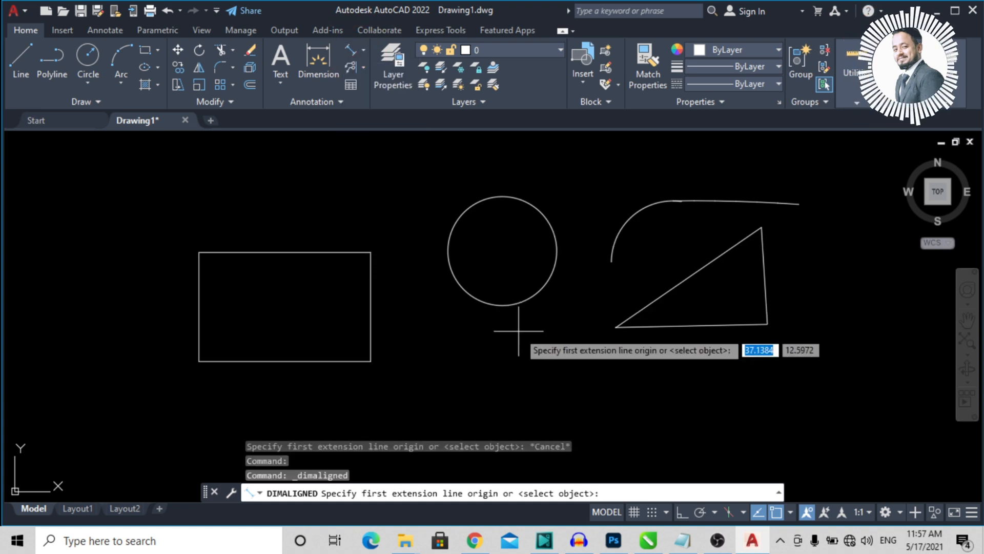
{"action": "left_click", "coordinate": [616, 327]}
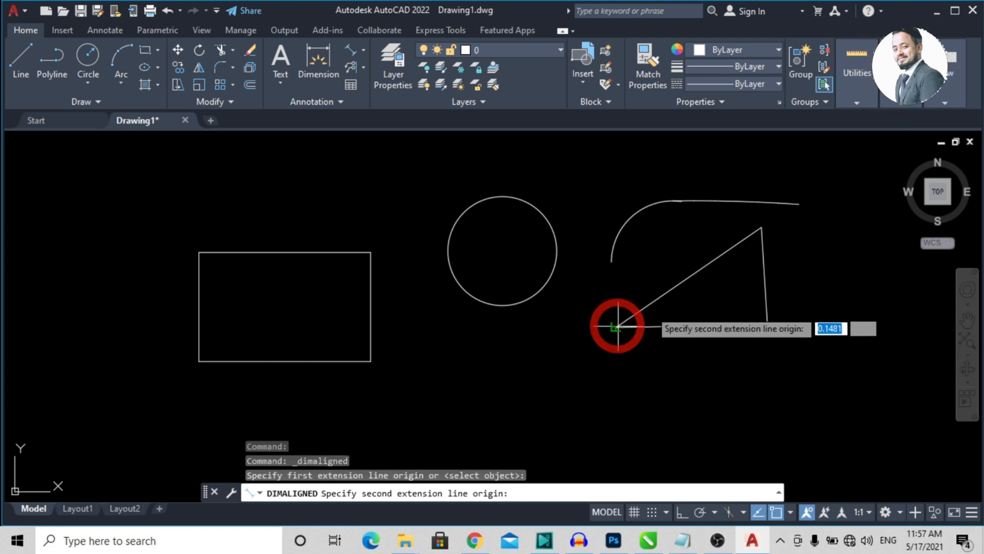
{"action": "left_click", "coordinate": [762, 227]}
{"action": "left_click", "coordinate": [659, 254]}
{"action": "scroll", "coordinate": [661, 234], "scroll_direction": "up", "scroll_amount": 4}
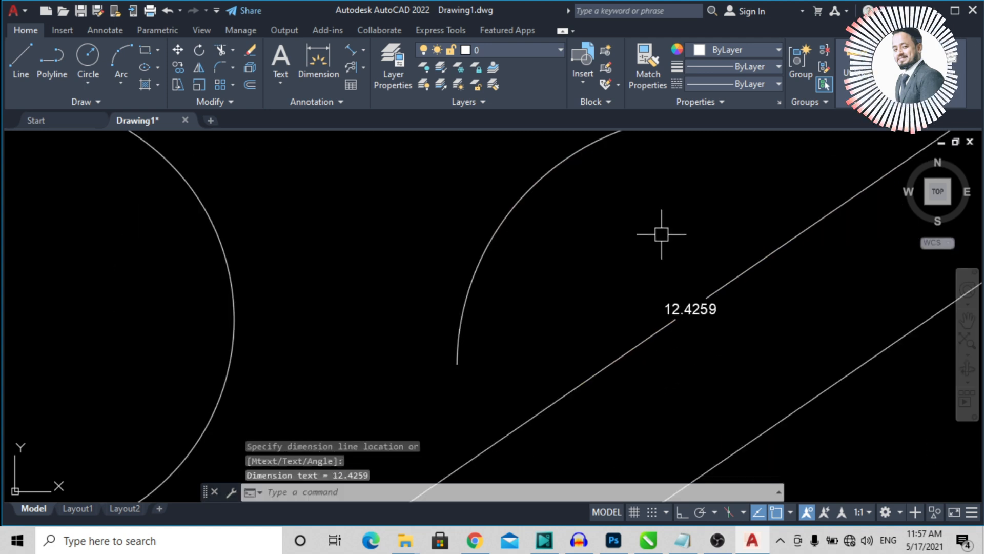
{"action": "scroll", "coordinate": [641, 235], "scroll_direction": "down", "scroll_amount": 3}
{"action": "scroll", "coordinate": [323, 318], "scroll_direction": "down", "scroll_amount": 2}
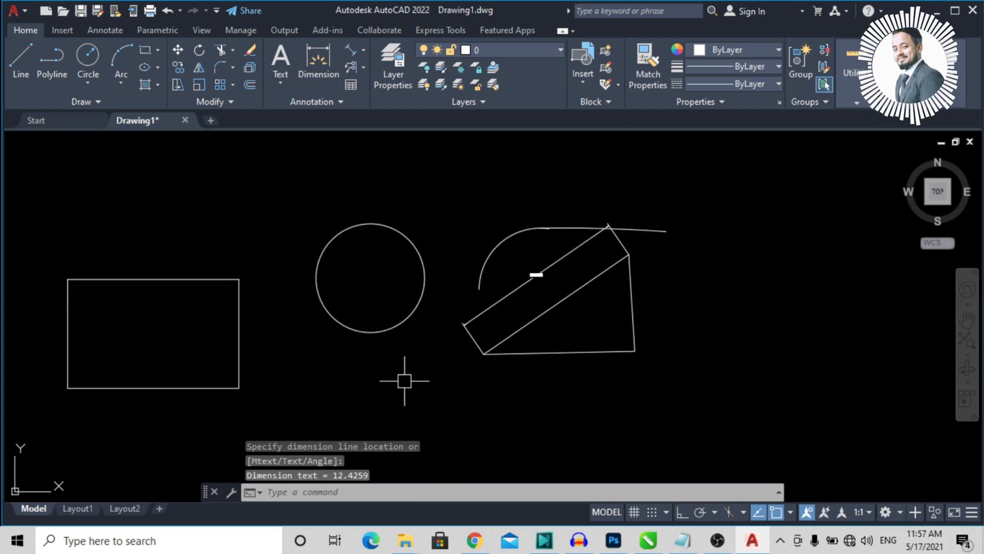
Add a second aligned dimension to the triangle's sloping side with the DAL command, placing it between that side and the existing aligned dimension
{"action": "type", "text": "DAL"}
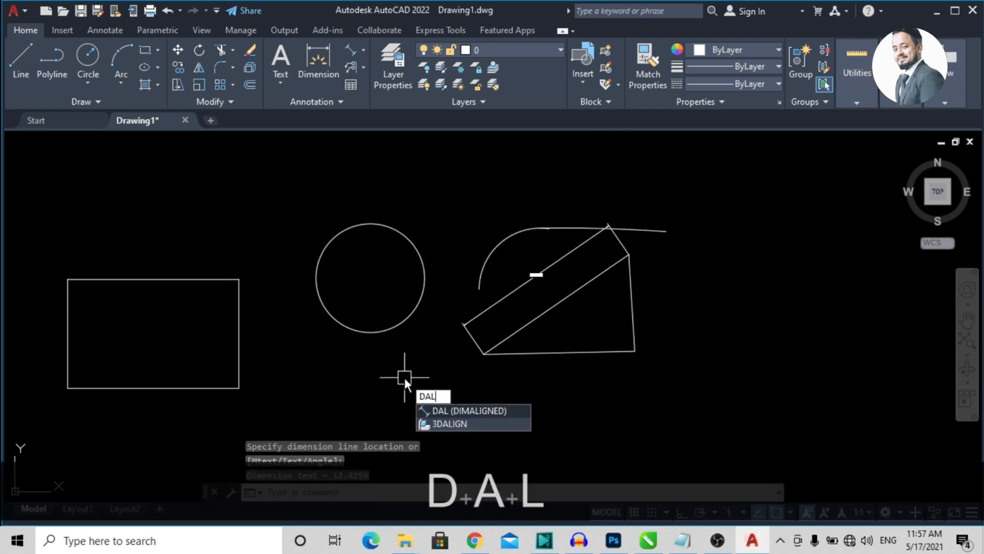
{"action": "key", "text": "Return"}
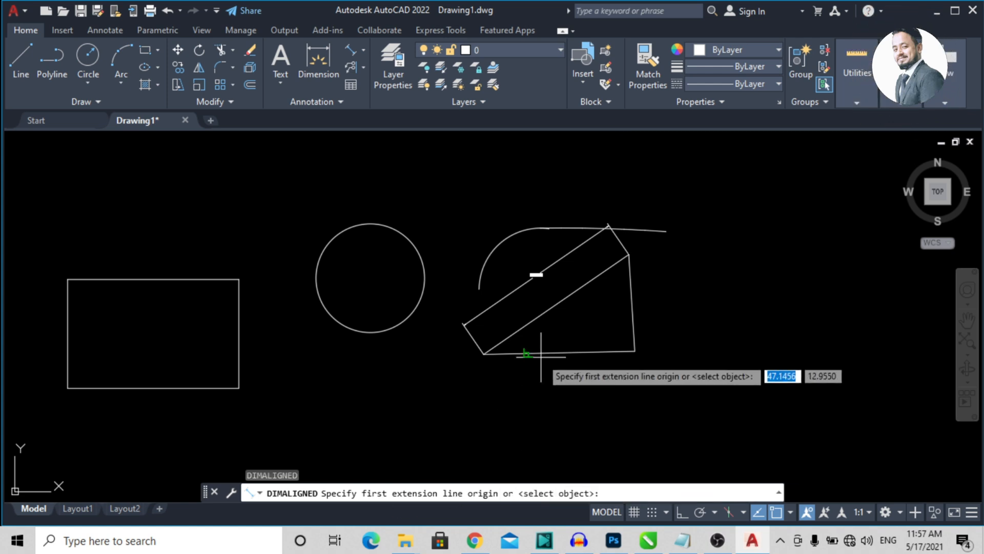
{"action": "left_click", "coordinate": [483, 354]}
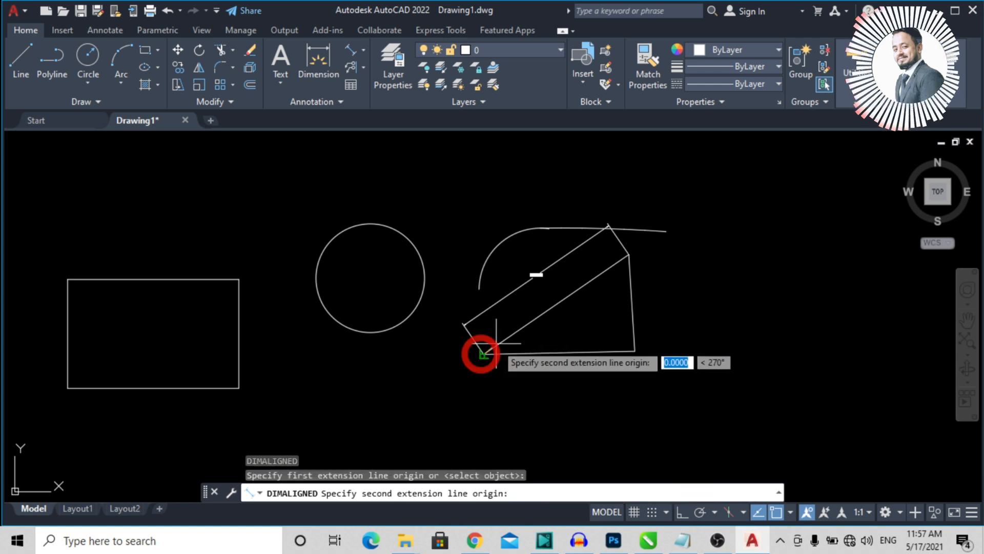
{"action": "left_click", "coordinate": [628, 251]}
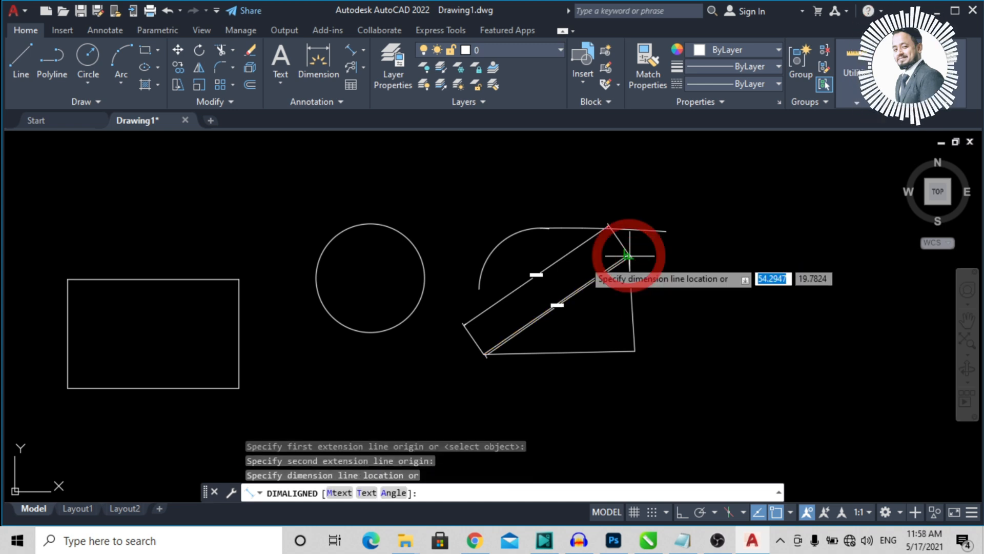
{"action": "scroll", "coordinate": [522, 257], "scroll_direction": "up", "scroll_amount": 3}
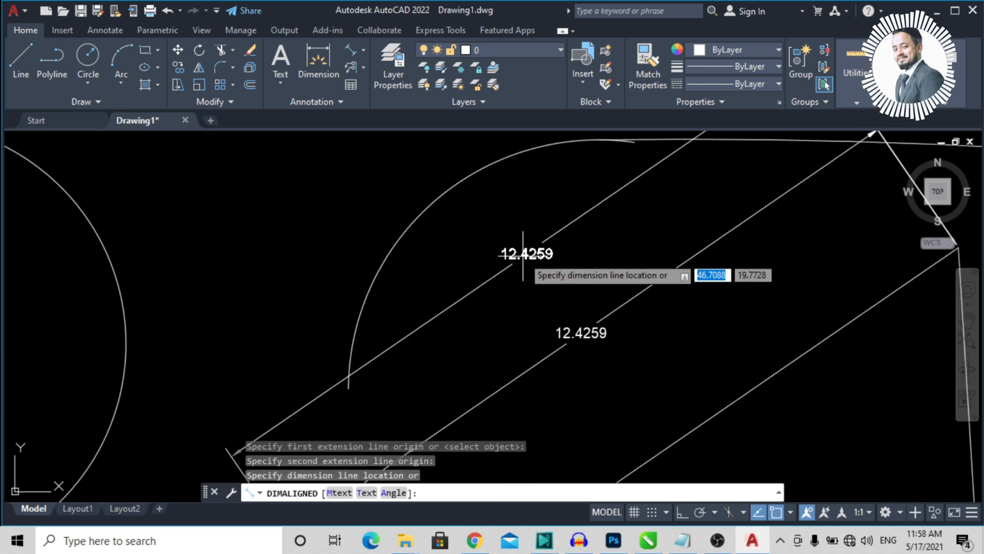
{"action": "left_click", "coordinate": [543, 300]}
{"action": "scroll", "coordinate": [523, 265], "scroll_direction": "down", "scroll_amount": 2}
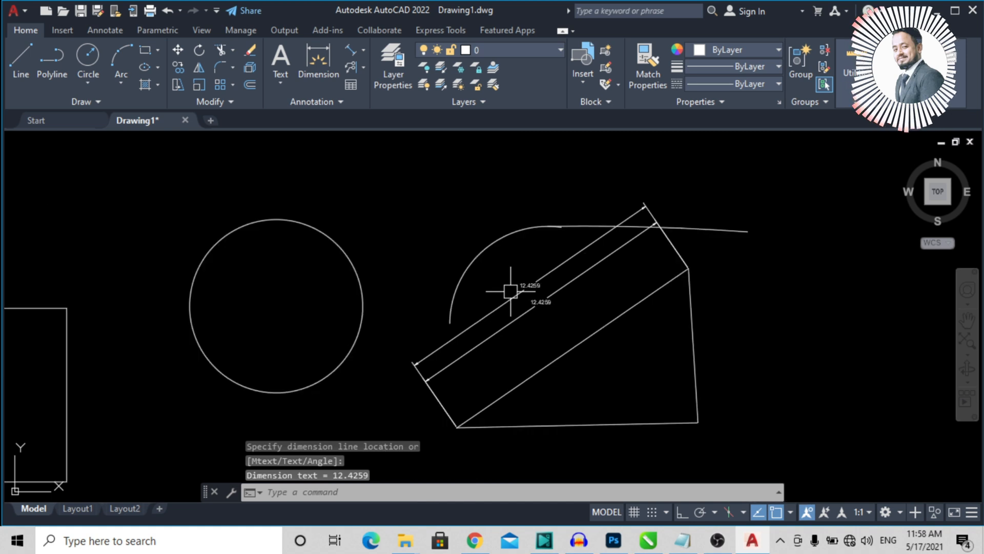
{"action": "scroll", "coordinate": [521, 292], "scroll_direction": "down", "scroll_amount": 2}
{"action": "middle_click_drag", "start_coordinate": [526, 320], "coordinate": [508, 261]}
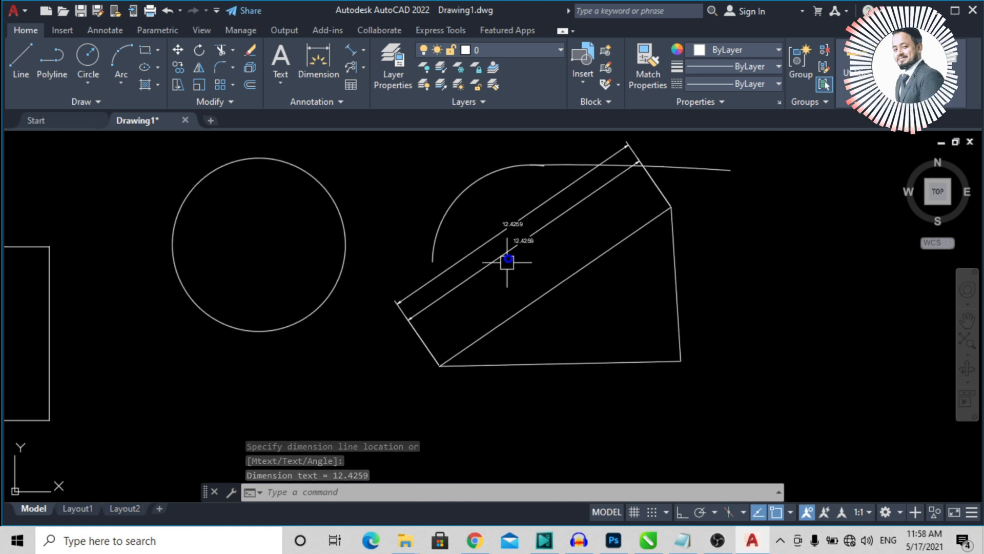
{"action": "middle_click_drag", "start_coordinate": [578, 257], "coordinate": [539, 293]}
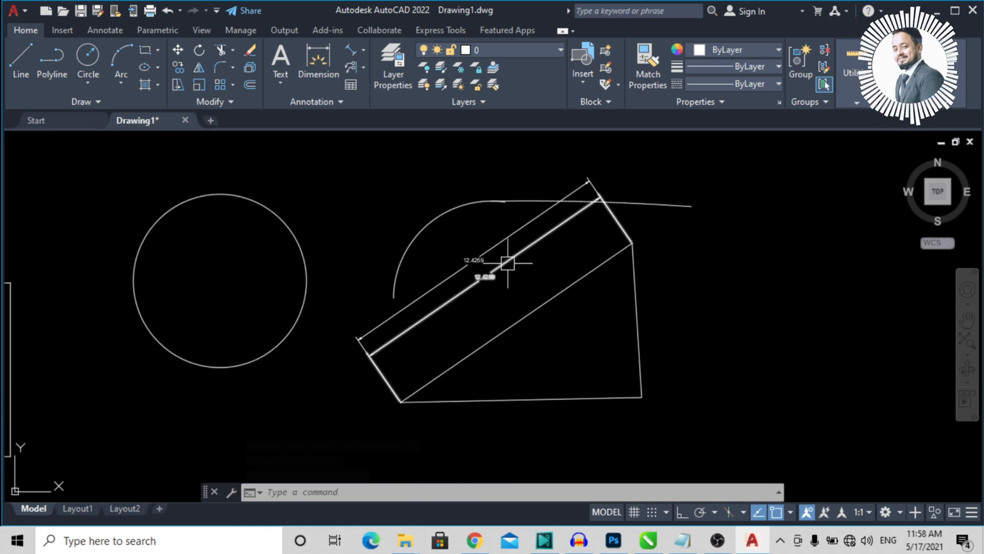
Delete both aligned dimensions from the triangle's sloping side
{"action": "left_click", "coordinate": [506, 260]}
{"action": "key", "text": "Delete"}
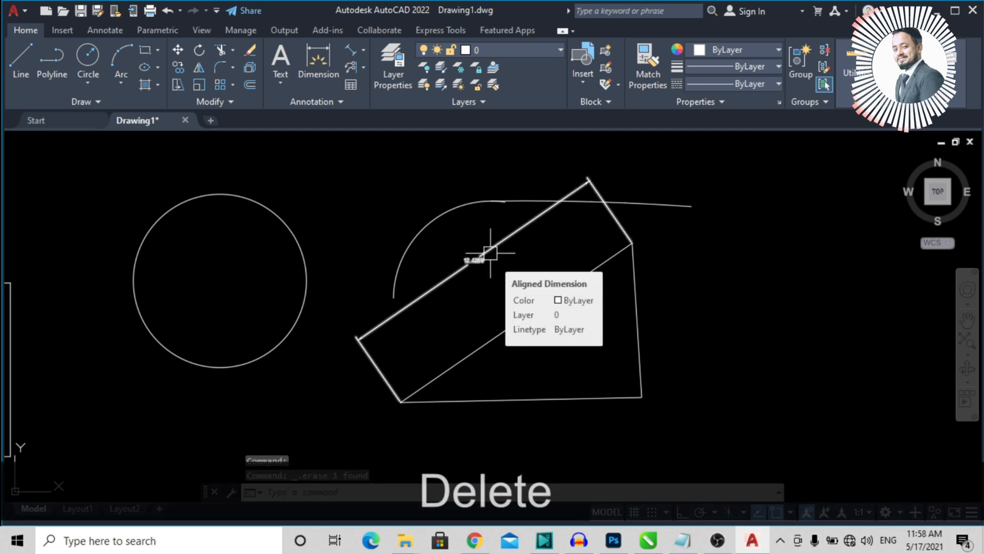
{"action": "left_click", "coordinate": [490, 251]}
{"action": "key", "text": "Delete"}
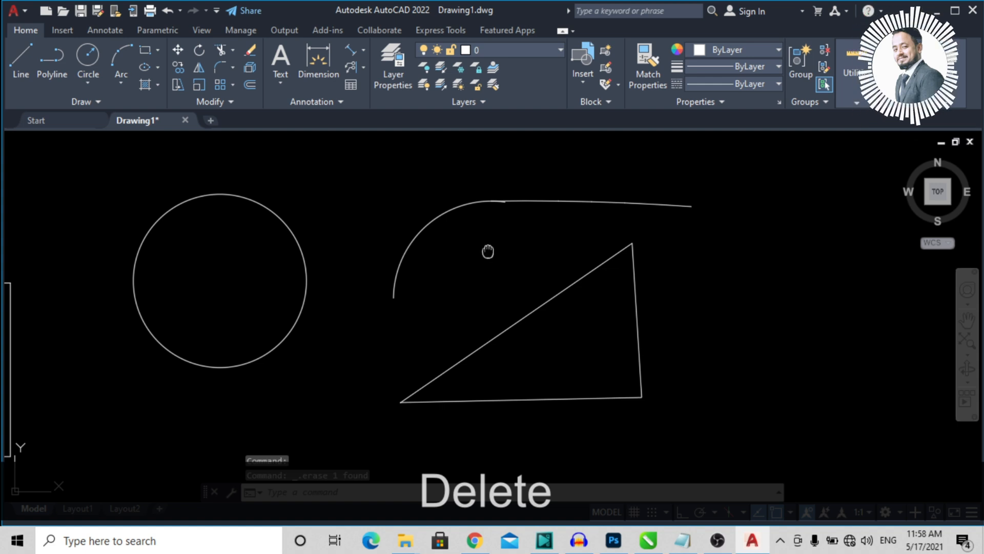
Add an angular dimension between the triangle's sloping side and its base, placing the dimension arc inside the triangle
{"action": "middle_click_drag", "start_coordinate": [486, 248], "coordinate": [567, 282]}
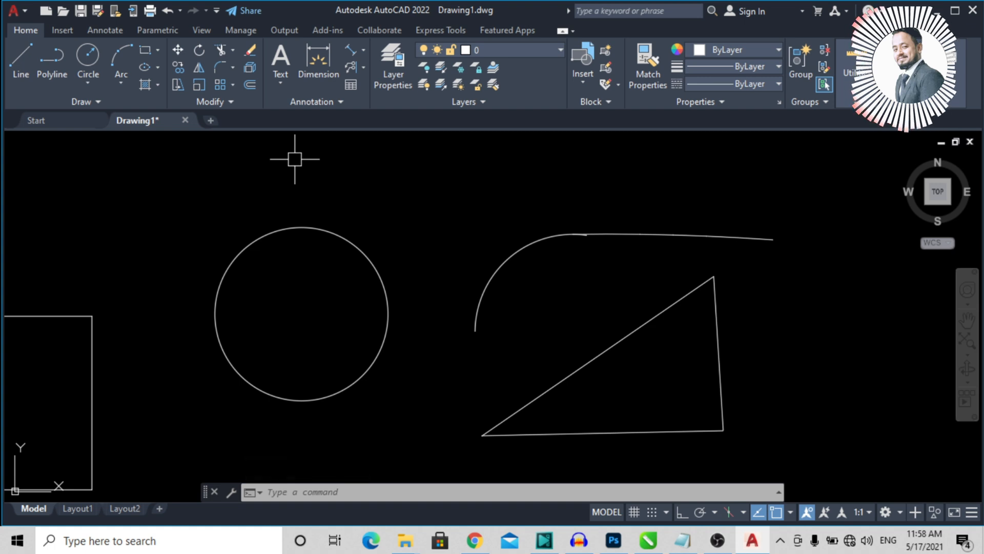
{"action": "left_click", "coordinate": [362, 48]}
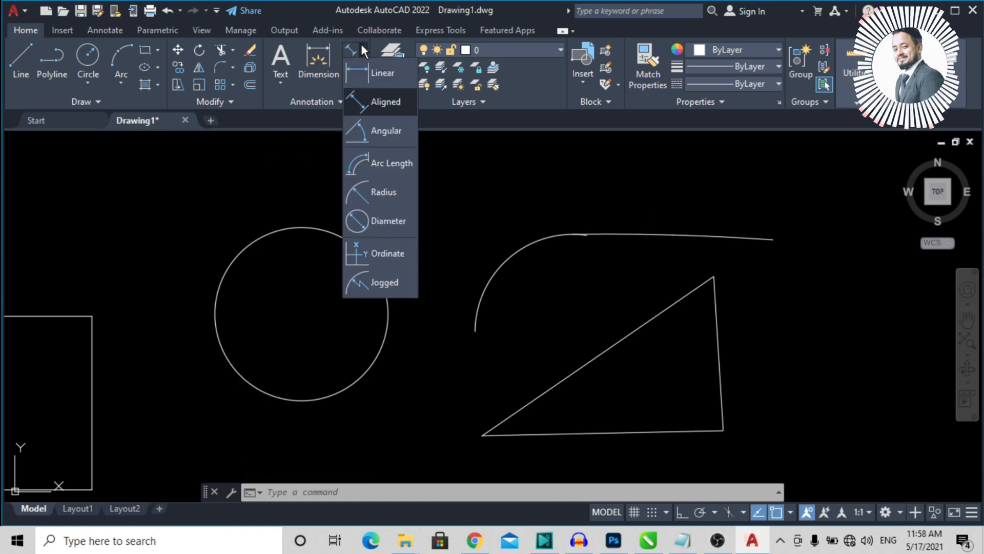
{"action": "left_click", "coordinate": [386, 137]}
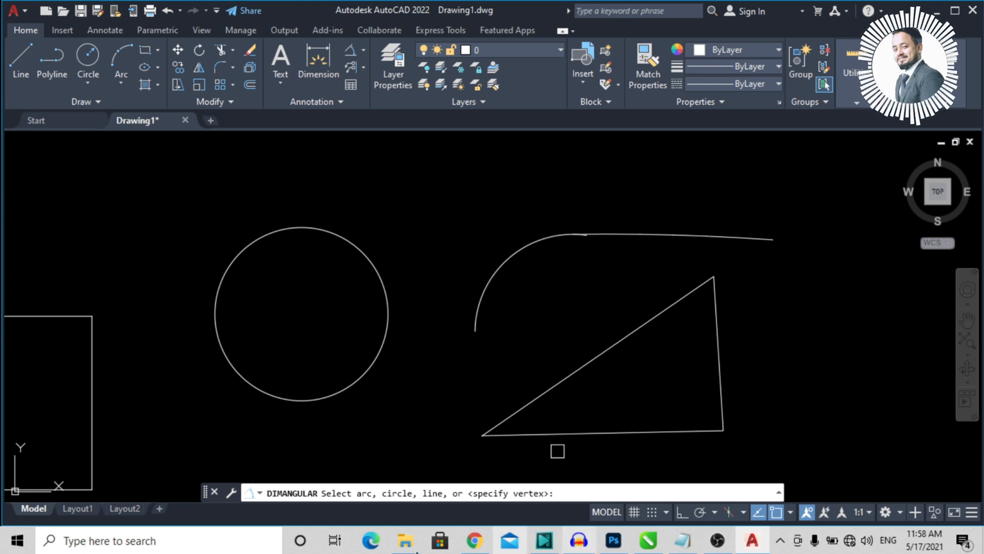
{"action": "middle_click_drag", "start_coordinate": [561, 358], "coordinate": [543, 279]}
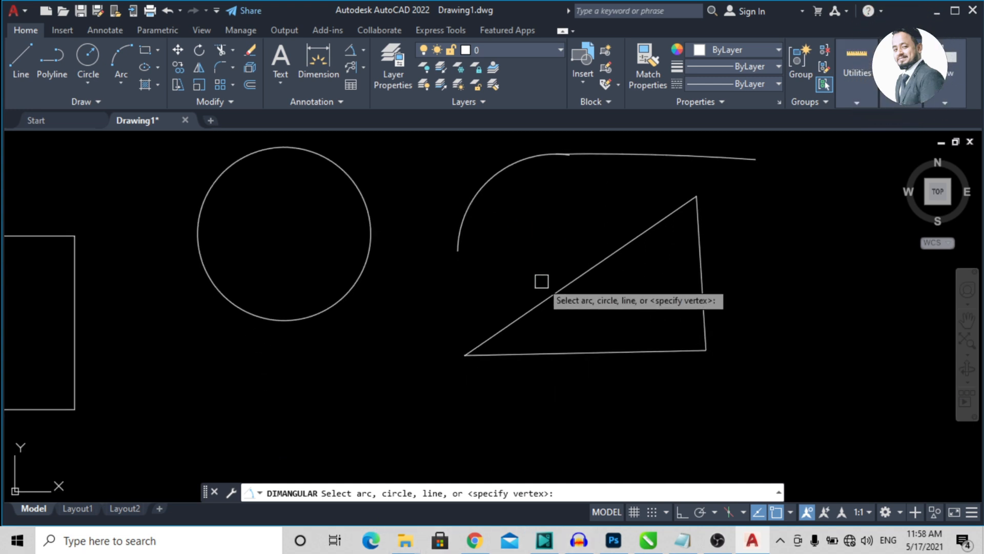
{"action": "left_click", "coordinate": [540, 306]}
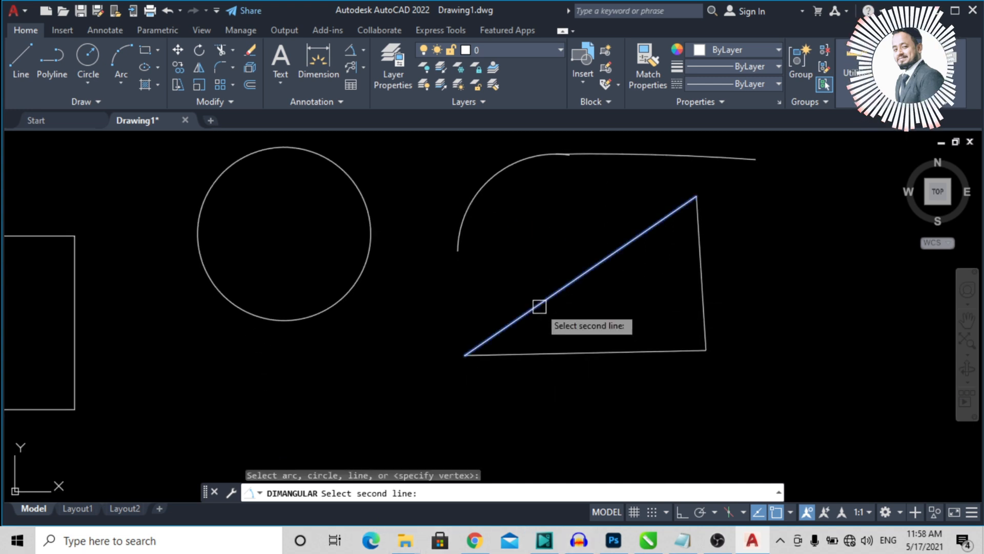
{"action": "left_click", "coordinate": [525, 354]}
{"action": "left_click", "coordinate": [543, 330]}
{"action": "scroll", "coordinate": [534, 334], "scroll_direction": "up", "scroll_amount": 5}
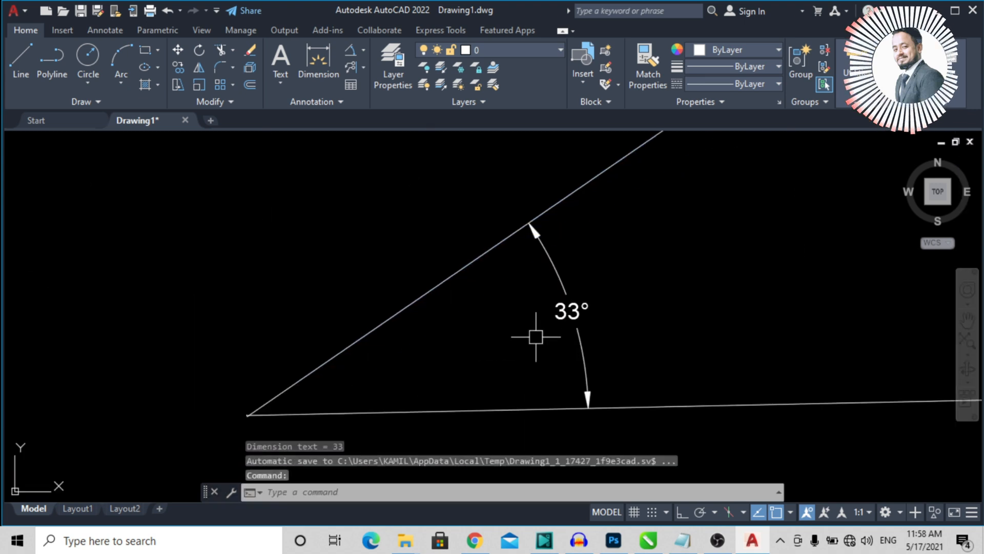
Add an angular dimension between the triangle's sloping side and its near-vertical side, placing the dimension arc inside the triangle
{"action": "scroll", "coordinate": [507, 322], "scroll_direction": "down", "scroll_amount": 3}
{"action": "key", "text": "space"}
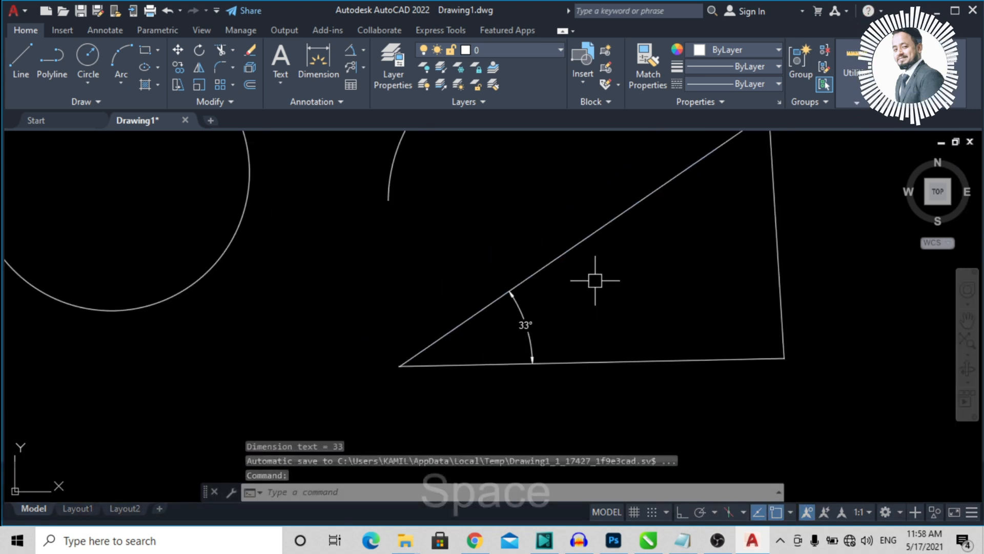
{"action": "left_click", "coordinate": [636, 200]}
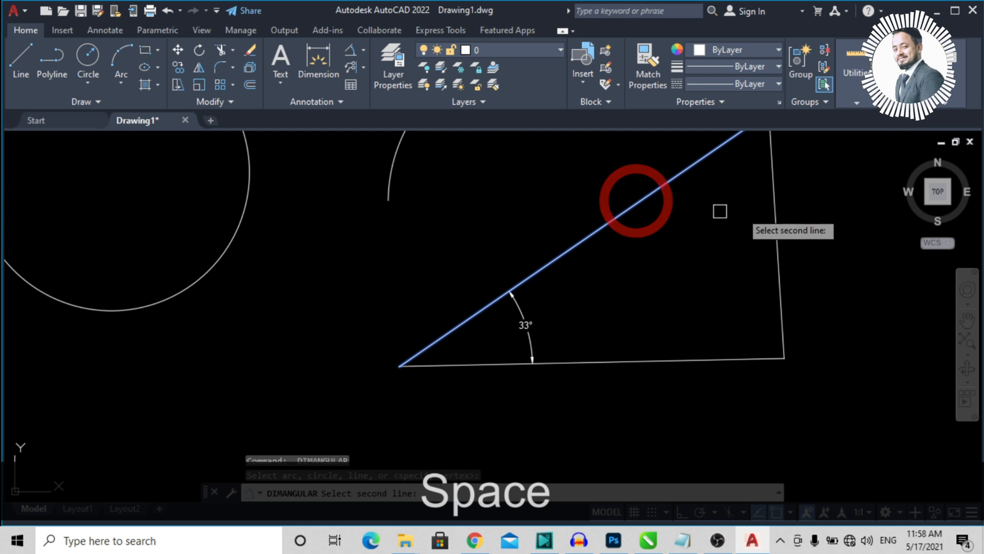
{"action": "left_click", "coordinate": [775, 212]}
{"action": "left_click", "coordinate": [718, 238]}
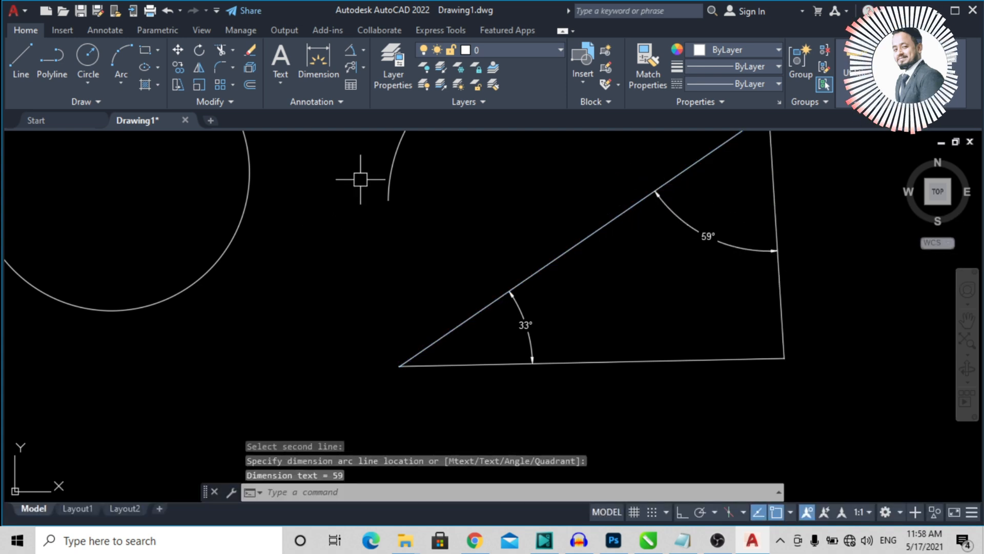
Add an angular dimension between the triangle's base and near-vertical side, placing the dimension arc outside, beyond the near-vertical side
{"action": "left_click", "coordinate": [363, 49]}
{"action": "left_click", "coordinate": [364, 51]}
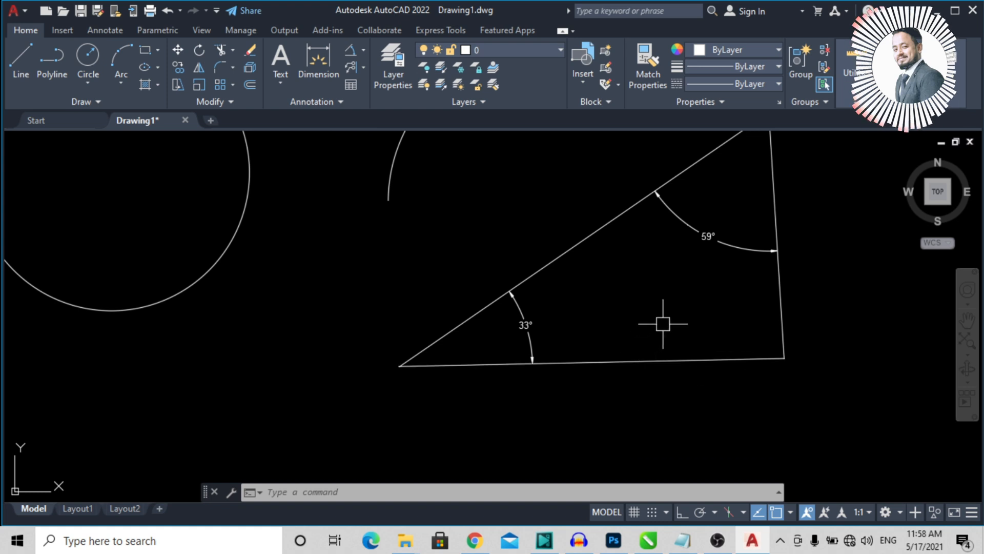
{"action": "key", "text": "space"}
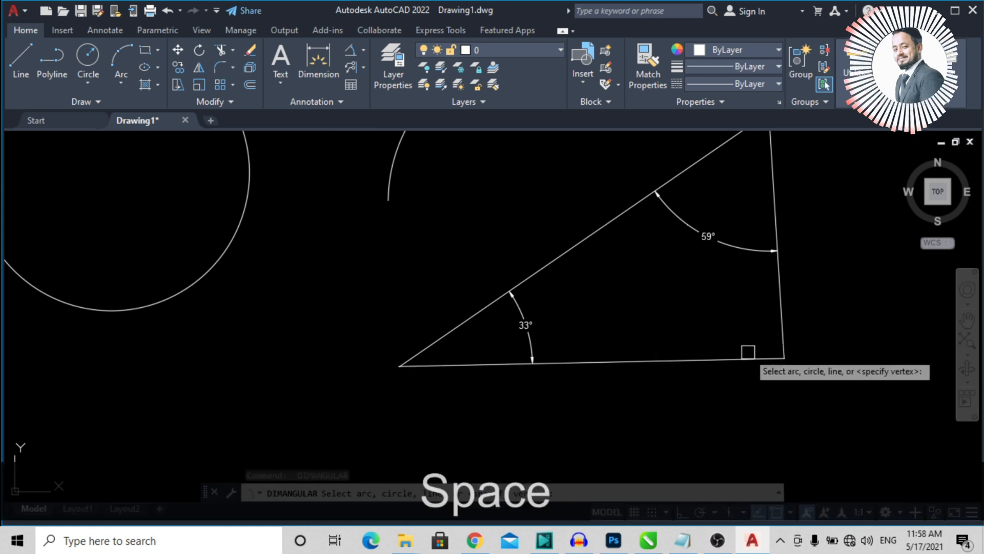
{"action": "left_click", "coordinate": [754, 360]}
{"action": "left_click", "coordinate": [780, 311]}
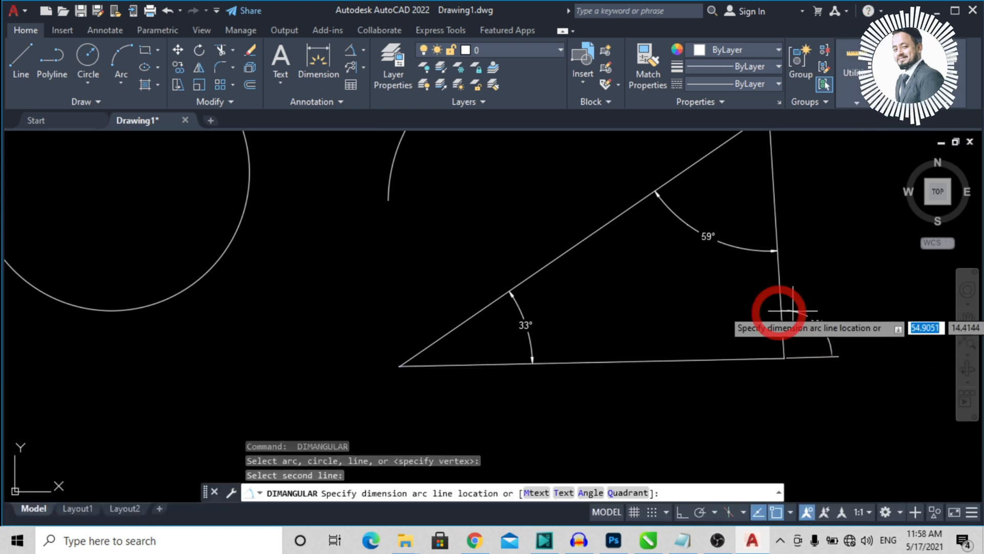
{"action": "left_click", "coordinate": [838, 332]}
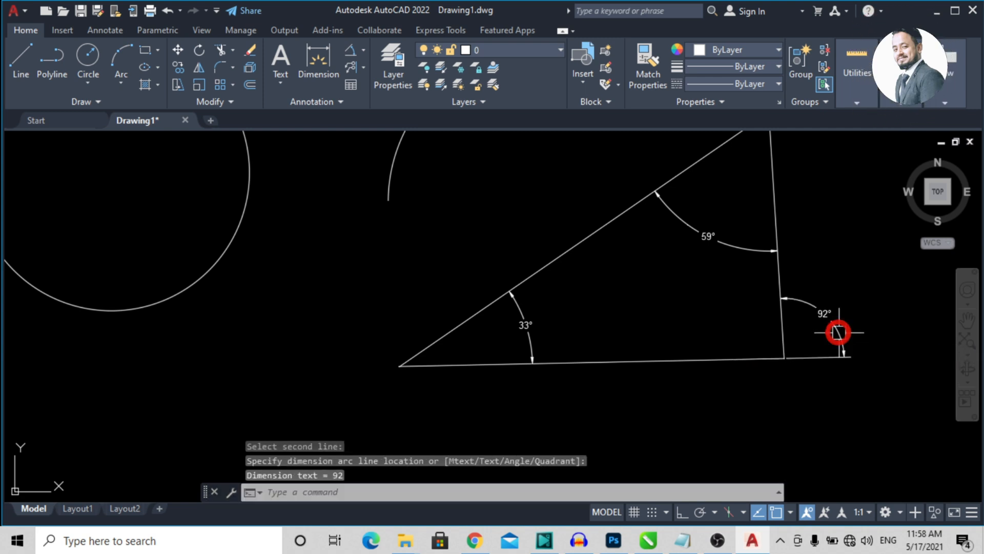
Add another angular dimension between the triangle's base and near-vertical side, placing the dimension arc below the base
{"action": "key", "text": "space"}
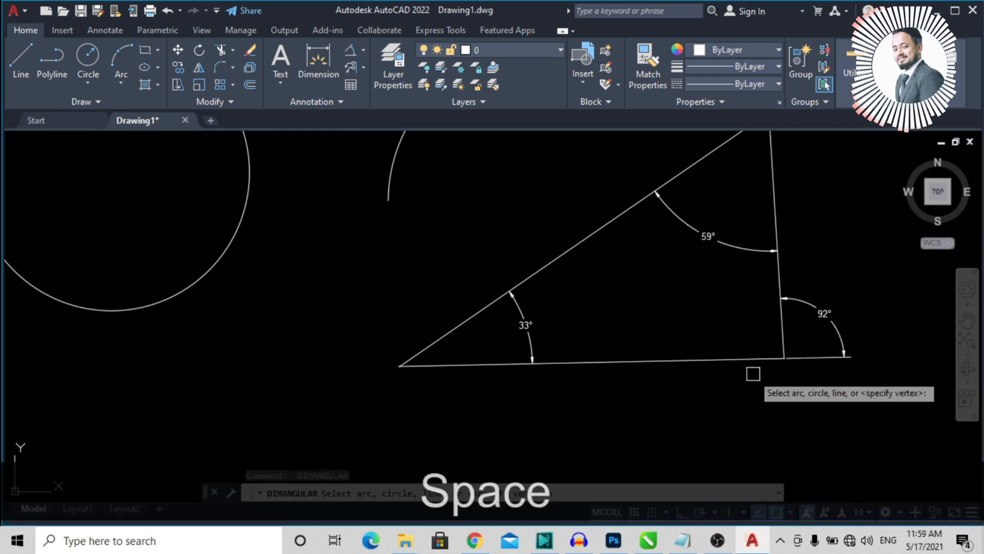
{"action": "left_click", "coordinate": [745, 360]}
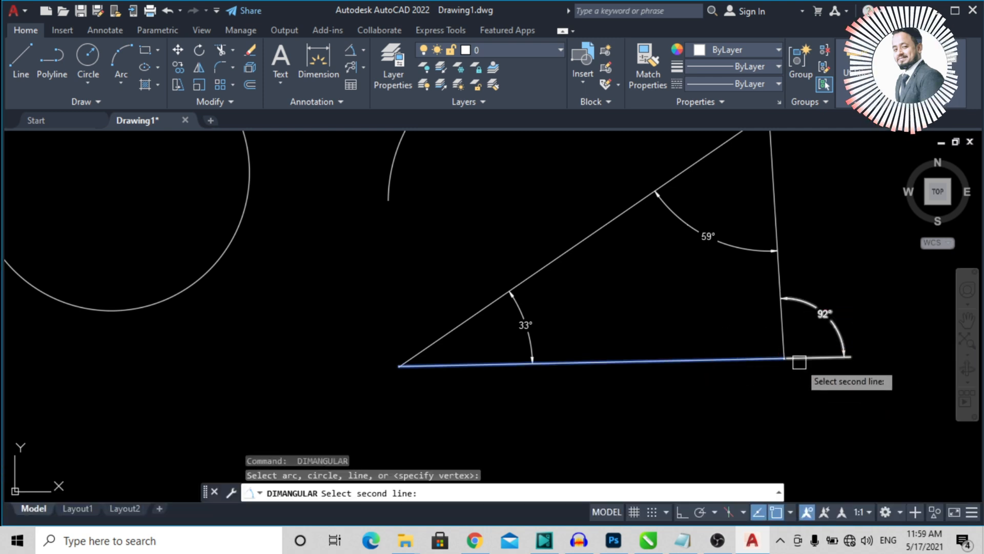
{"action": "left_click", "coordinate": [780, 324]}
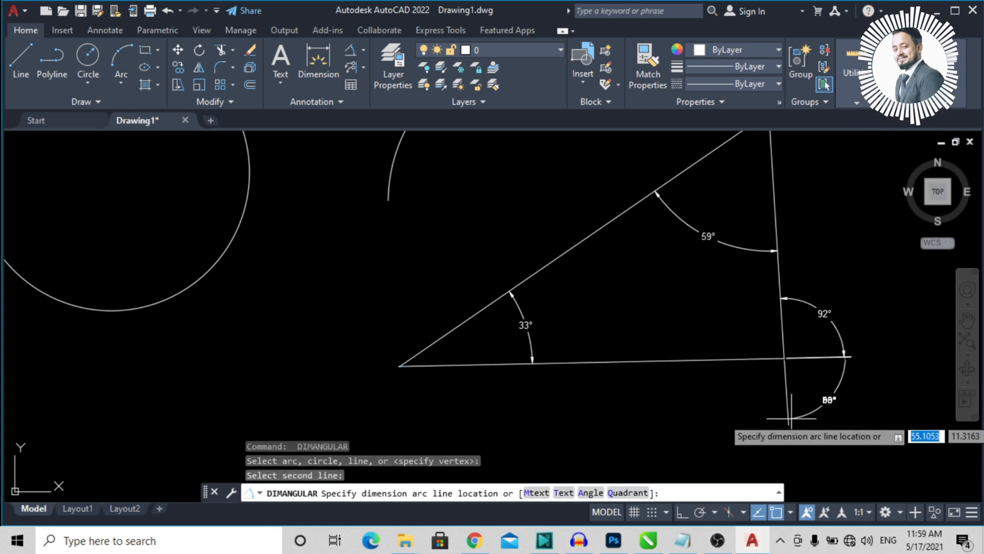
{"action": "left_click", "coordinate": [748, 401]}
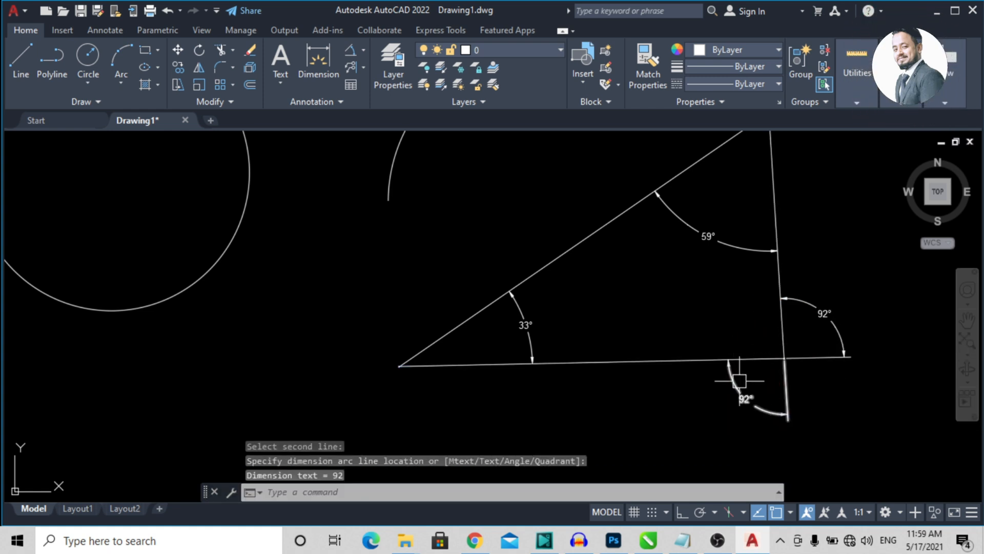
Add an arc length dimension to the arc, placing the dimension line outside its curve
{"action": "scroll", "coordinate": [565, 334], "scroll_direction": "down", "scroll_amount": 2}
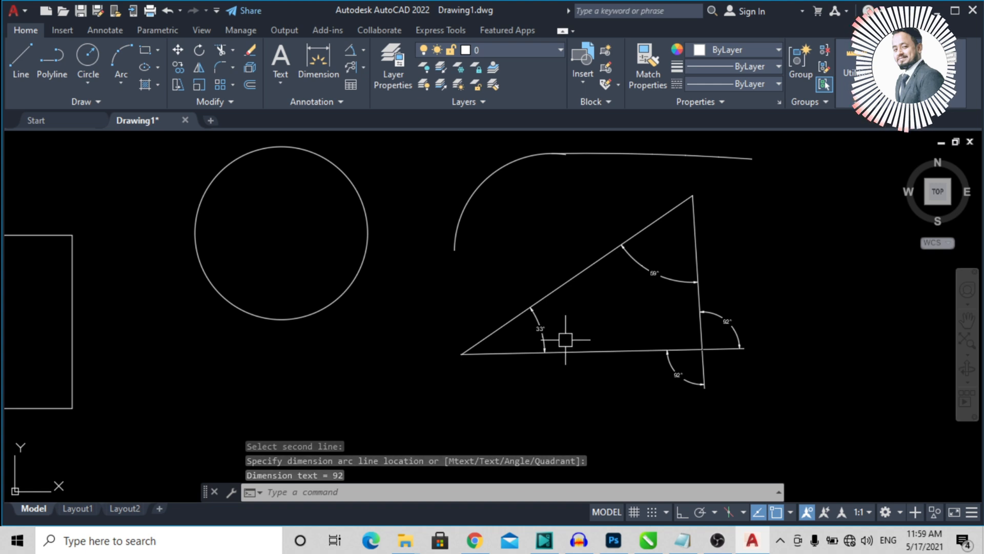
{"action": "scroll", "coordinate": [584, 354], "scroll_direction": "up", "scroll_amount": 2}
{"action": "scroll", "coordinate": [446, 358], "scroll_direction": "down", "scroll_amount": 2}
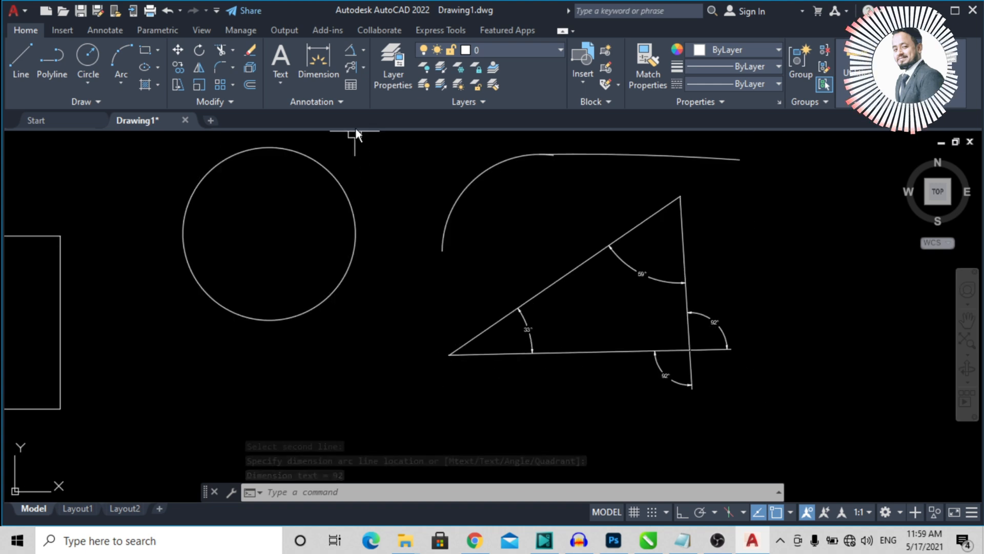
{"action": "left_click", "coordinate": [364, 48]}
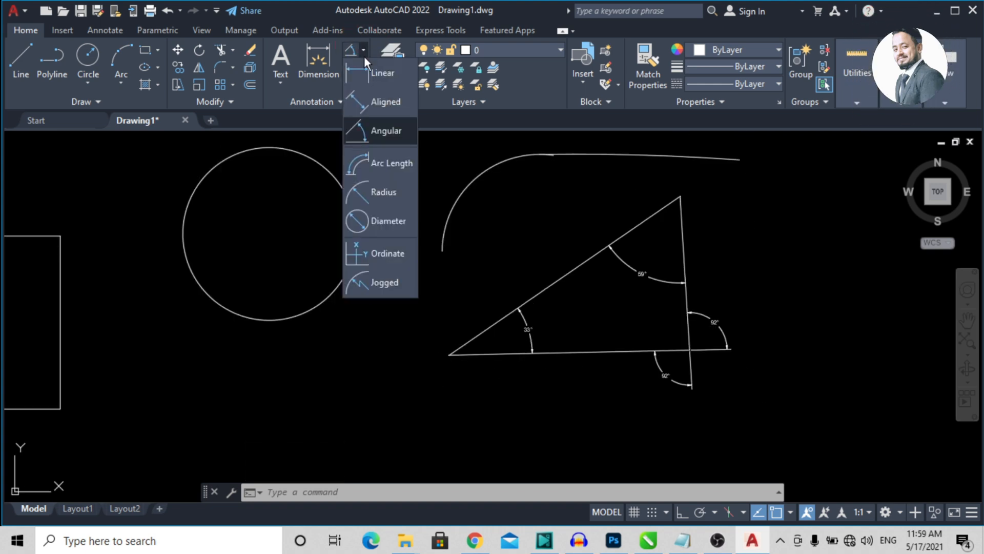
{"action": "left_click", "coordinate": [365, 165]}
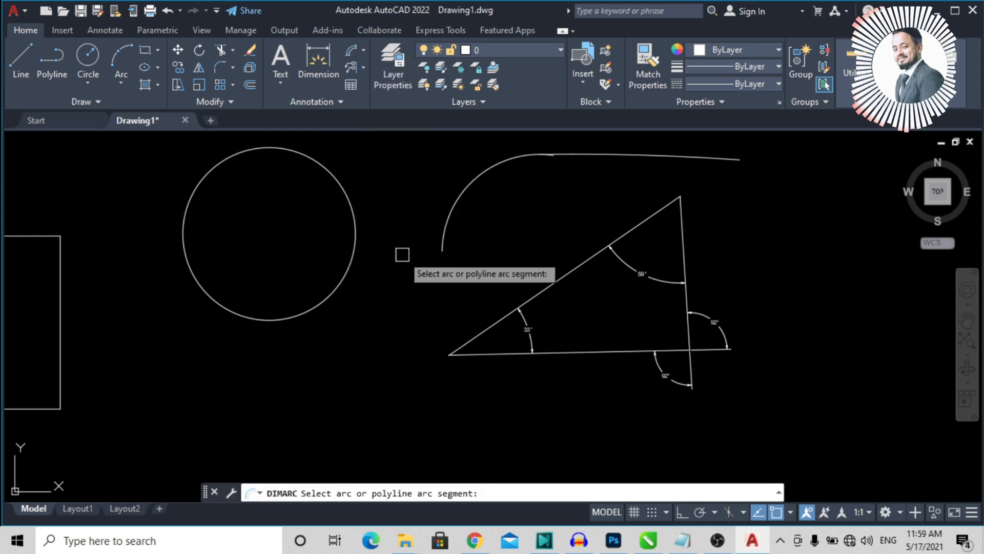
{"action": "left_click", "coordinate": [473, 186]}
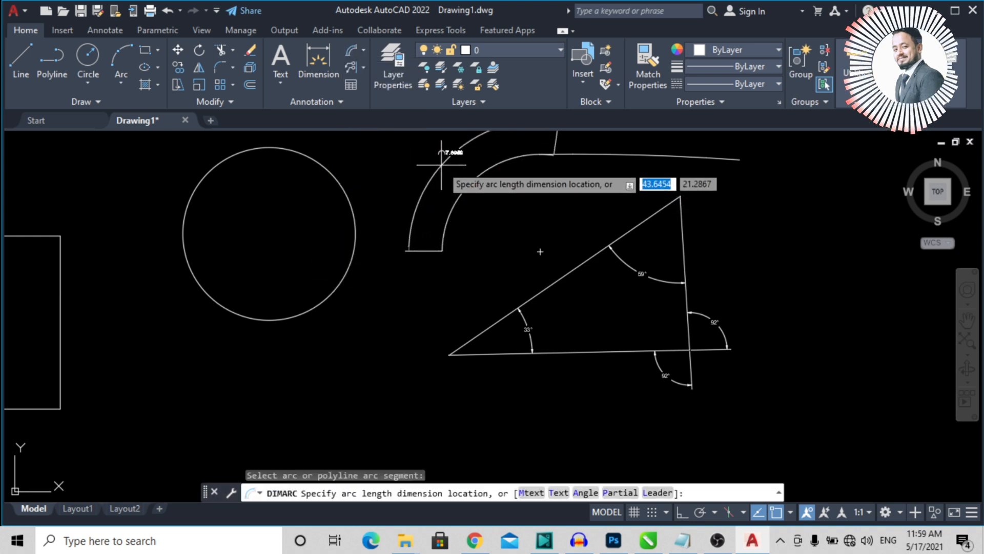
{"action": "left_click", "coordinate": [443, 165]}
Examine the arc symbol on the arc length dimension and the degree symbol on the angular dimension at the triangle's top corner
{"action": "scroll", "coordinate": [442, 154], "scroll_direction": "up", "scroll_amount": 5}
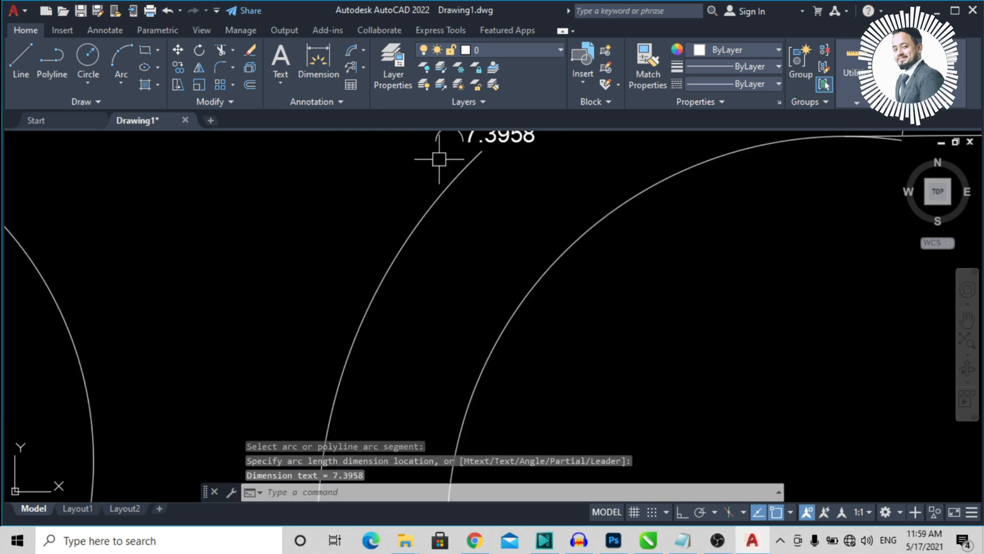
{"action": "scroll", "coordinate": [414, 317], "scroll_direction": "down", "scroll_amount": 2}
{"action": "scroll", "coordinate": [428, 248], "scroll_direction": "up", "scroll_amount": 6}
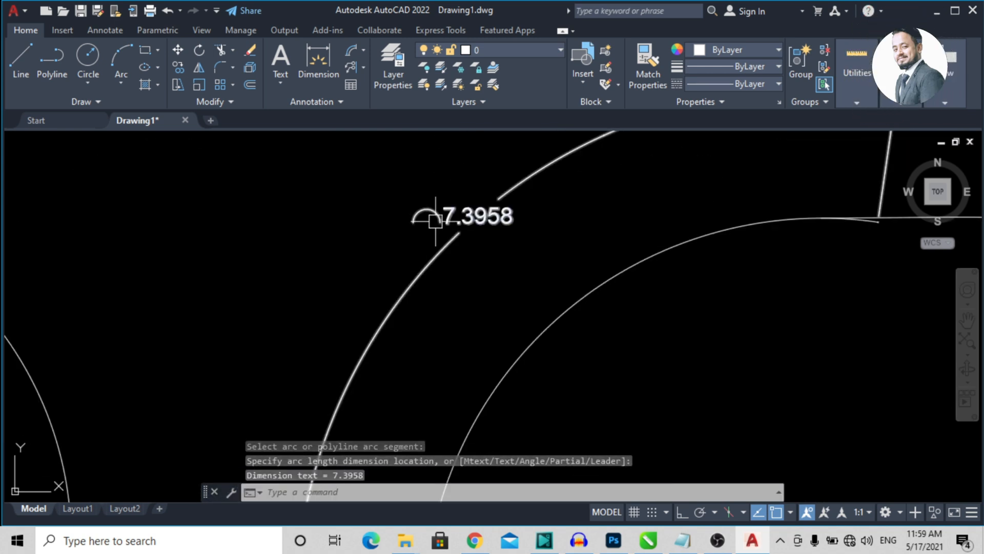
{"action": "scroll", "coordinate": [392, 215], "scroll_direction": "down", "scroll_amount": 7}
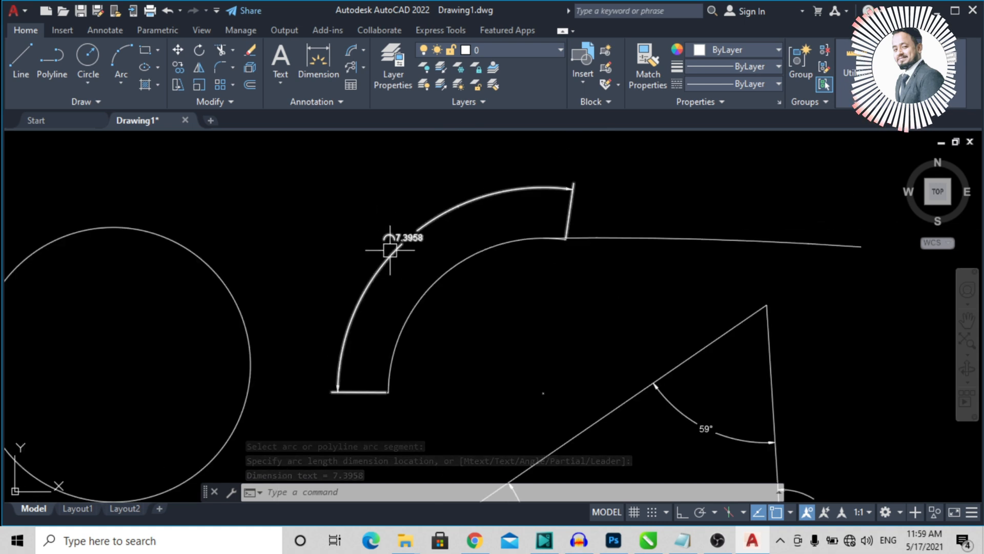
{"action": "scroll", "coordinate": [573, 310], "scroll_direction": "down", "scroll_amount": 2}
{"action": "scroll", "coordinate": [652, 378], "scroll_direction": "up", "scroll_amount": 8}
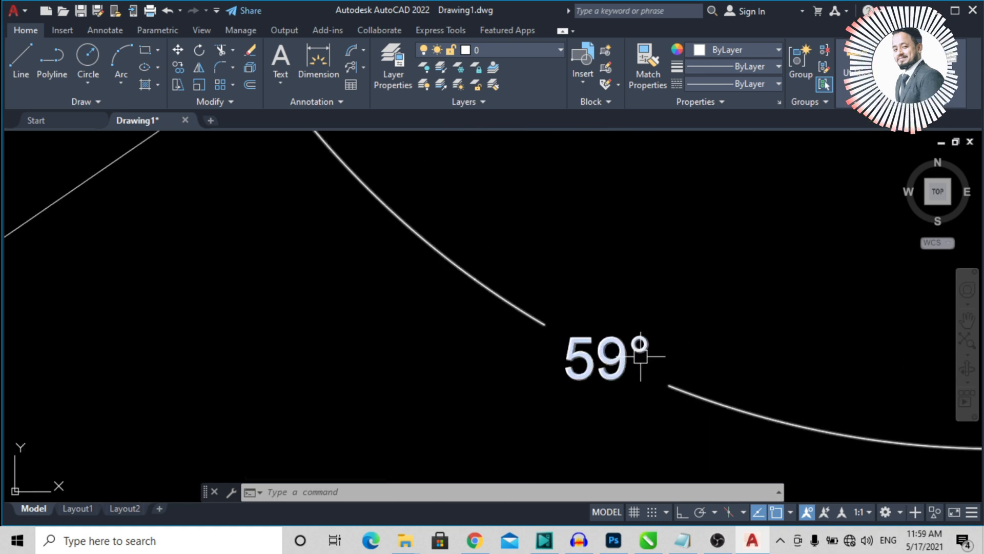
{"action": "scroll", "coordinate": [648, 333], "scroll_direction": "down", "scroll_amount": 8}
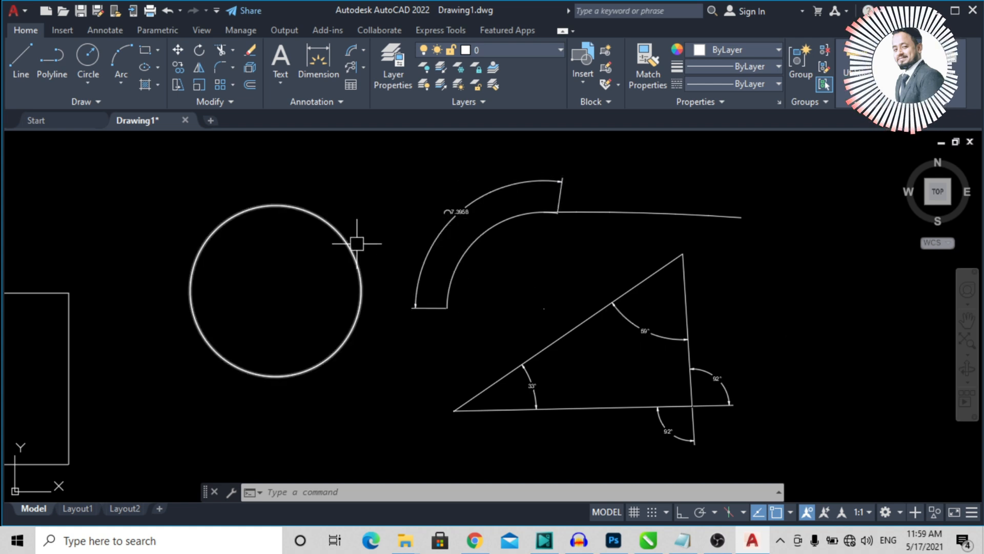
Add a radius dimension to the circle, placing its text outside, above and to the right of the circle
{"action": "left_click", "coordinate": [362, 51]}
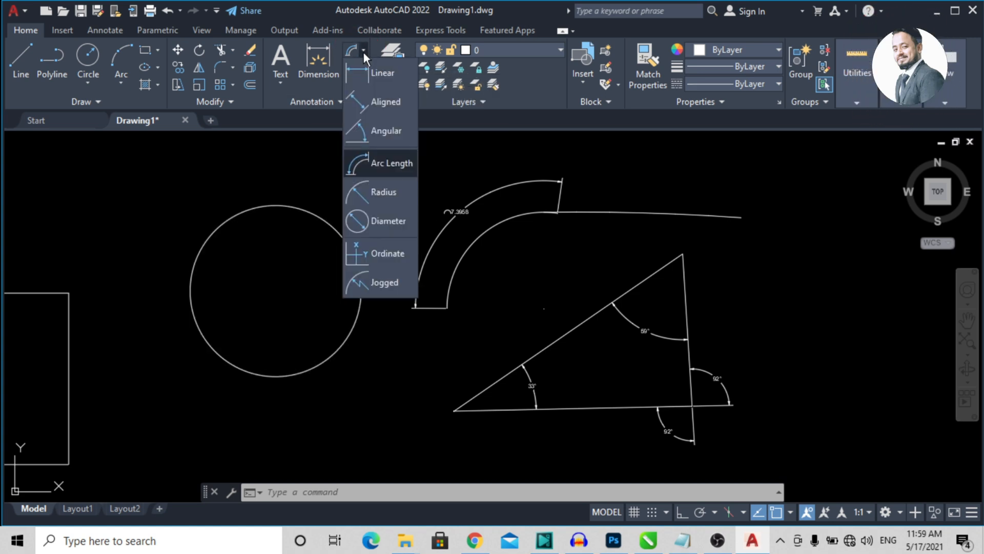
{"action": "left_click", "coordinate": [374, 193]}
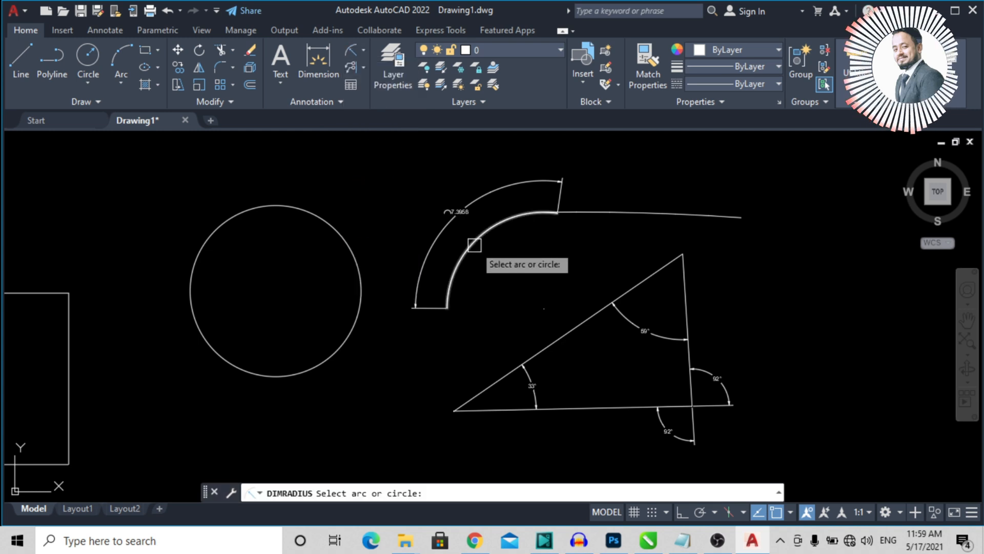
{"action": "left_click", "coordinate": [299, 211]}
{"action": "left_click", "coordinate": [341, 159]}
{"action": "scroll", "coordinate": [341, 159], "scroll_direction": "up", "scroll_amount": 6}
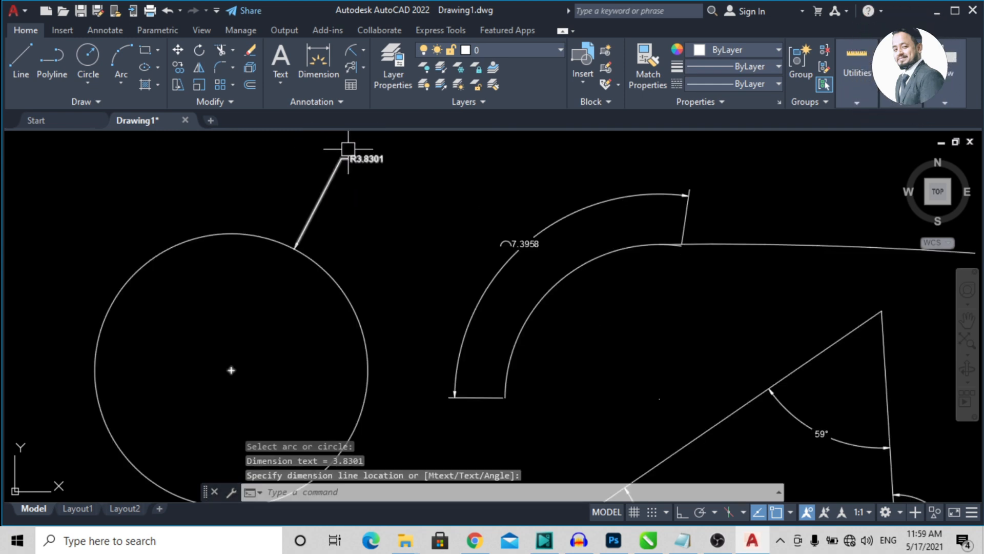
{"action": "scroll", "coordinate": [372, 192], "scroll_direction": "down", "scroll_amount": 6}
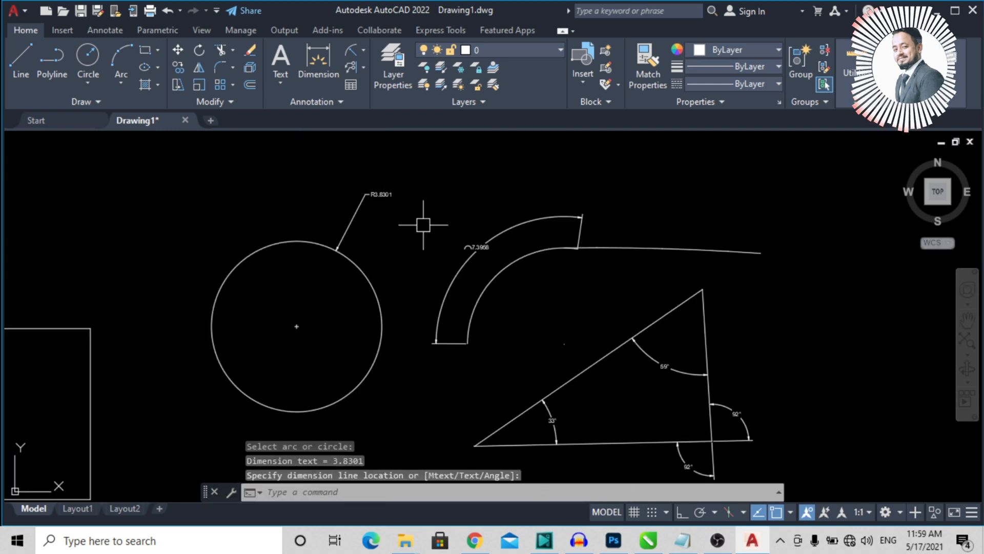
Add a radius dimension to the arc, placing its text outside the curve, above and to the left
{"action": "left_click", "coordinate": [358, 54]}
{"action": "left_click", "coordinate": [501, 271]}
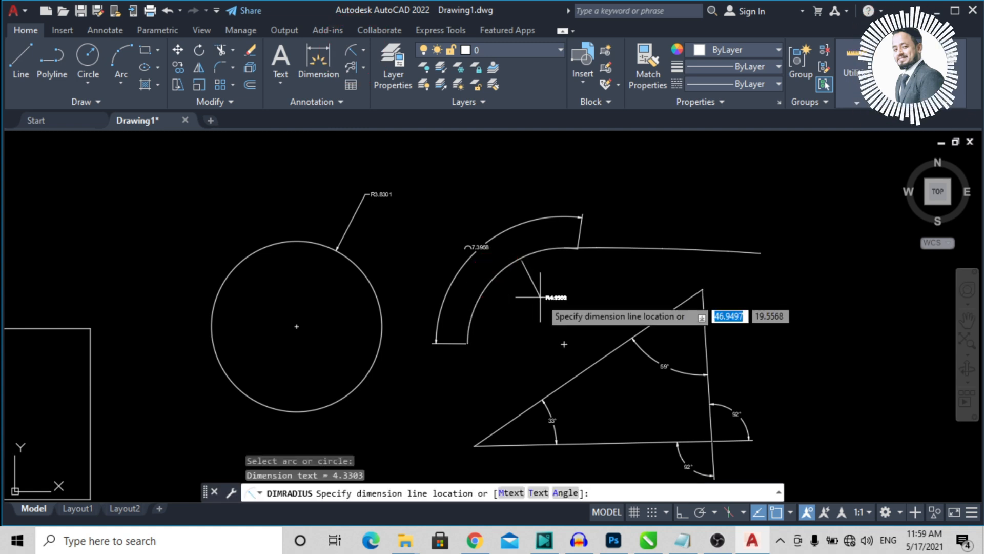
{"action": "scroll", "coordinate": [440, 214], "scroll_direction": "up", "scroll_amount": 4}
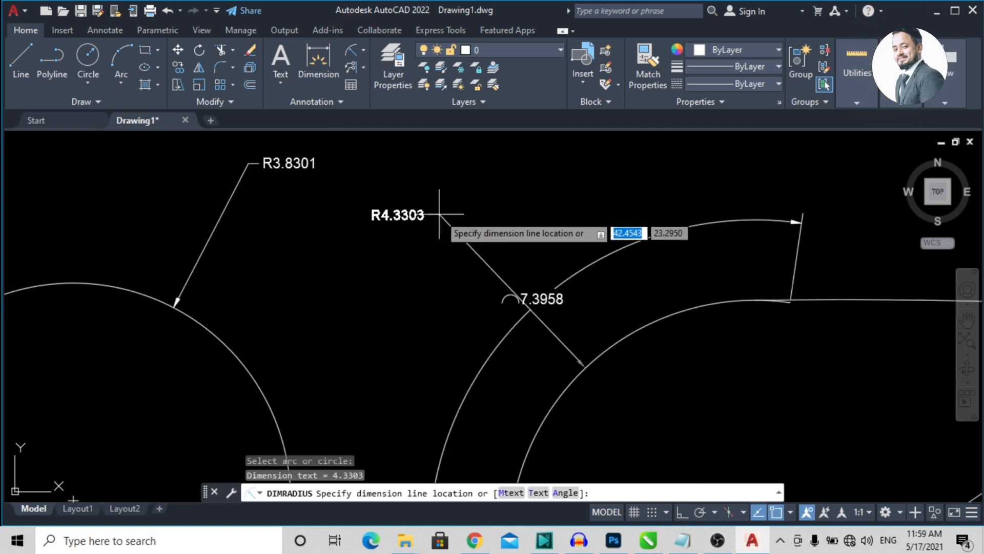
{"action": "left_click", "coordinate": [439, 214]}
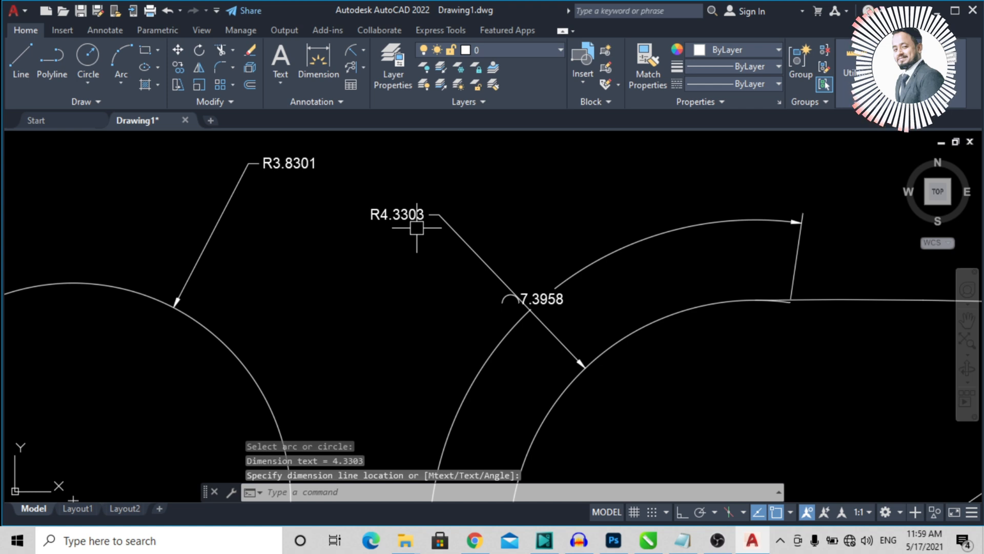
Add a diameter dimension to the circle, placing its text outside, between the circle's and the arc's radius dimensions
{"action": "scroll", "coordinate": [417, 228], "scroll_direction": "down", "scroll_amount": 2}
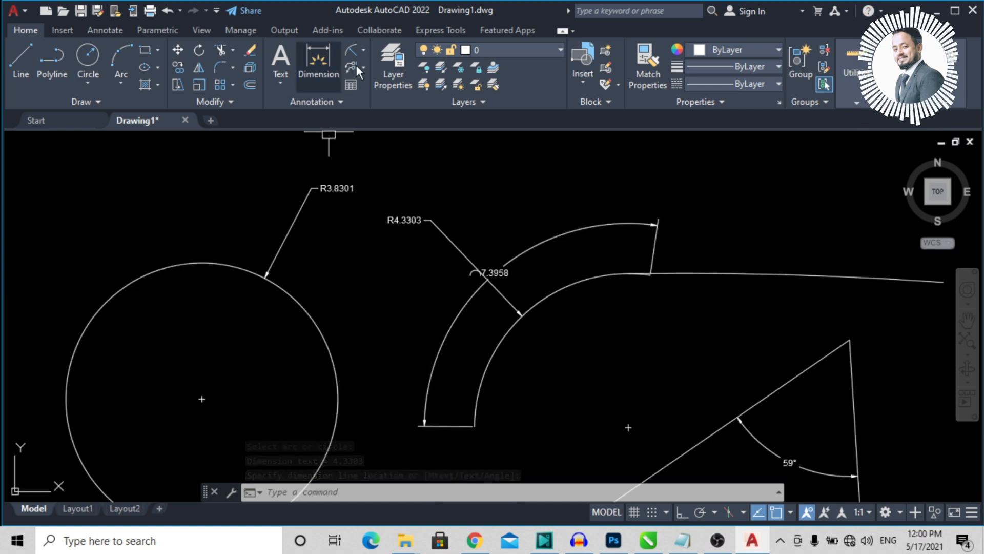
{"action": "left_click", "coordinate": [362, 52]}
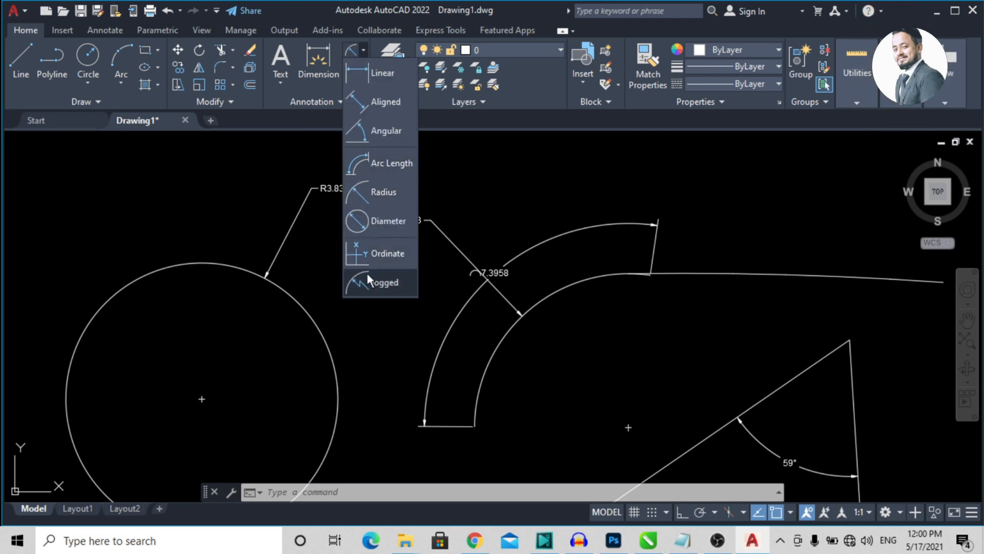
{"action": "left_click", "coordinate": [370, 228]}
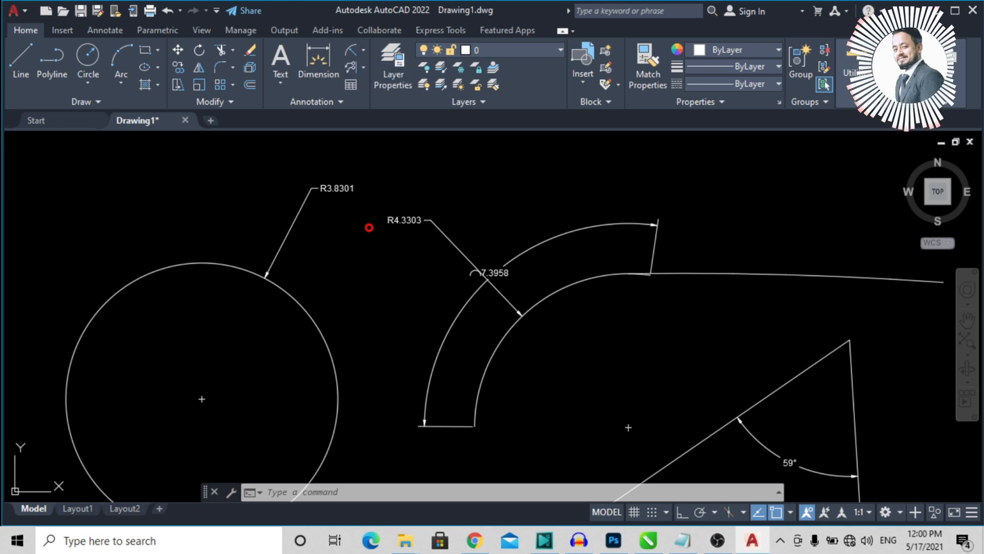
{"action": "left_click", "coordinate": [300, 307]}
{"action": "left_click", "coordinate": [359, 205]}
{"action": "scroll", "coordinate": [357, 202], "scroll_direction": "up", "scroll_amount": 4}
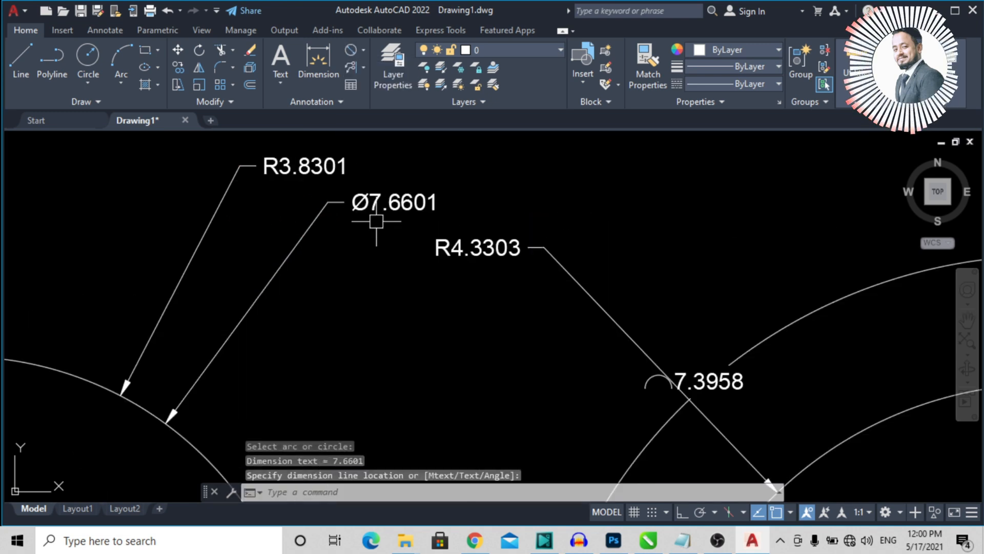
{"action": "scroll", "coordinate": [347, 213], "scroll_direction": "down", "scroll_amount": 1}
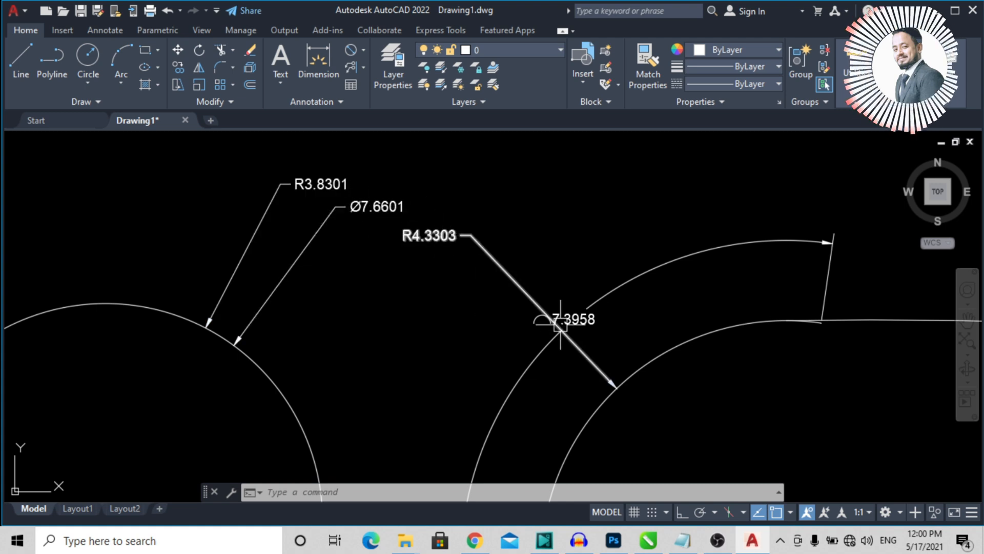
Add an X ordinate dimension at the rectangle's top-right corner, ending its leader above and slightly right of the corner
{"action": "left_click", "coordinate": [362, 49]}
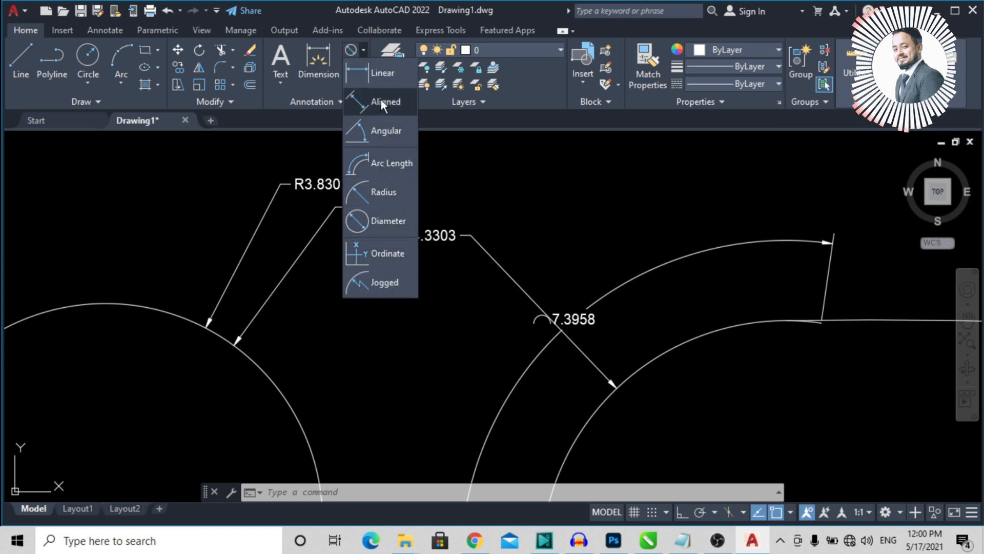
{"action": "left_click", "coordinate": [384, 256]}
{"action": "scroll", "coordinate": [429, 275], "scroll_direction": "down", "scroll_amount": 5}
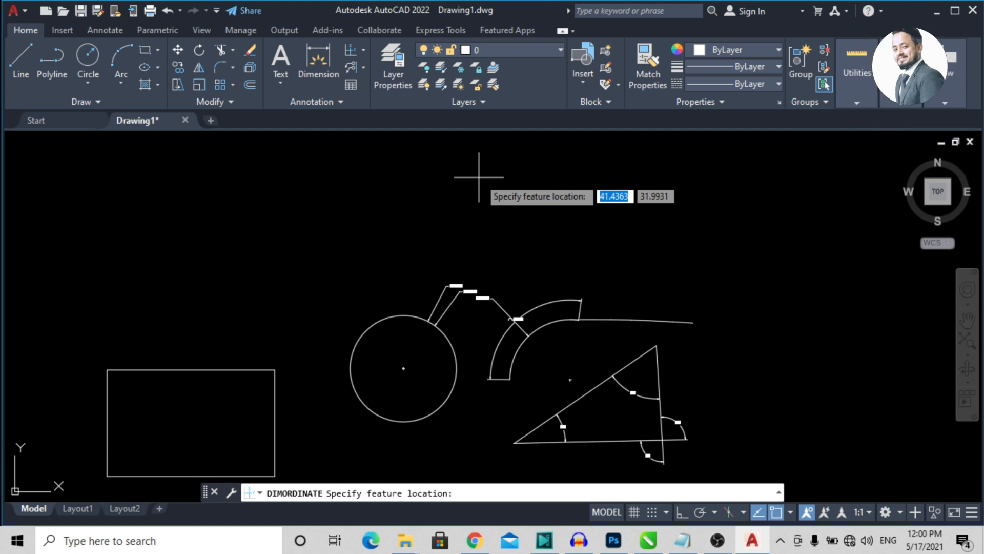
{"action": "scroll", "coordinate": [321, 382], "scroll_direction": "down", "scroll_amount": 2}
{"action": "scroll", "coordinate": [312, 362], "scroll_direction": "up", "scroll_amount": 2}
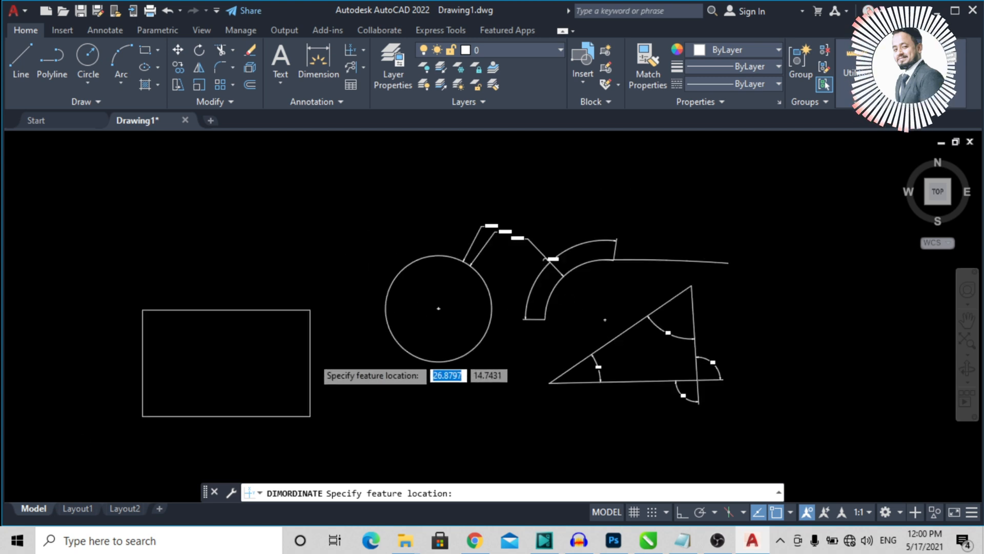
{"action": "scroll", "coordinate": [313, 359], "scroll_direction": "up", "scroll_amount": 4}
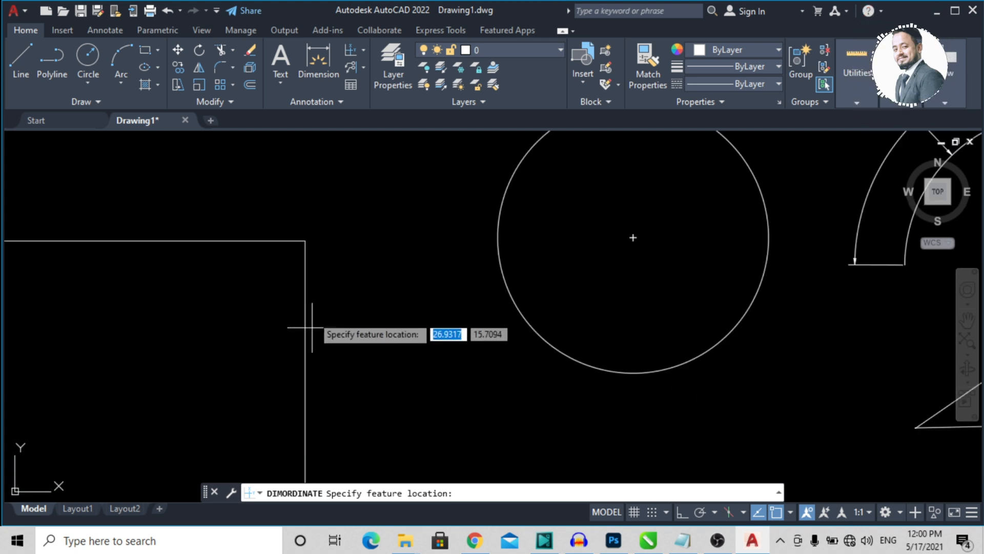
{"action": "left_click", "coordinate": [306, 240]}
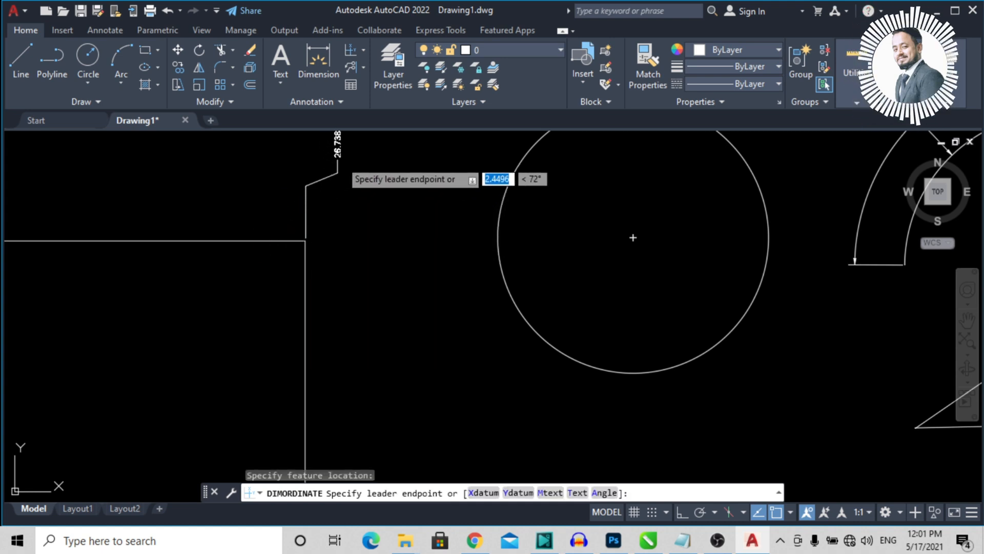
{"action": "left_click", "coordinate": [347, 160]}
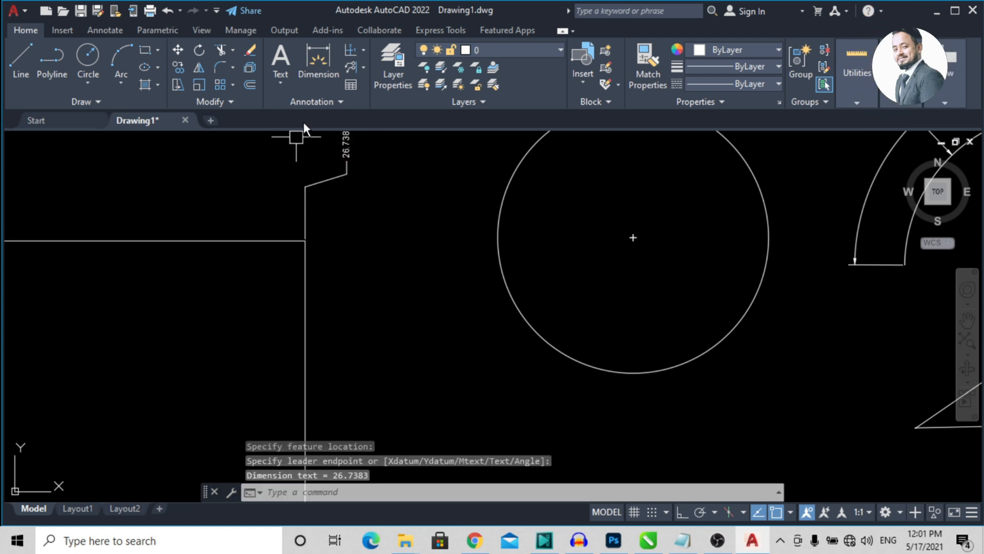
Add a Y ordinate dimension at the rectangle's top-right corner, extending its leader to the right and slightly below the corner
{"action": "left_click", "coordinate": [347, 48]}
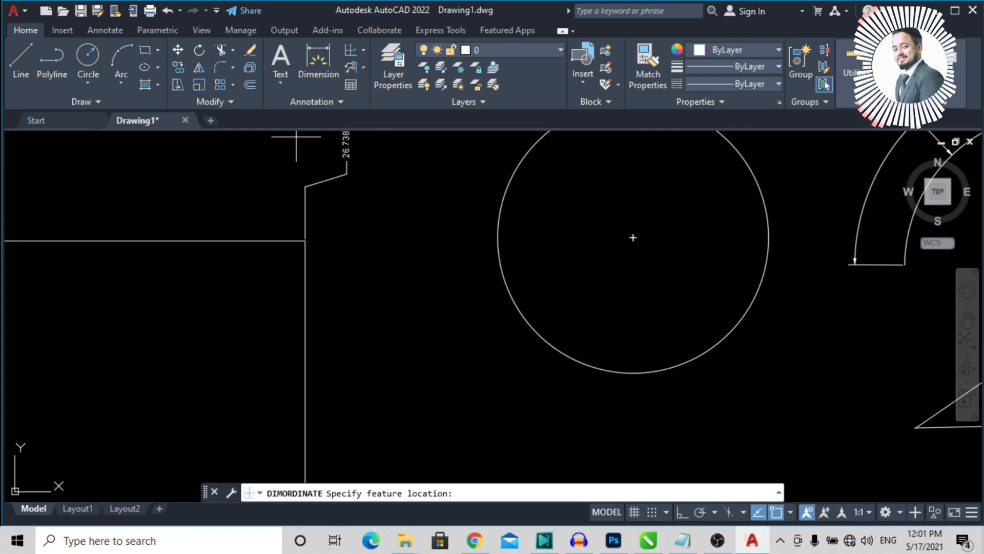
{"action": "left_click", "coordinate": [305, 240]}
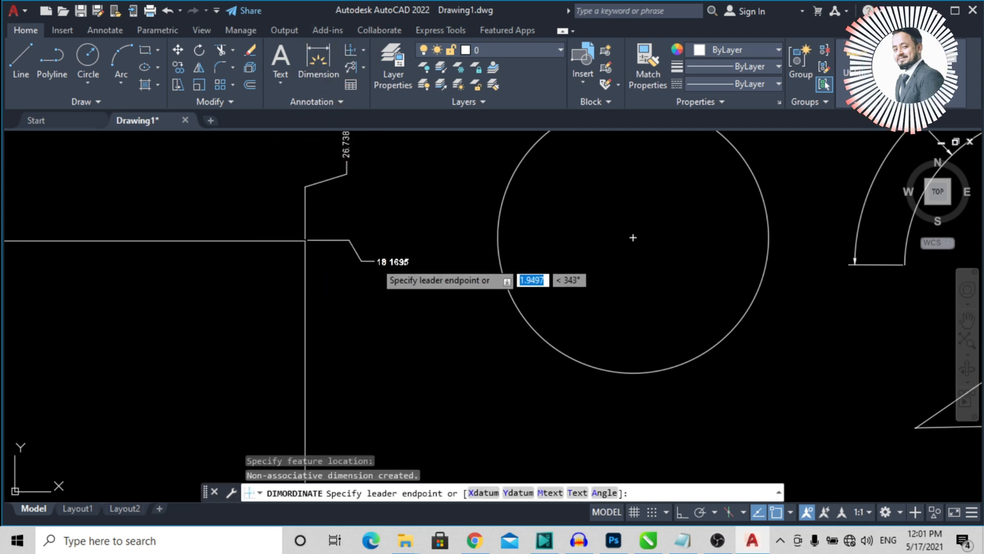
{"action": "left_click", "coordinate": [428, 259]}
{"action": "scroll", "coordinate": [347, 210], "scroll_direction": "down", "scroll_amount": 1}
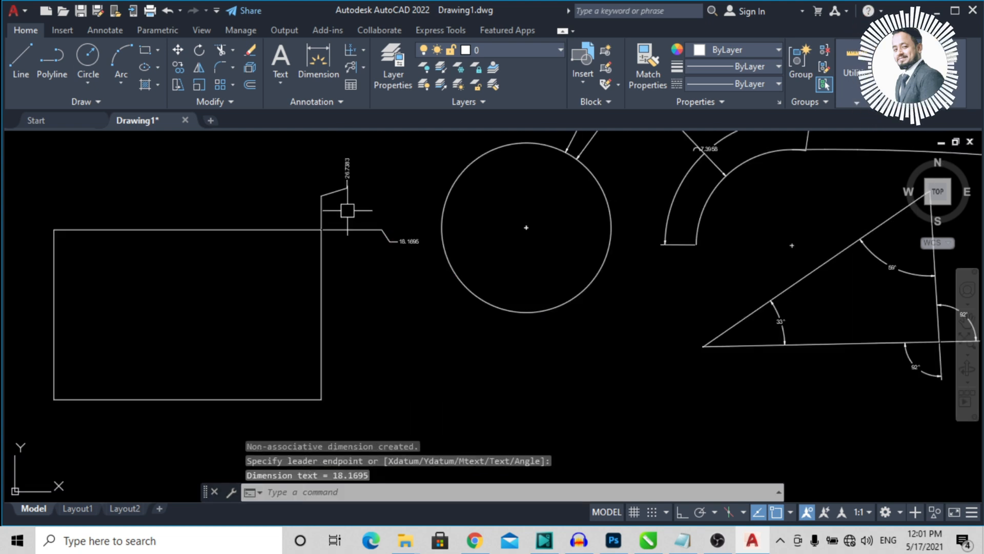
{"action": "mouse_move", "coordinate": [438, 334]}
{"action": "middle_mouse_down"}
{"action": "mouse_move", "coordinate": [444, 291]}
{"action": "mouse_move", "coordinate": [475, 308]}
{"action": "middle_mouse_up"}
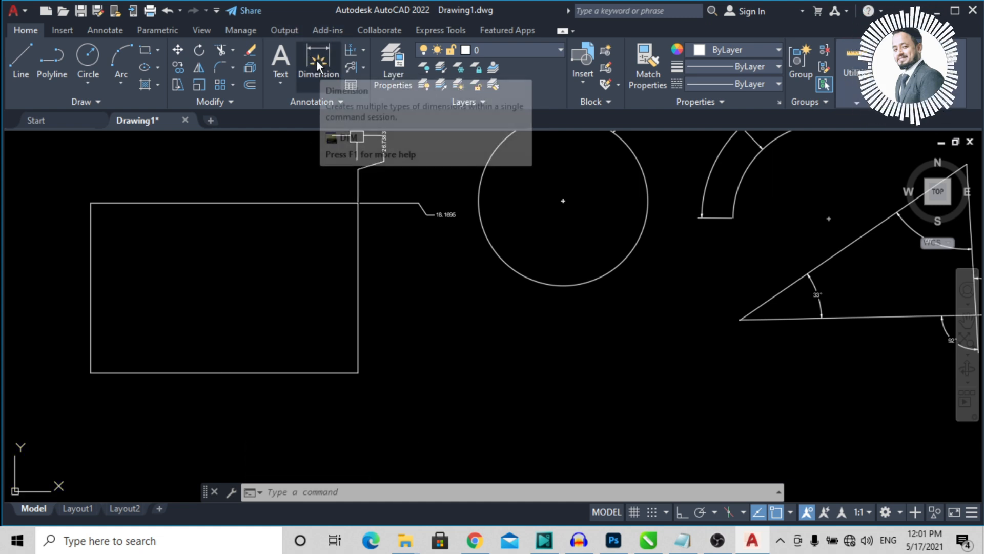
{"action": "left_click", "coordinate": [363, 50]}
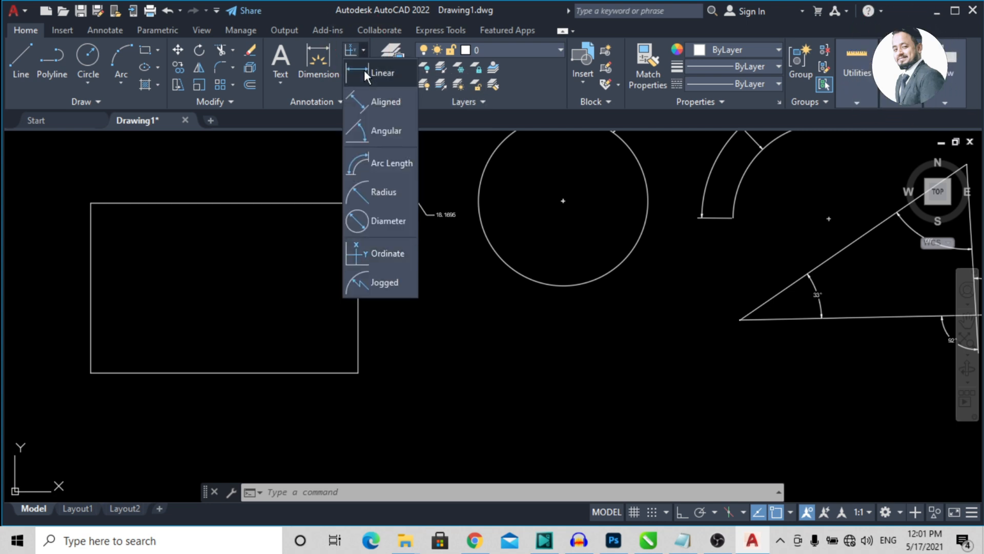
{"action": "left_click", "coordinate": [364, 71]}
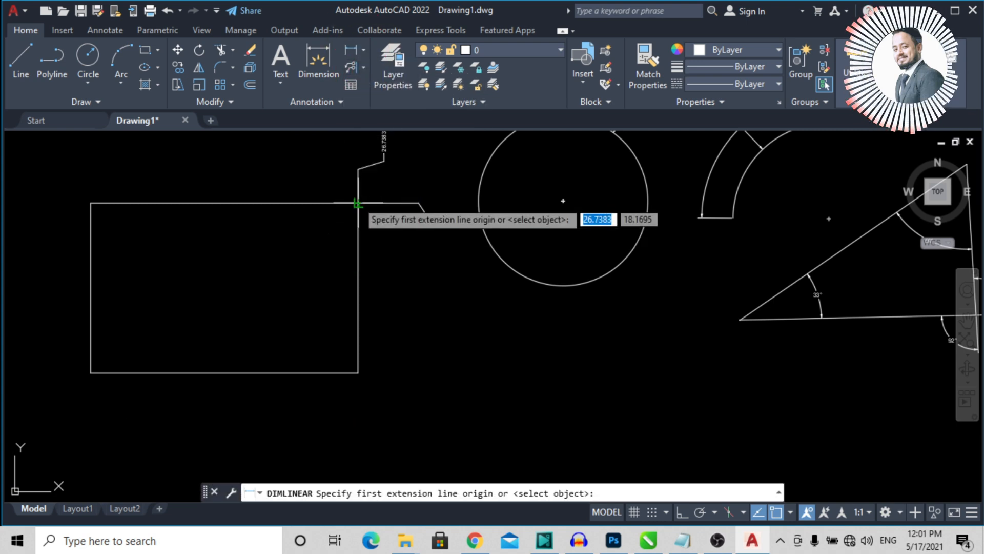
{"action": "left_click", "coordinate": [358, 204]}
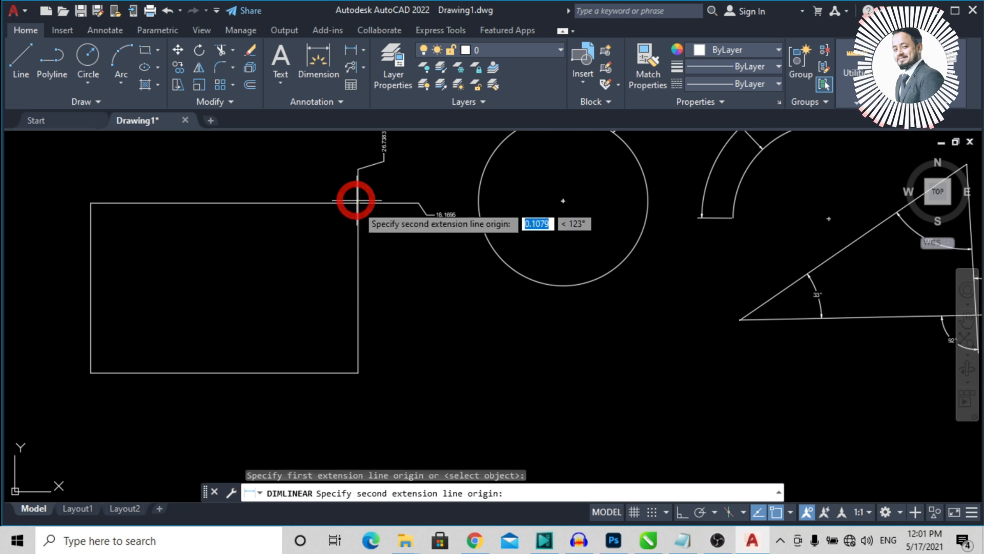
{"action": "left_click", "coordinate": [15, 488]}
{"action": "scroll", "coordinate": [214, 339], "scroll_direction": "down", "scroll_amount": 3}
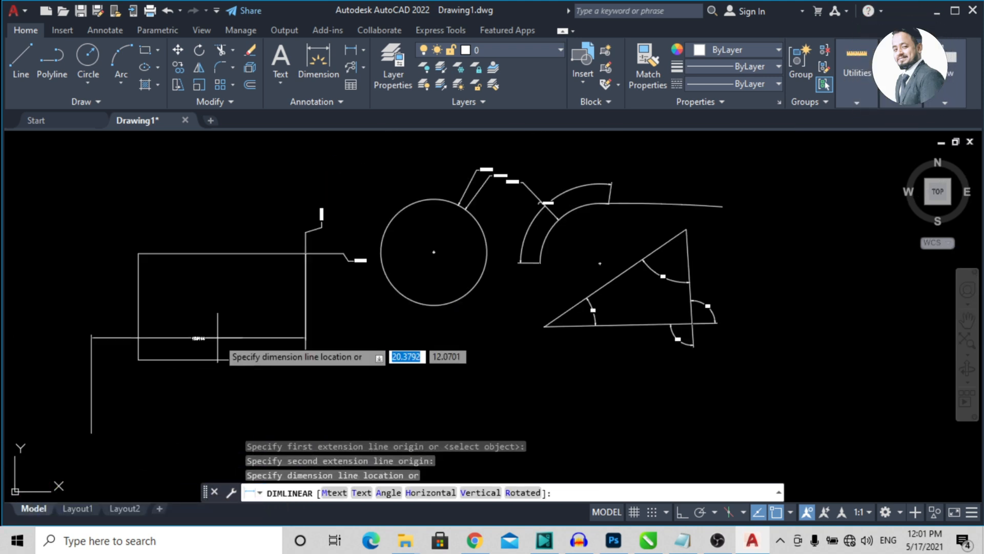
{"action": "scroll", "coordinate": [243, 300], "scroll_direction": "up", "scroll_amount": 4}
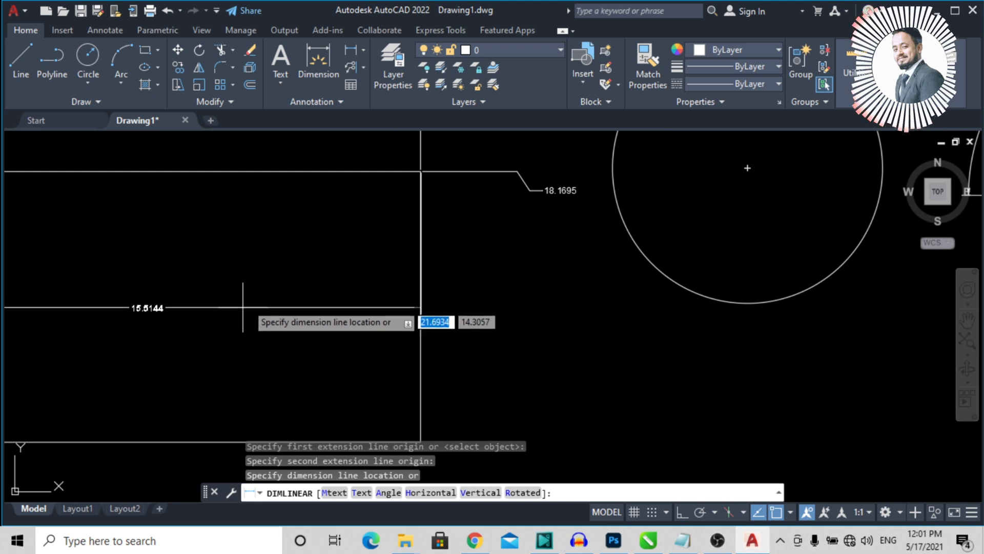
{"action": "scroll", "coordinate": [249, 302], "scroll_direction": "down", "scroll_amount": 2}
{"action": "scroll", "coordinate": [277, 290], "scroll_direction": "down", "scroll_amount": 2}
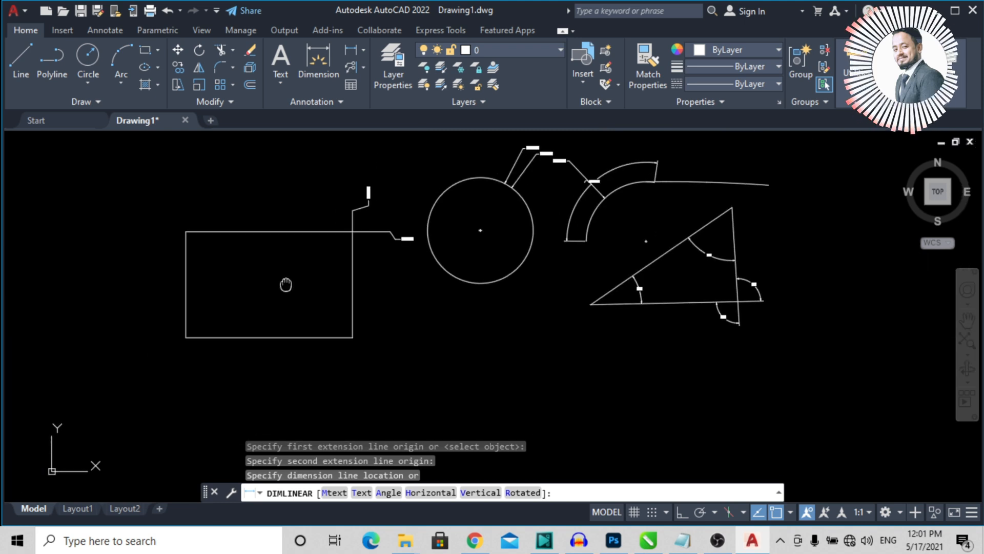
{"action": "scroll", "coordinate": [233, 286], "scroll_direction": "down", "scroll_amount": 2}
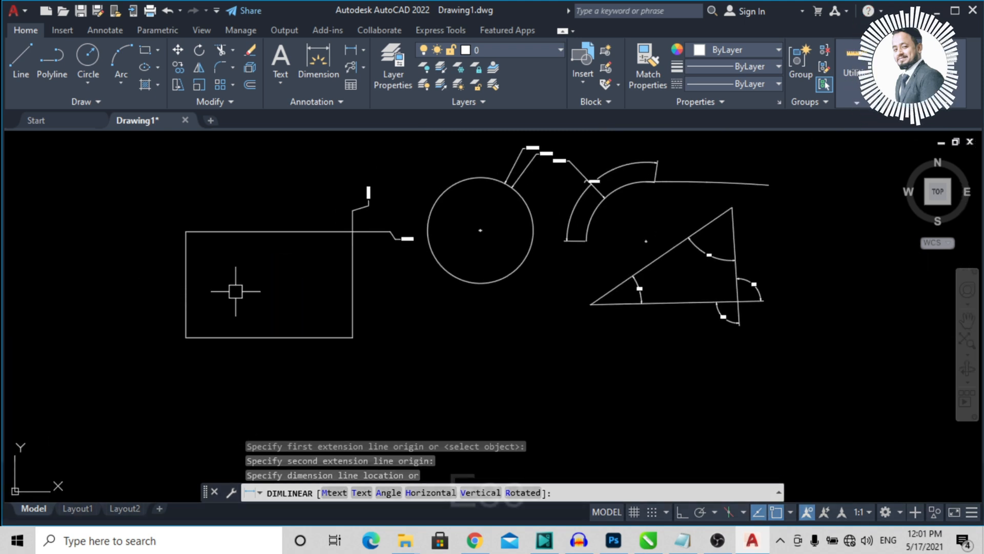
{"action": "key", "text": "Escape"}
Add a horizontal linear dimension from the rectangle's top-right corner to the UCS origin, placing the dimension line above the rectangle
{"action": "middle_click_drag", "start_coordinate": [143, 384], "coordinate": [144, 383]}
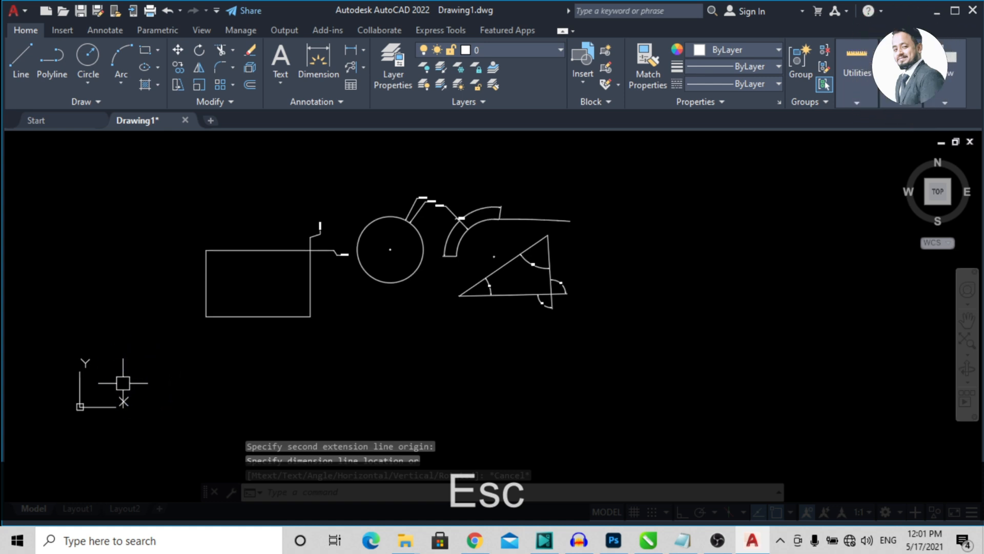
{"action": "scroll", "coordinate": [37, 423], "scroll_direction": "up", "scroll_amount": 2}
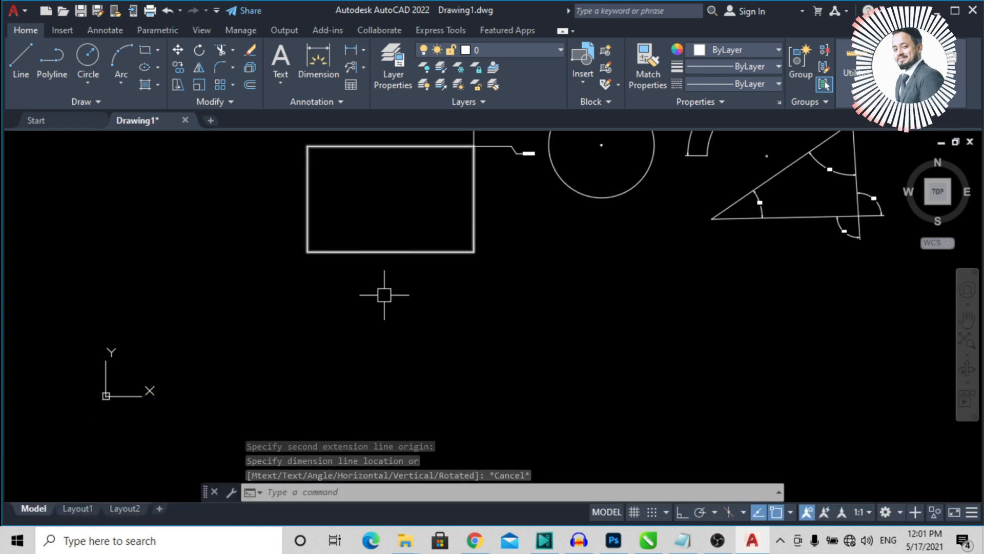
{"action": "left_click", "coordinate": [351, 50]}
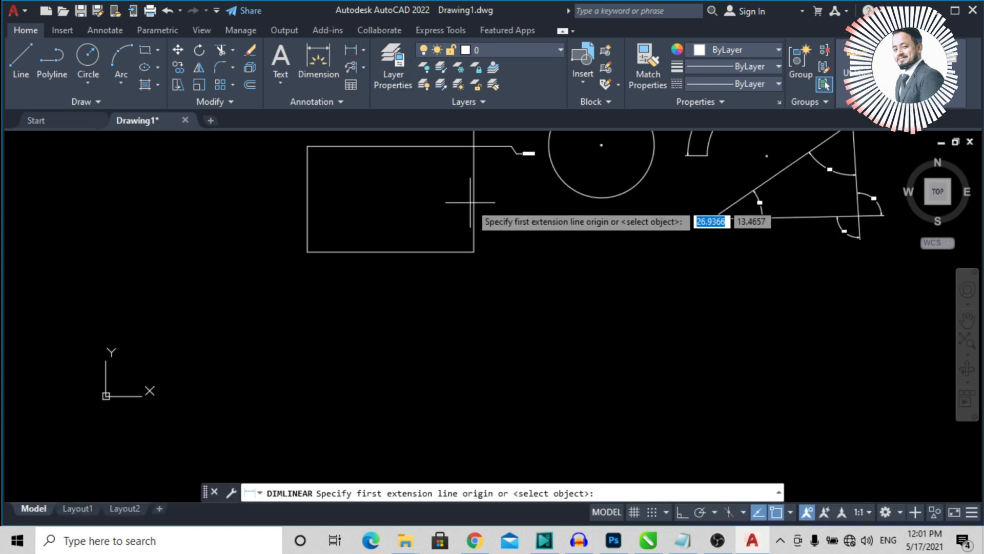
{"action": "left_click", "coordinate": [473, 147]}
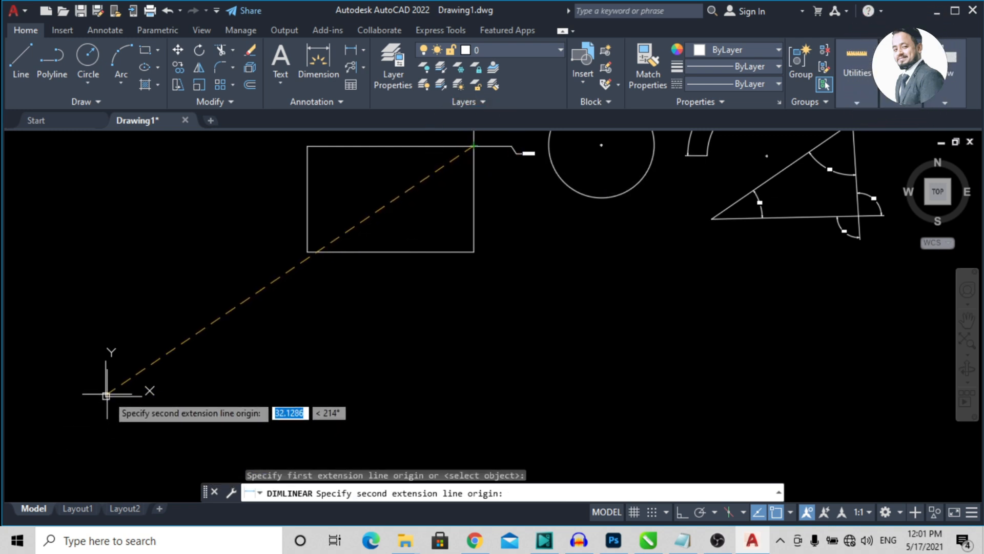
{"action": "left_click", "coordinate": [106, 395]}
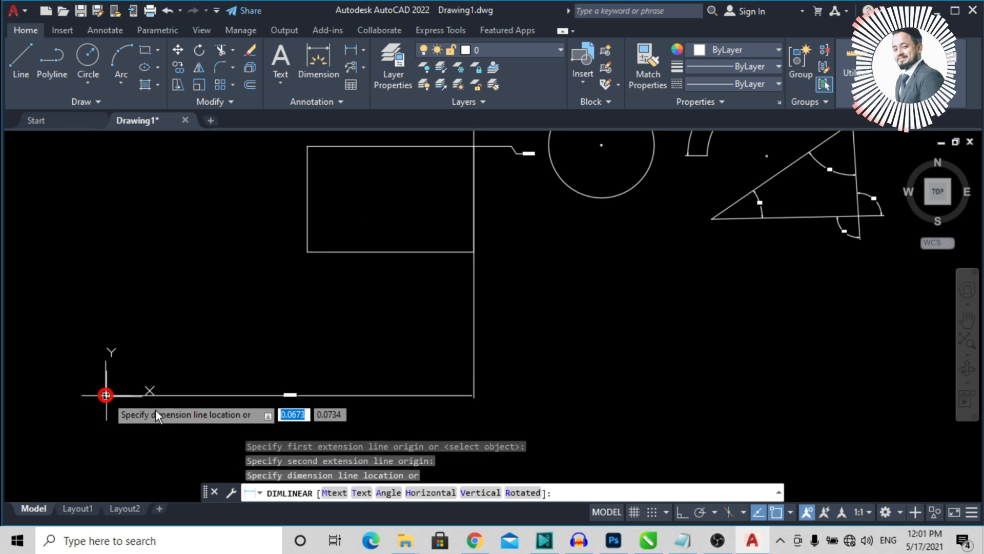
{"action": "scroll", "coordinate": [359, 333], "scroll_direction": "up", "scroll_amount": 4}
{"action": "scroll", "coordinate": [359, 332], "scroll_direction": "down", "scroll_amount": 6}
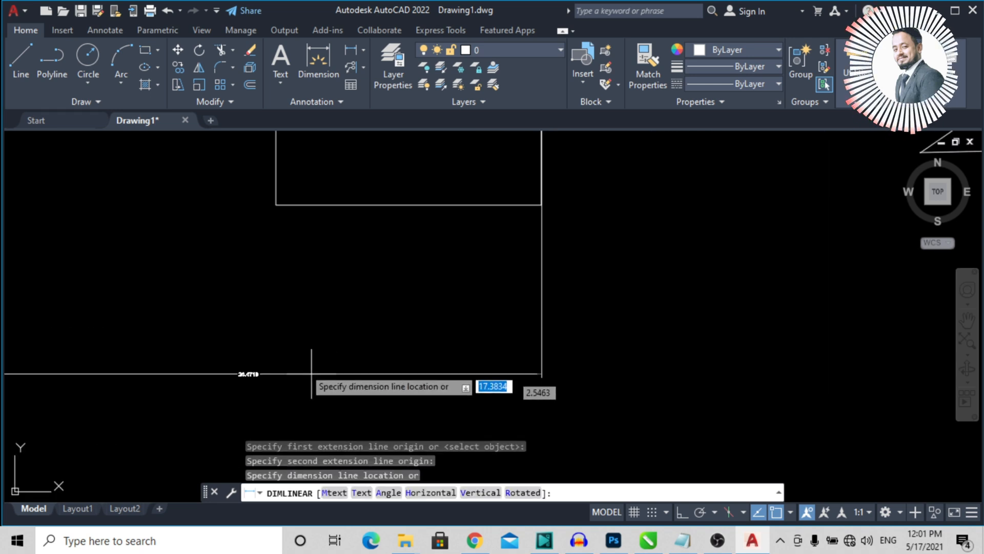
{"action": "scroll", "coordinate": [329, 348], "scroll_direction": "up", "scroll_amount": 5}
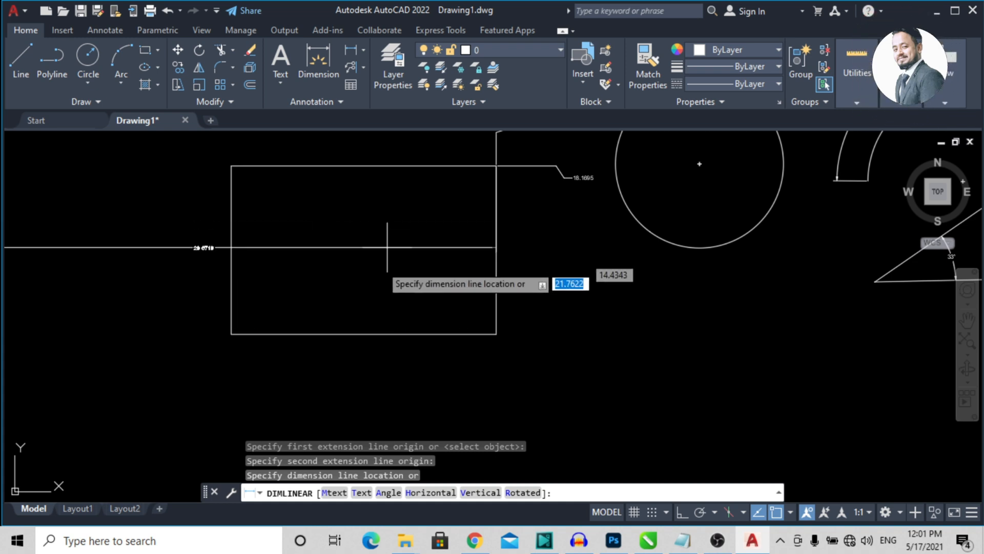
{"action": "scroll", "coordinate": [402, 251], "scroll_direction": "down", "scroll_amount": 5}
{"action": "scroll", "coordinate": [427, 198], "scroll_direction": "up", "scroll_amount": 7}
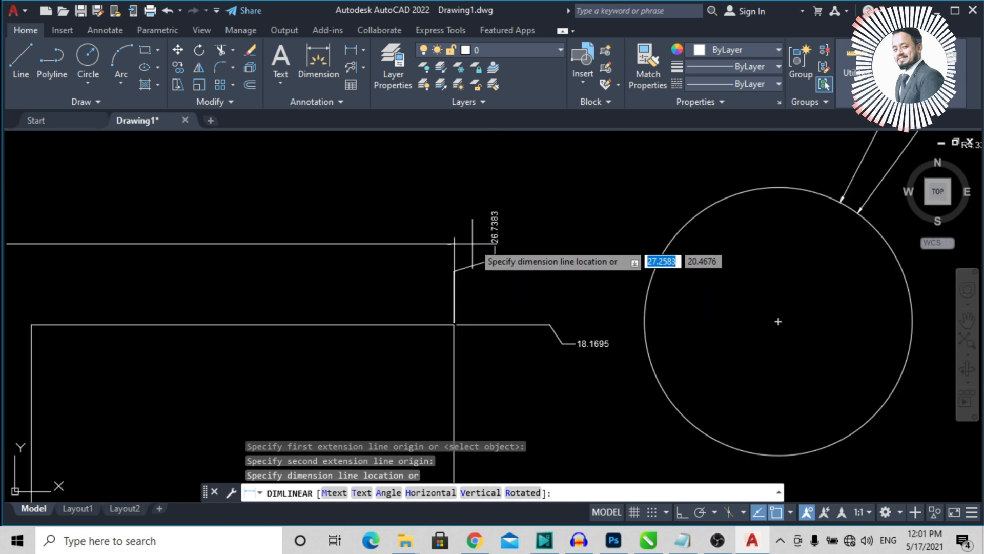
{"action": "scroll", "coordinate": [220, 303], "scroll_direction": "down", "scroll_amount": 4}
{"action": "scroll", "coordinate": [219, 304], "scroll_direction": "up", "scroll_amount": 5}
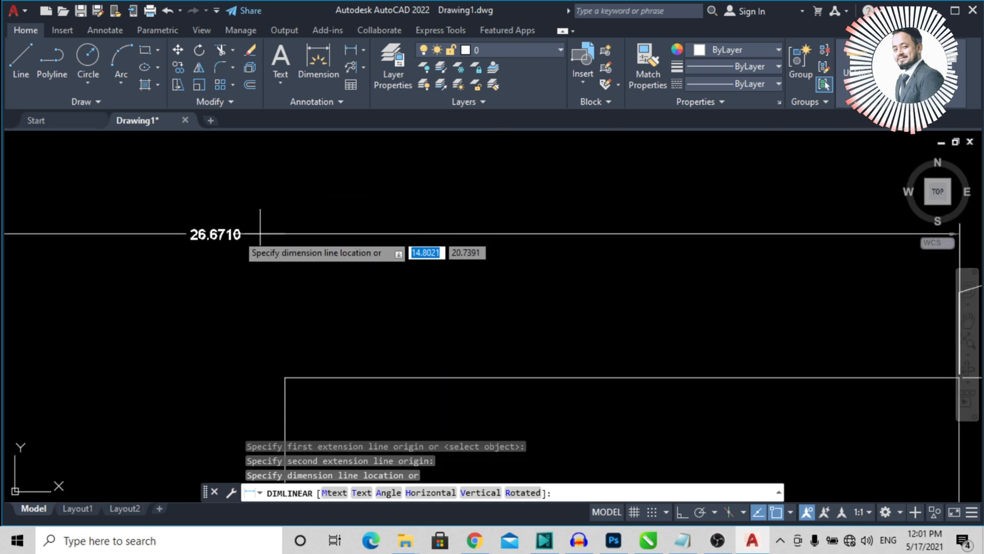
{"action": "left_click", "coordinate": [212, 237]}
{"action": "scroll", "coordinate": [219, 400], "scroll_direction": "down", "scroll_amount": 4}
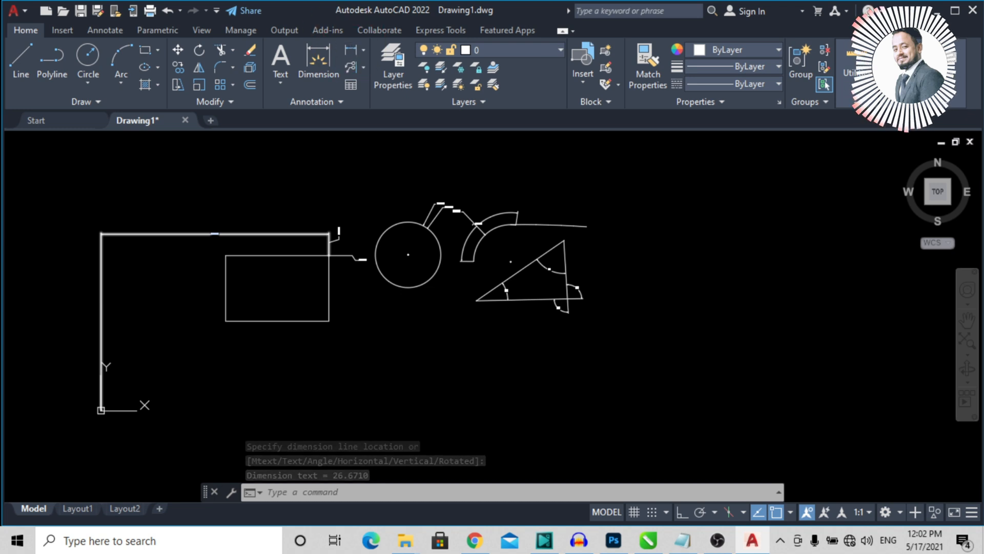
{"action": "key", "text": "Return"}
{"action": "left_click", "coordinate": [329, 256]}
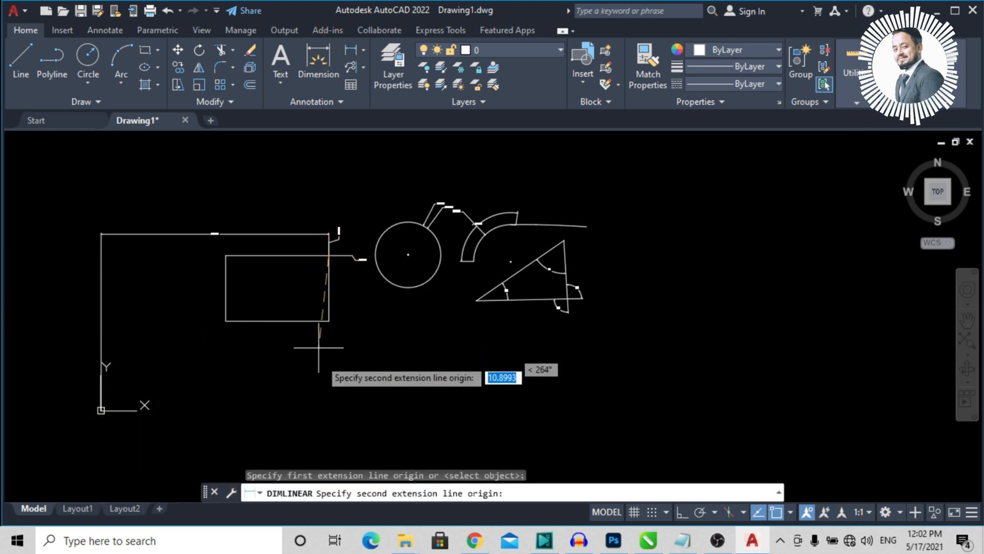
{"action": "left_click", "coordinate": [101, 410]}
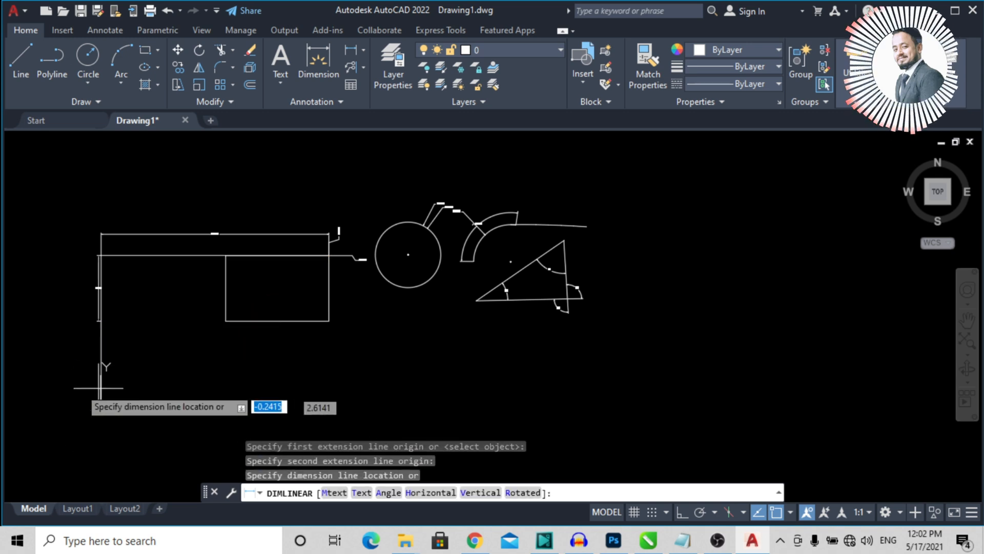
{"action": "key", "text": "Escape"}
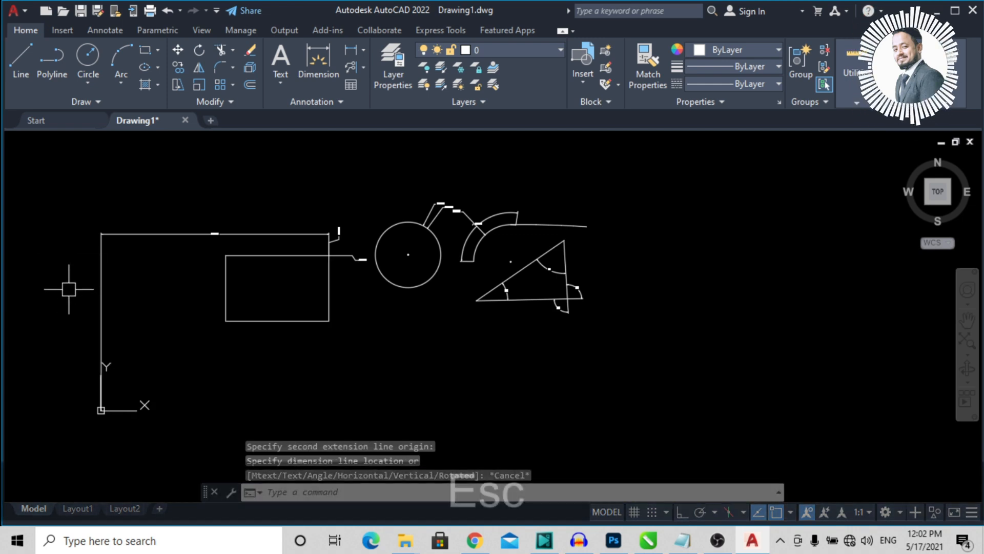
{"action": "left_click", "coordinate": [352, 48]}
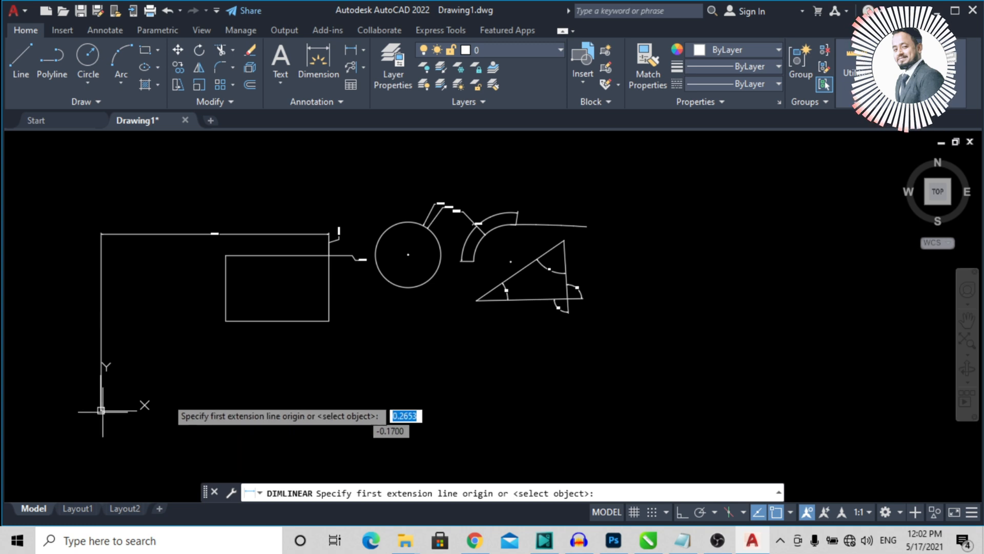
{"action": "key", "text": "Escape"}
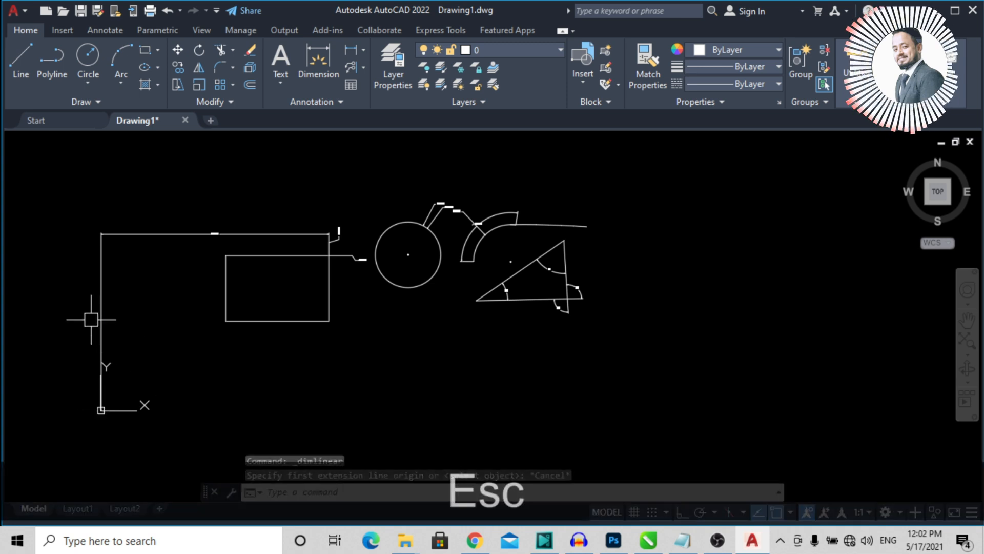
Replace the horizontal linear dimension above the rectangle with a vertical one from its top-right corner to the UCS origin, placed just right of the rectangle
{"action": "left_click", "coordinate": [100, 313]}
{"action": "key", "text": "Delete"}
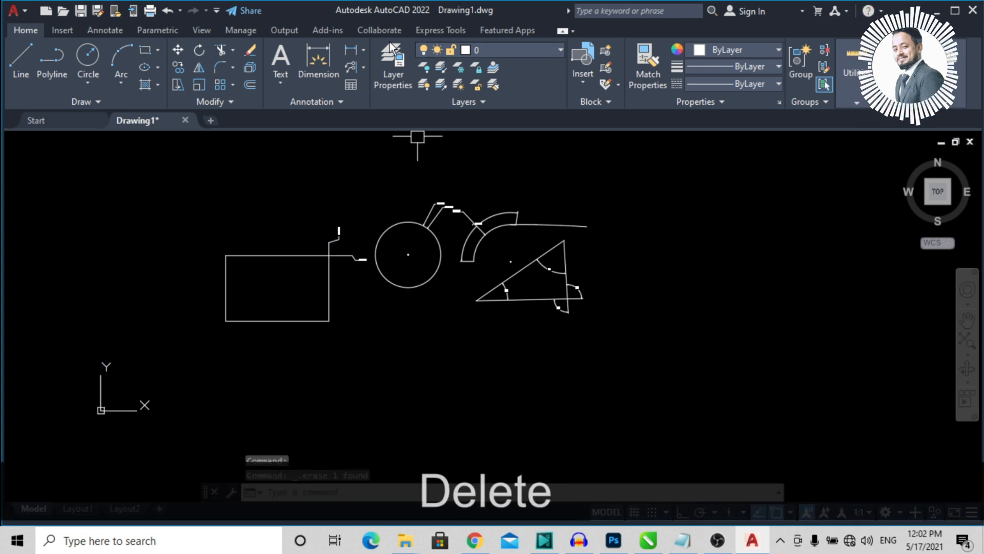
{"action": "left_click", "coordinate": [350, 52]}
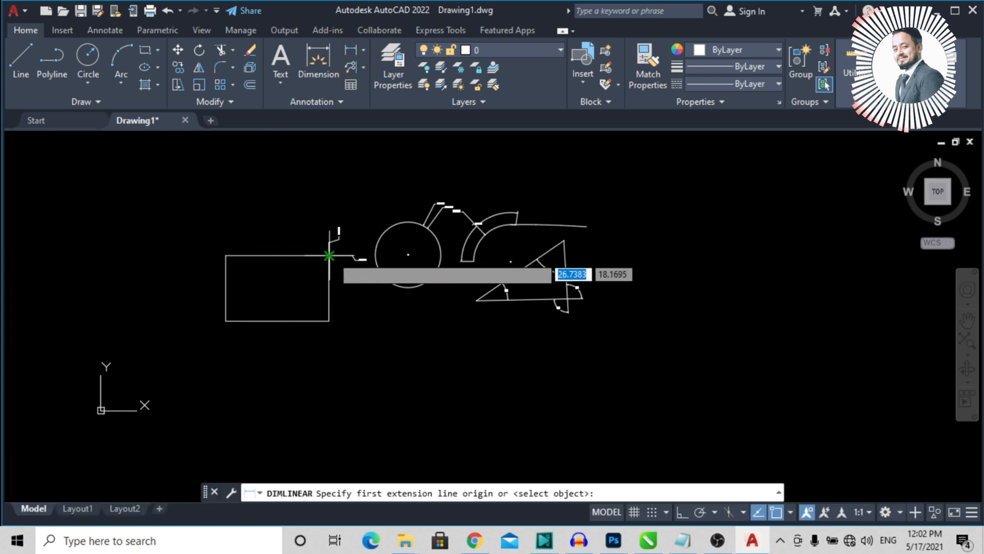
{"action": "left_click", "coordinate": [330, 255]}
{"action": "left_click", "coordinate": [101, 410]}
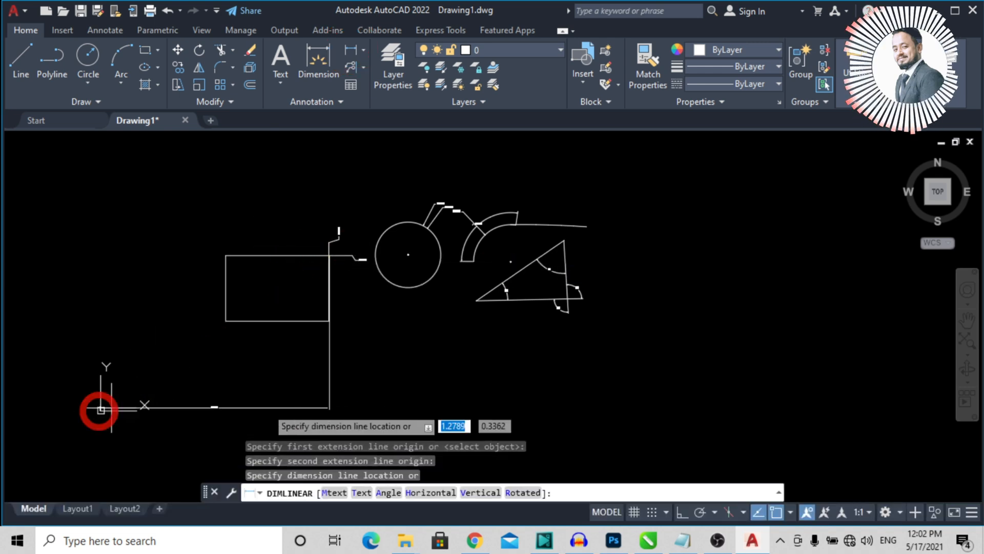
{"action": "scroll", "coordinate": [368, 334], "scroll_direction": "up", "scroll_amount": 4}
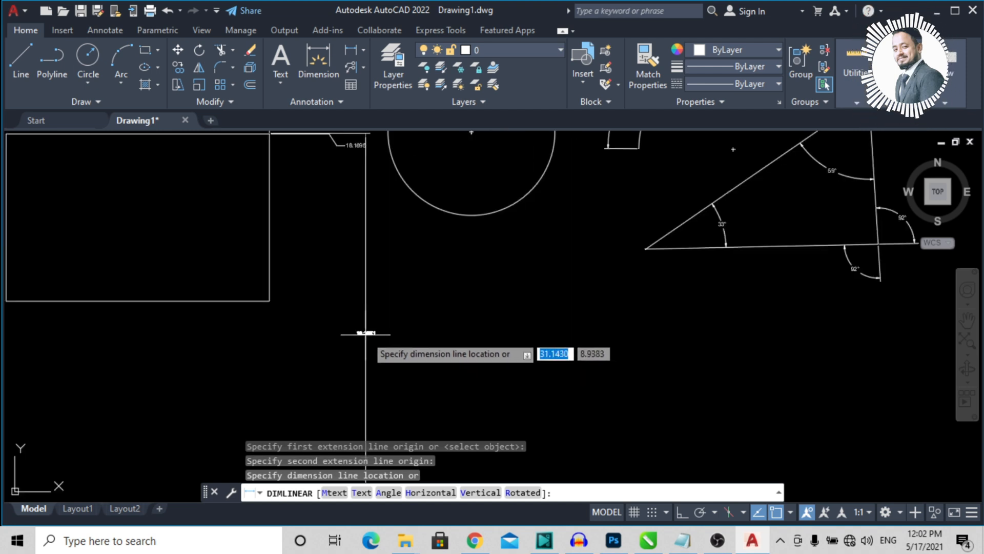
{"action": "left_click", "coordinate": [297, 368]}
Compare the vertical linear dimension's value with the Y ordinate's value, and examine where the dimension meets the UCS origin
{"action": "scroll", "coordinate": [291, 356], "scroll_direction": "up", "scroll_amount": 3}
{"action": "scroll", "coordinate": [287, 272], "scroll_direction": "down", "scroll_amount": 8}
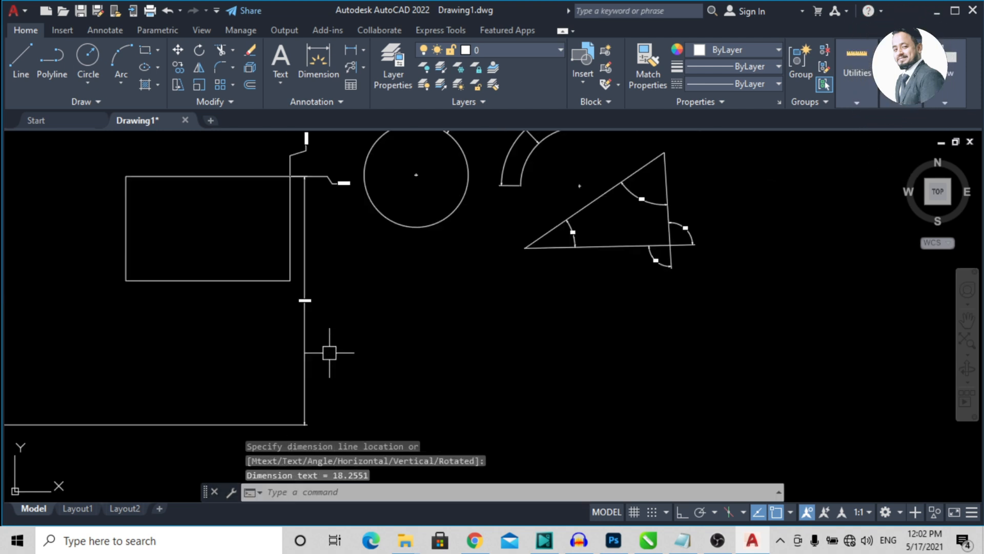
{"action": "scroll", "coordinate": [339, 199], "scroll_direction": "up", "scroll_amount": 4}
{"action": "scroll", "coordinate": [353, 163], "scroll_direction": "up", "scroll_amount": 1}
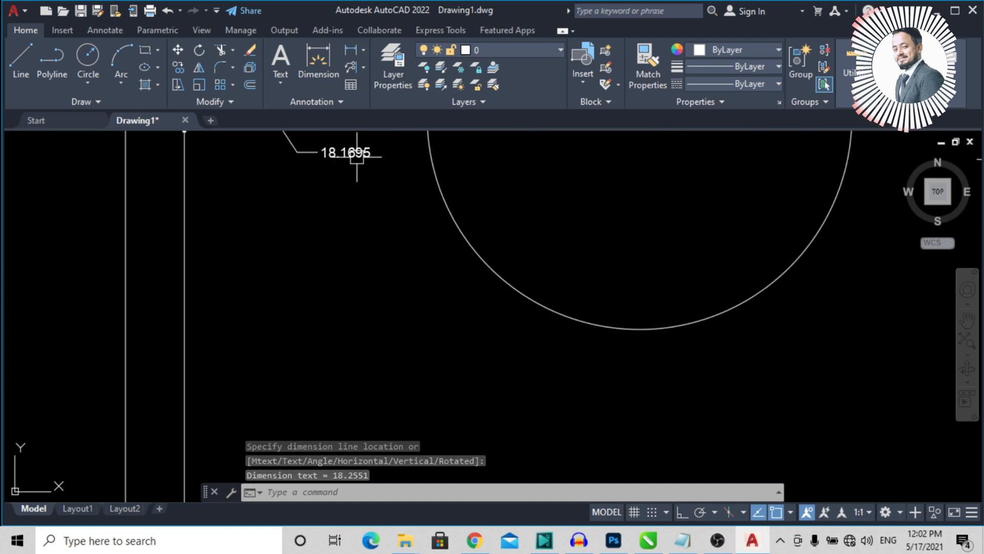
{"action": "scroll", "coordinate": [328, 216], "scroll_direction": "down", "scroll_amount": 5}
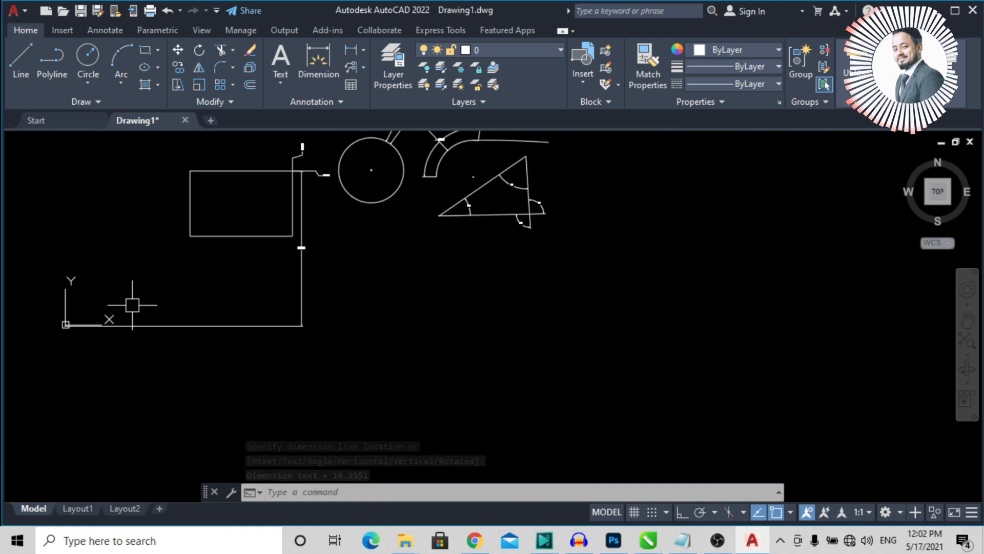
{"action": "scroll", "coordinate": [48, 345], "scroll_direction": "up", "scroll_amount": 5}
{"action": "scroll", "coordinate": [137, 268], "scroll_direction": "up", "scroll_amount": 3}
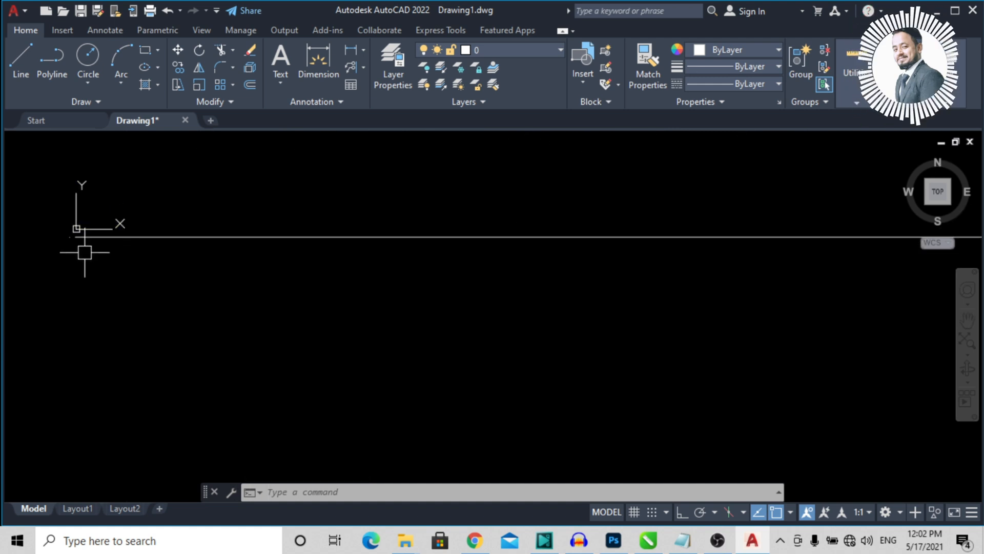
{"action": "scroll", "coordinate": [72, 241], "scroll_direction": "up", "scroll_amount": 2}
{"action": "scroll", "coordinate": [91, 243], "scroll_direction": "down", "scroll_amount": 5}
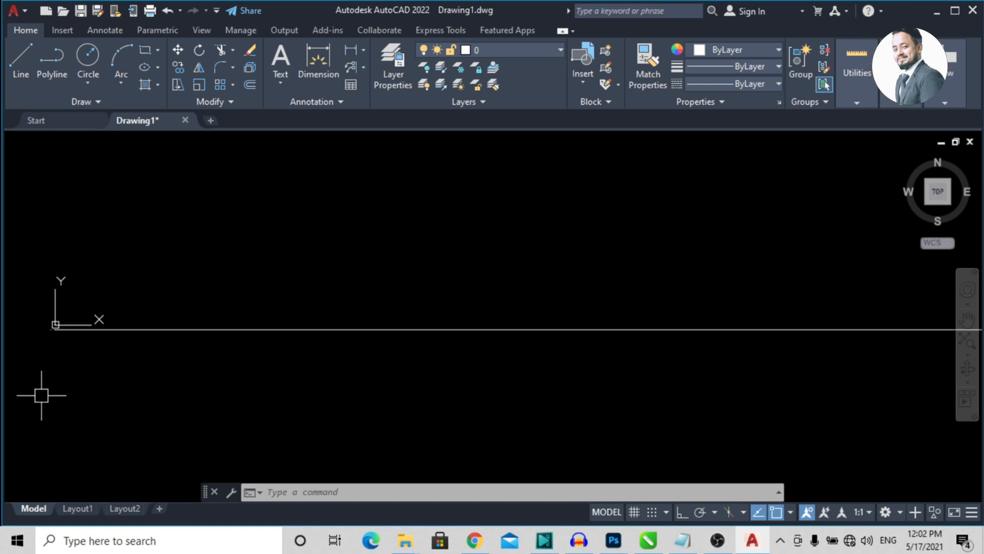
{"action": "middle_click_drag", "start_coordinate": [153, 403], "coordinate": [215, 359]}
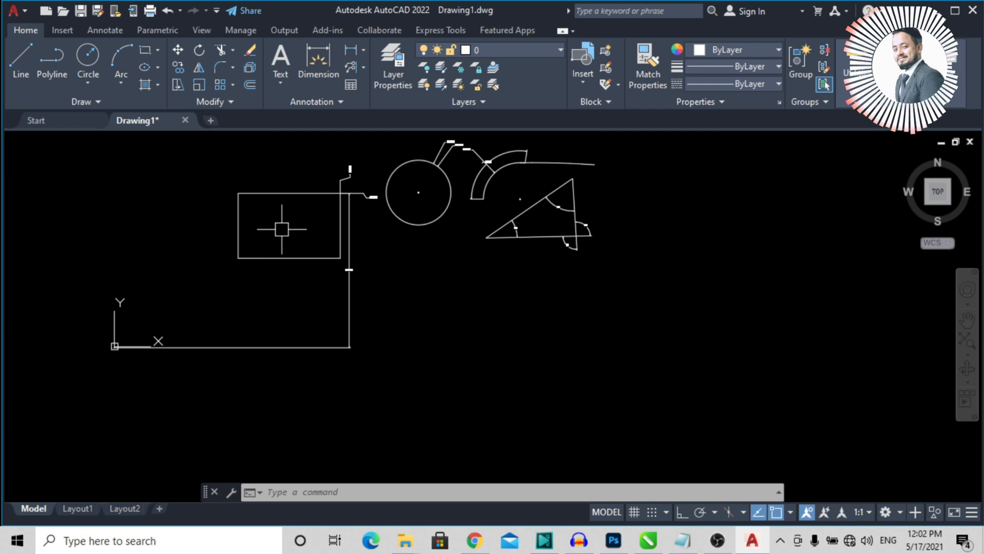
Add a jogged radius dimension to the long shallow arc, overriding its center with the smaller arc's center and placing the jog below the arc's left end
{"action": "left_click", "coordinate": [365, 49]}
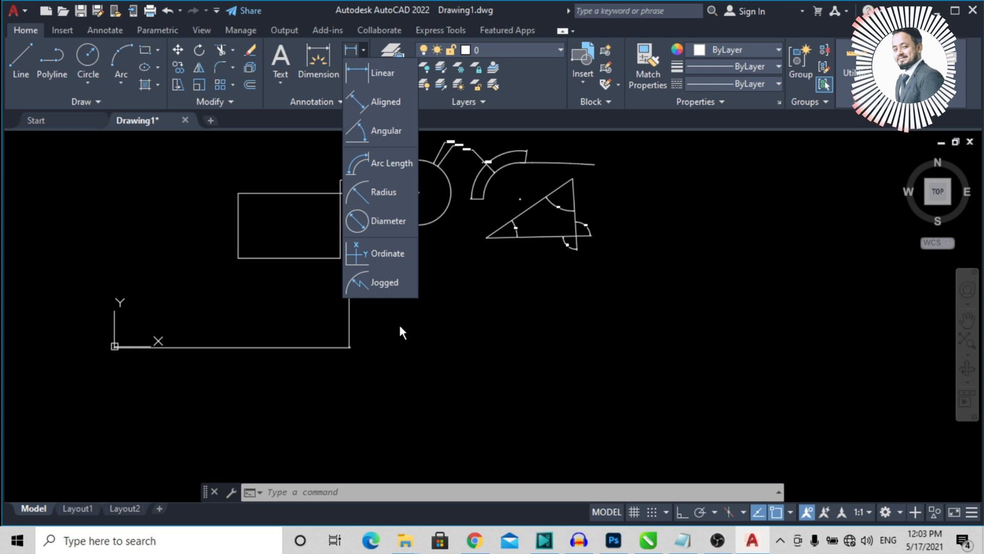
{"action": "left_click", "coordinate": [399, 295]}
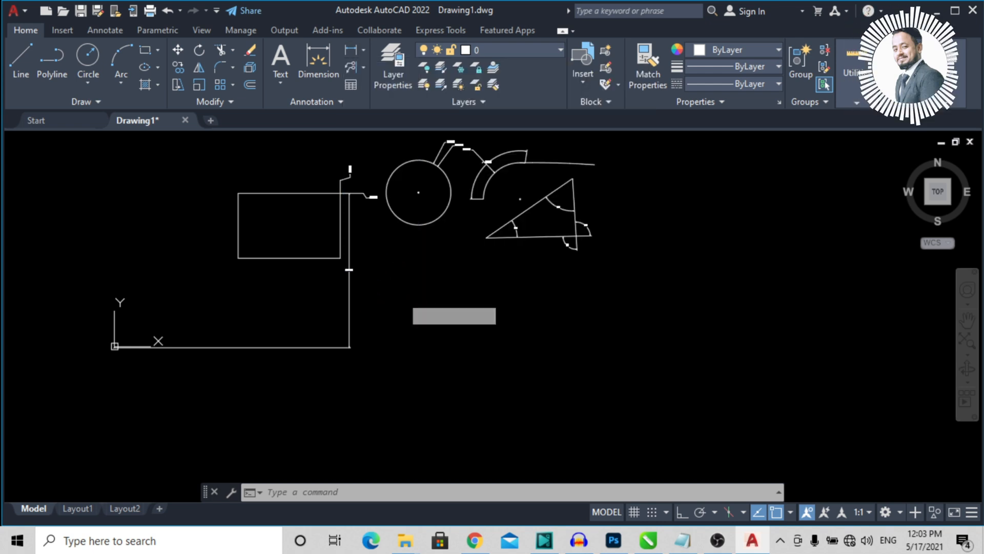
{"action": "scroll", "coordinate": [514, 164], "scroll_direction": "up", "scroll_amount": 2}
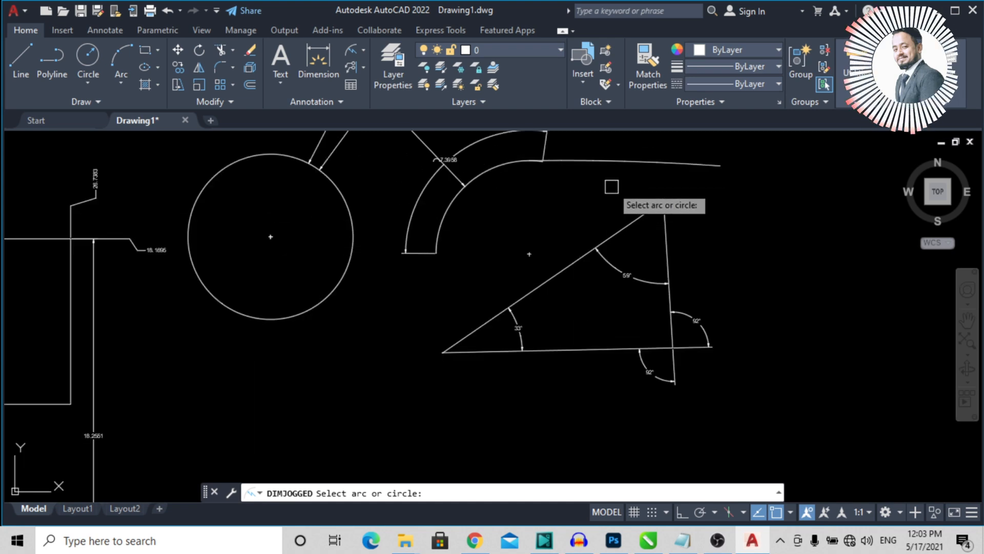
{"action": "left_click", "coordinate": [614, 162]}
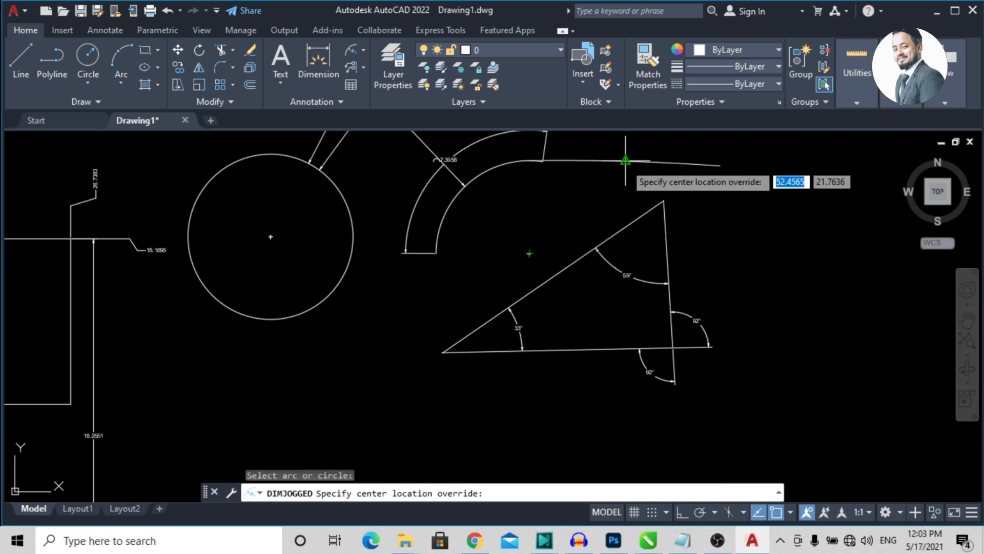
{"action": "left_click", "coordinate": [529, 253]}
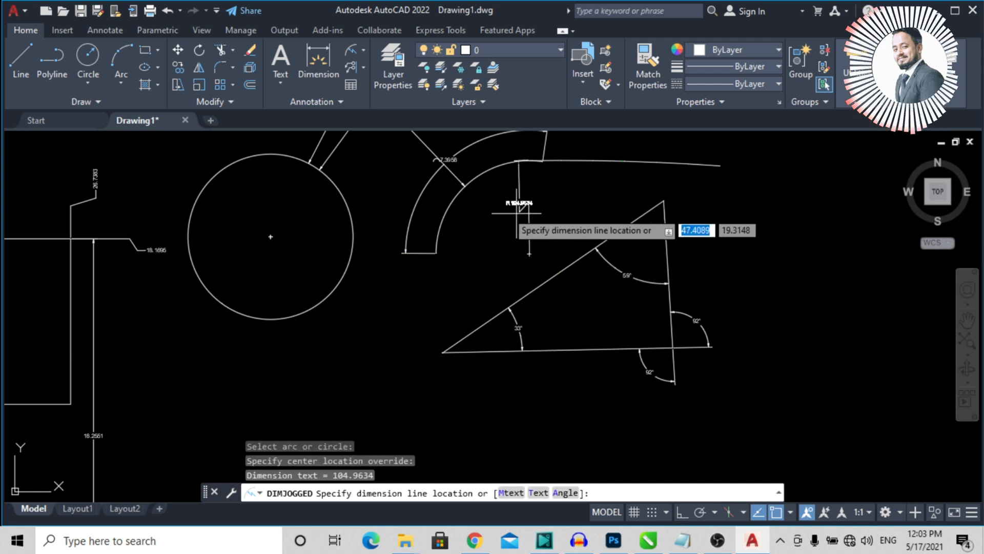
{"action": "scroll", "coordinate": [475, 260], "scroll_direction": "up", "scroll_amount": 5}
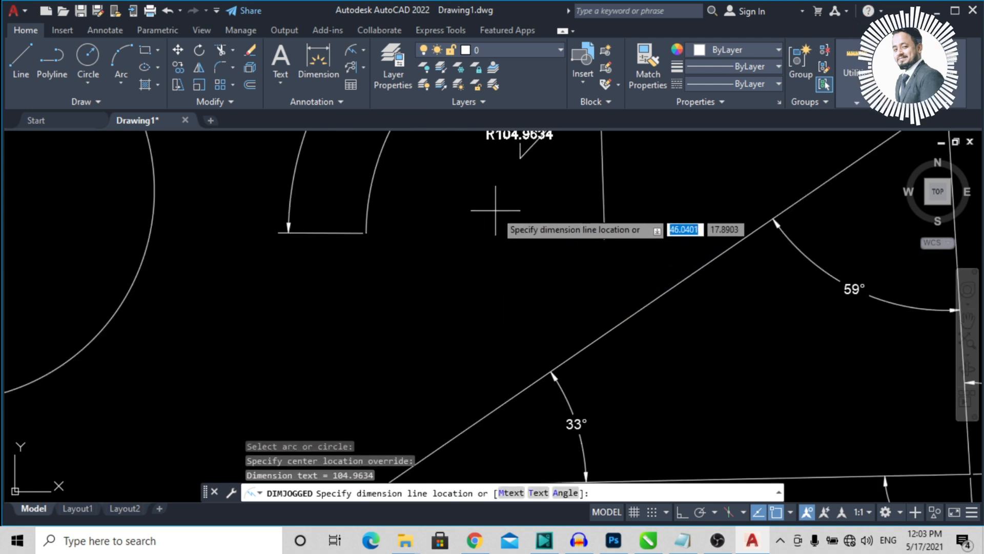
{"action": "scroll", "coordinate": [489, 261], "scroll_direction": "down", "scroll_amount": 5}
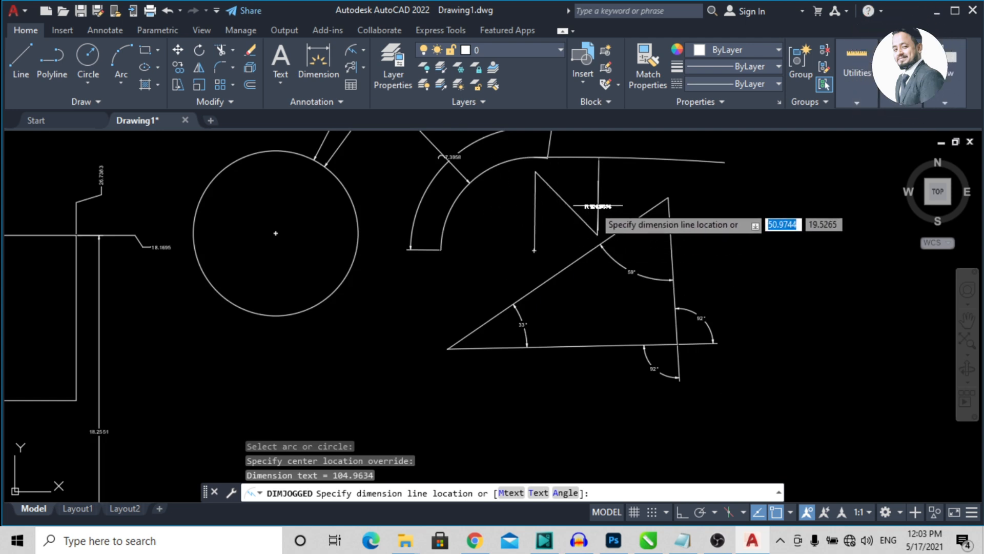
{"action": "left_click", "coordinate": [559, 205]}
{"action": "scroll", "coordinate": [562, 190], "scroll_direction": "down", "scroll_amount": 2}
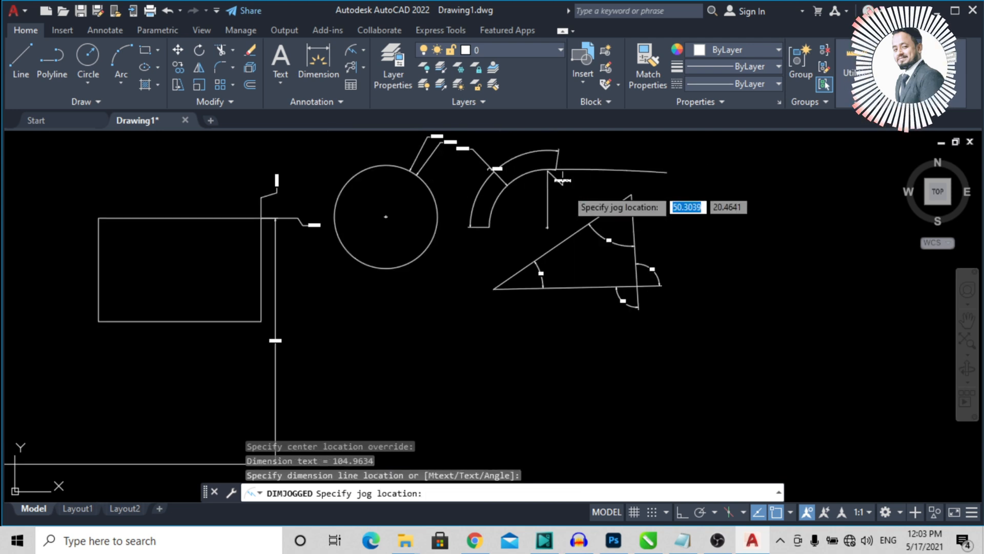
{"action": "left_click", "coordinate": [558, 202]}
Examine the jogged radius dimension and its override center, and review the available dimension types alongside the dimensioned shapes
{"action": "scroll", "coordinate": [558, 201], "scroll_direction": "up", "scroll_amount": 4}
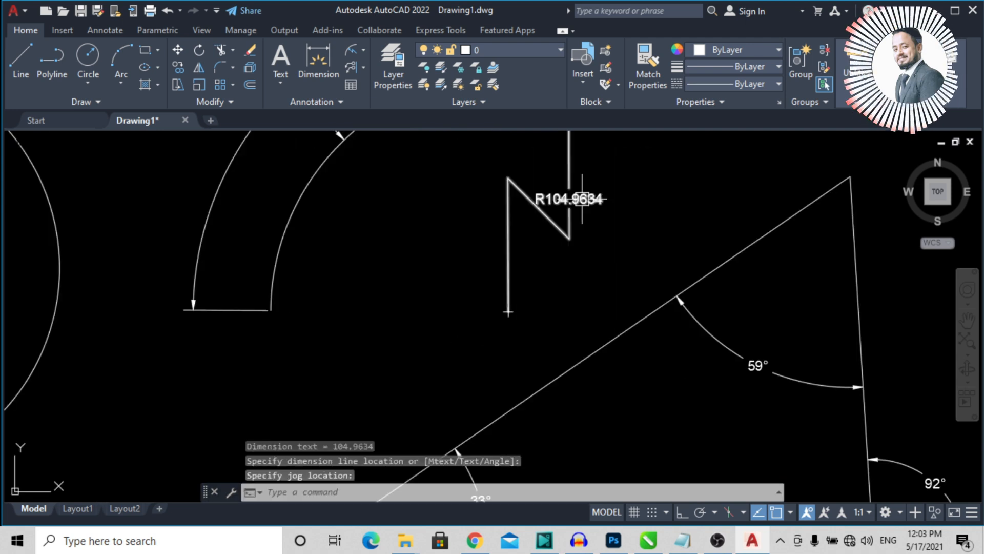
{"action": "scroll", "coordinate": [558, 226], "scroll_direction": "down", "scroll_amount": 3}
{"action": "middle_click_drag", "start_coordinate": [581, 211], "coordinate": [521, 240]}
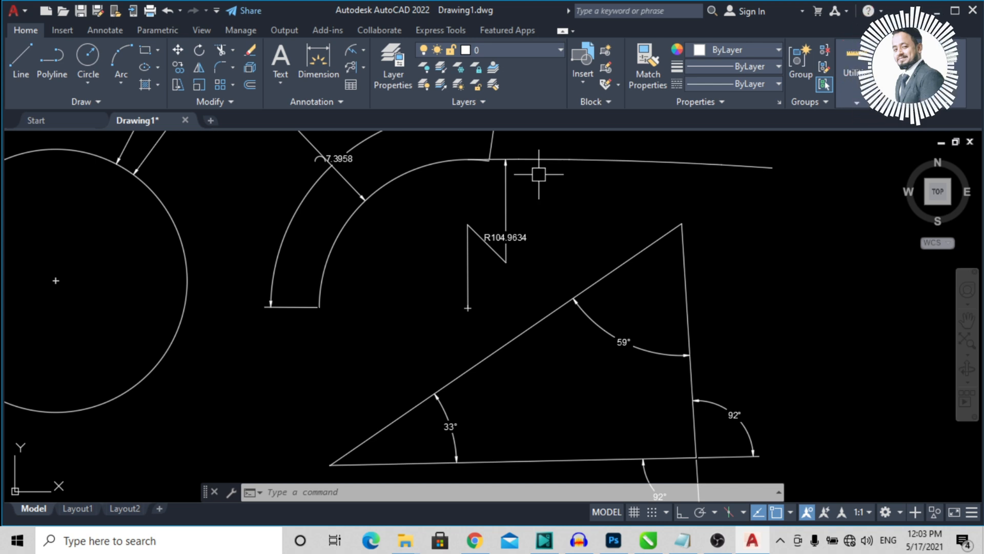
{"action": "scroll", "coordinate": [523, 163], "scroll_direction": "down", "scroll_amount": 3}
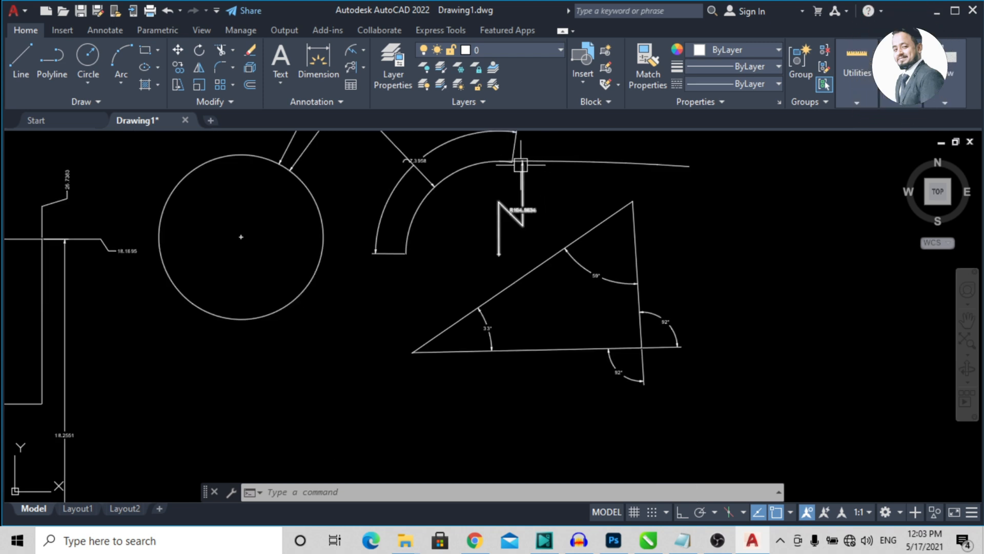
{"action": "mouse_move", "coordinate": [546, 164]}
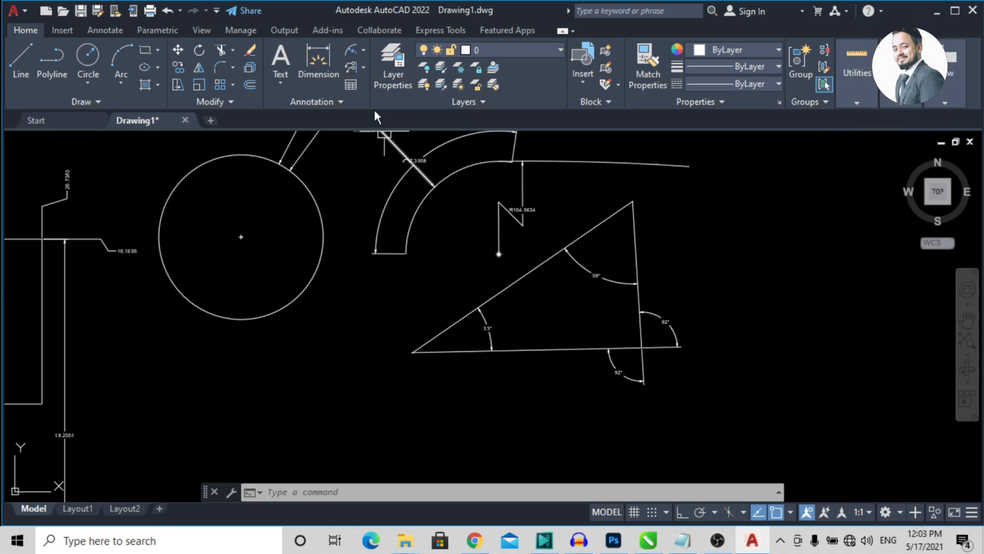
{"action": "scroll", "coordinate": [406, 260], "scroll_direction": "down", "scroll_amount": 2}
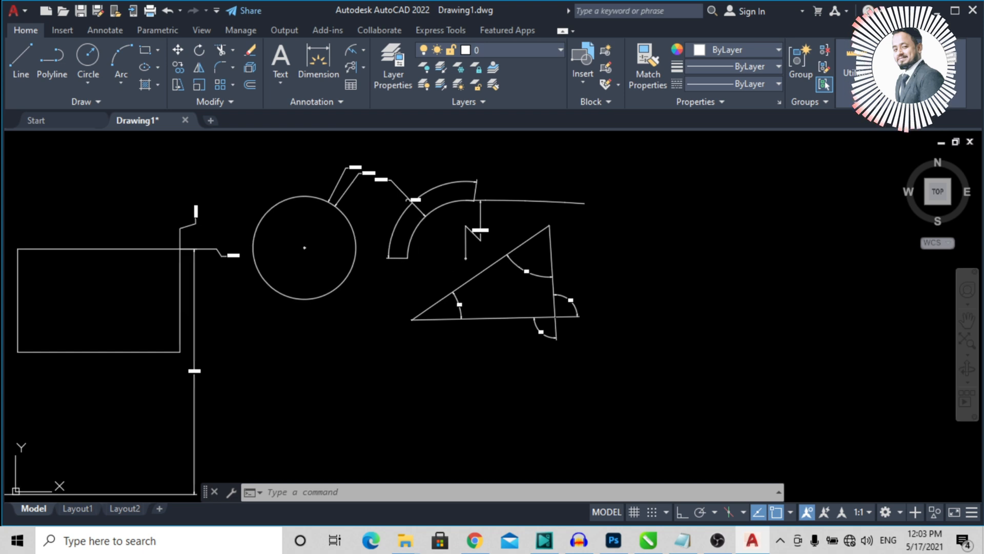
{"action": "mouse_move", "coordinate": [428, 271]}
{"action": "middle_mouse_down"}
{"action": "mouse_move", "coordinate": [536, 253]}
{"action": "mouse_move", "coordinate": [517, 261]}
{"action": "middle_mouse_up"}
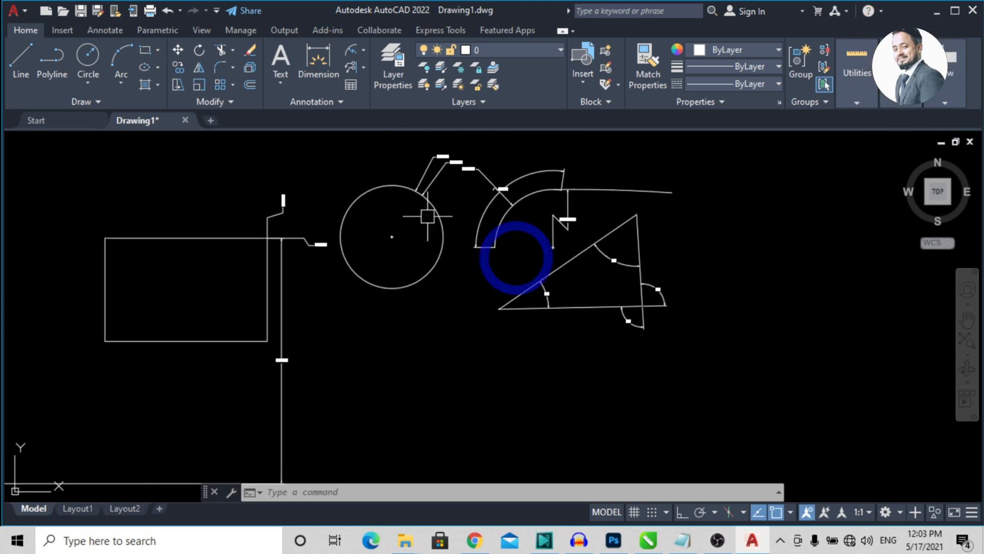
{"action": "left_click", "coordinate": [363, 50]}
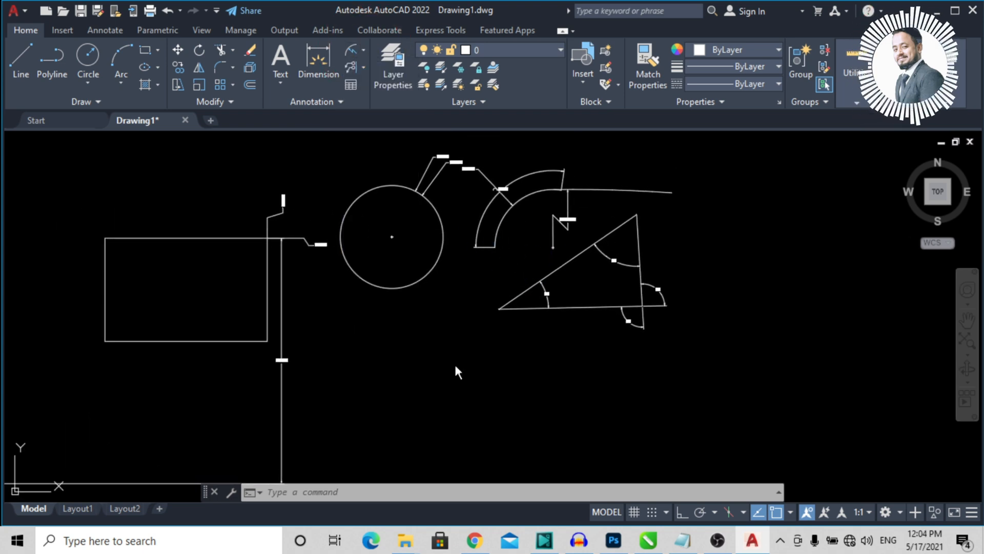
{"action": "scroll", "coordinate": [419, 255], "scroll_direction": "down", "scroll_amount": 2}
{"action": "mouse_move", "coordinate": [450, 351]}
{"action": "middle_mouse_down"}
{"action": "mouse_move", "coordinate": [411, 352]}
{"action": "mouse_move", "coordinate": [367, 378]}
{"action": "middle_mouse_up"}
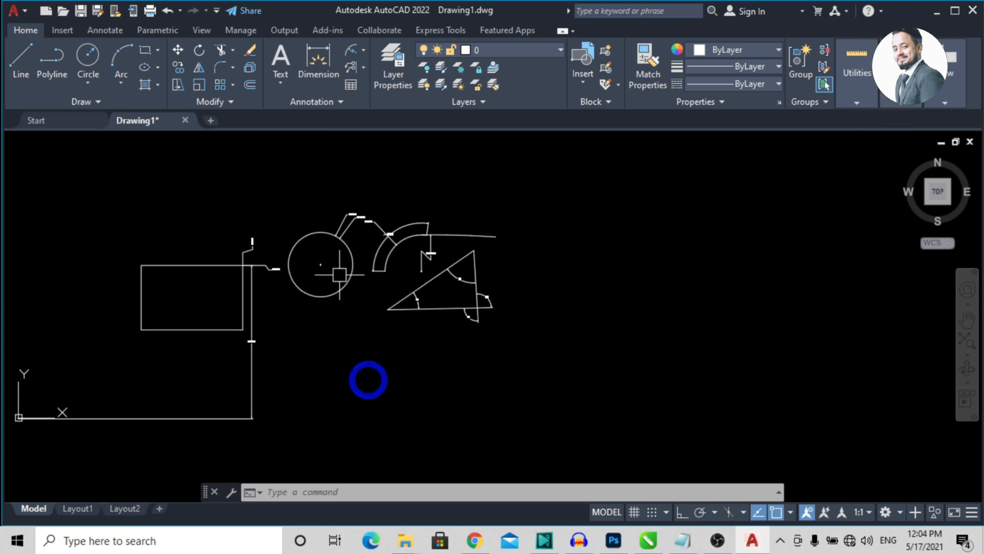
Place a multileader with its arrowhead at the triangle's top vertex and its landing up and to the right, beyond the shallow arc's end
{"action": "left_click", "coordinate": [362, 61]}
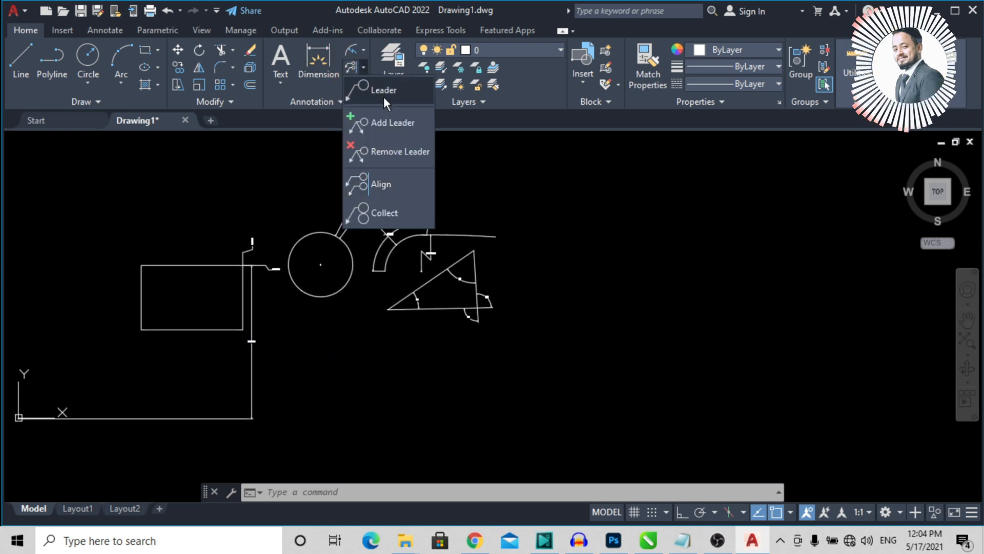
{"action": "left_click", "coordinate": [383, 96]}
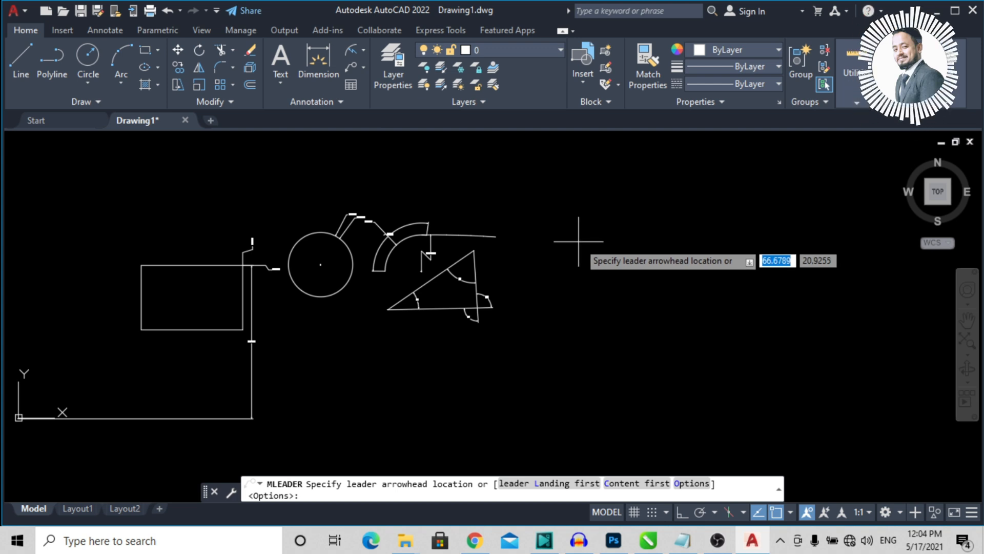
{"action": "scroll", "coordinate": [349, 300], "scroll_direction": "up", "scroll_amount": 4}
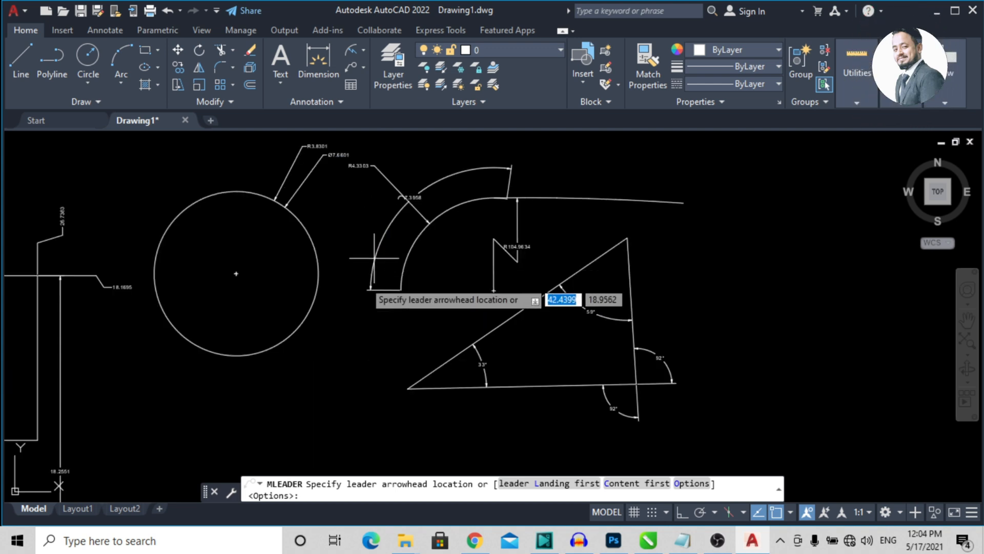
{"action": "scroll", "coordinate": [352, 306], "scroll_direction": "down", "scroll_amount": 2}
{"action": "scroll", "coordinate": [517, 312], "scroll_direction": "up", "scroll_amount": 4}
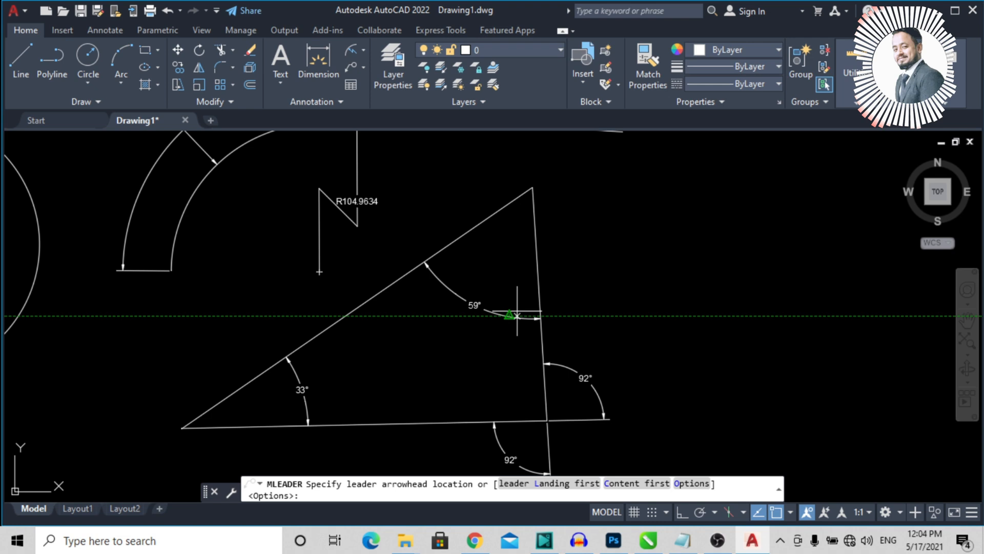
{"action": "left_click", "coordinate": [533, 187]}
{"action": "scroll", "coordinate": [569, 225], "scroll_direction": "down", "scroll_amount": 4}
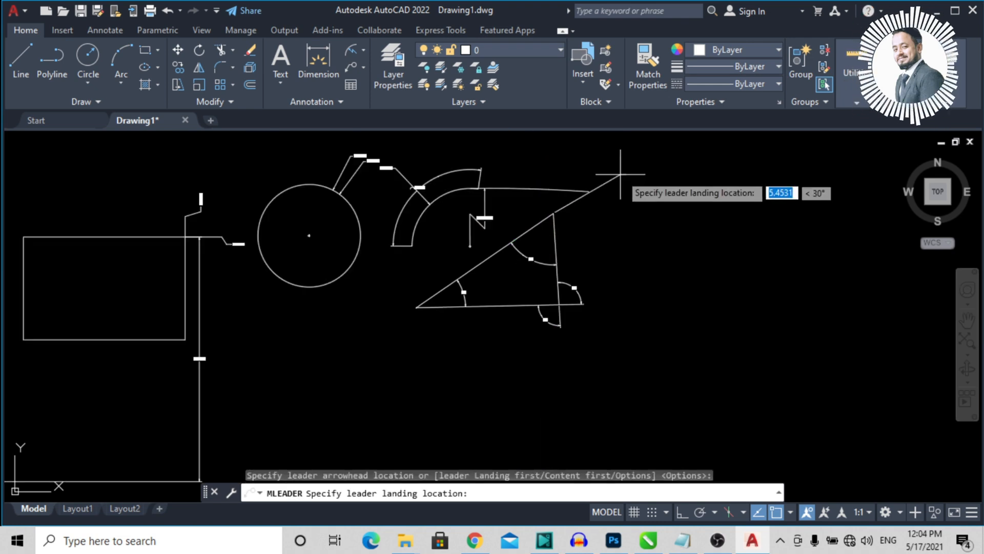
{"action": "left_click", "coordinate": [628, 171]}
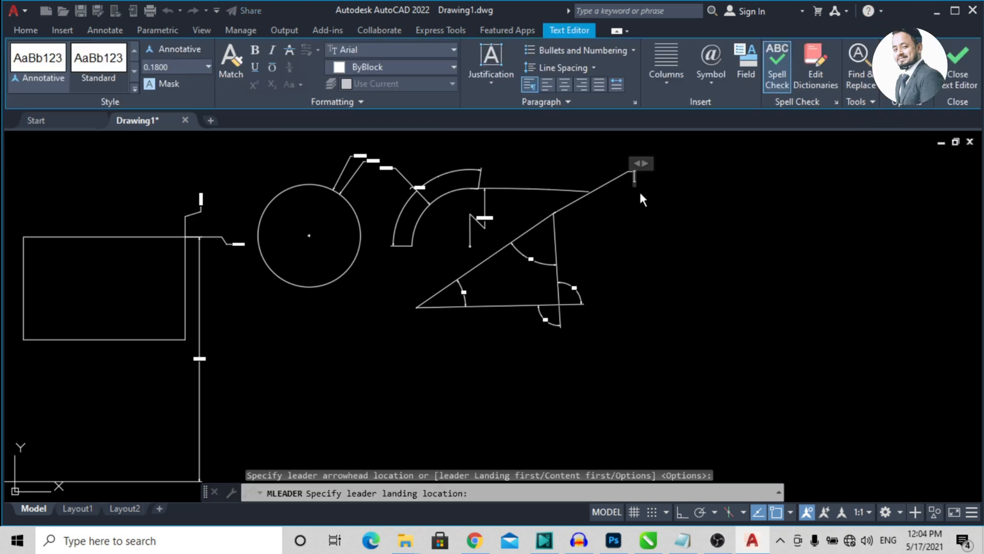
Enter "JOIning point" as the multileader's text and finish the annotation
{"action": "key", "text": "shift"}
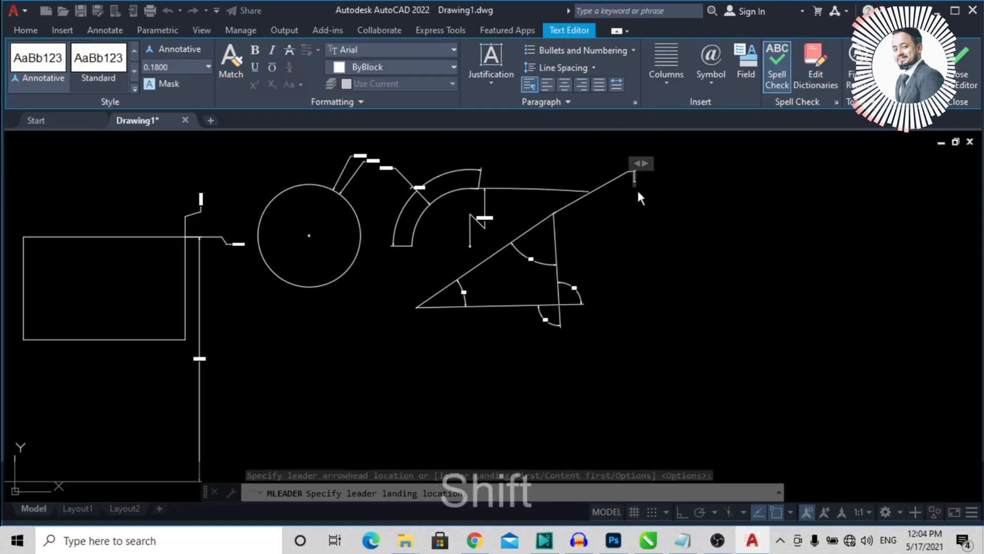
{"action": "type", "text": "JOIning "}
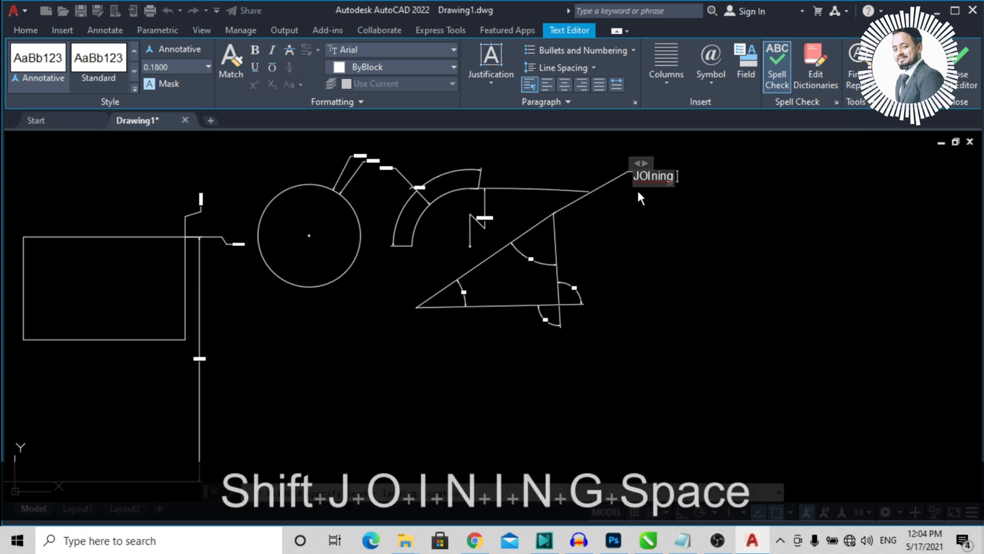
{"action": "type", "text": "point"}
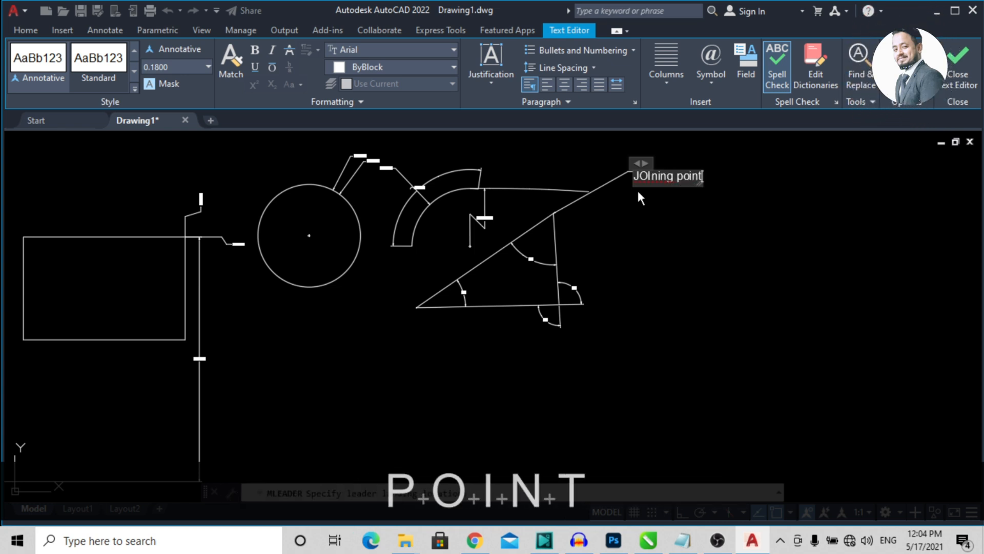
{"action": "left_click", "coordinate": [840, 270]}
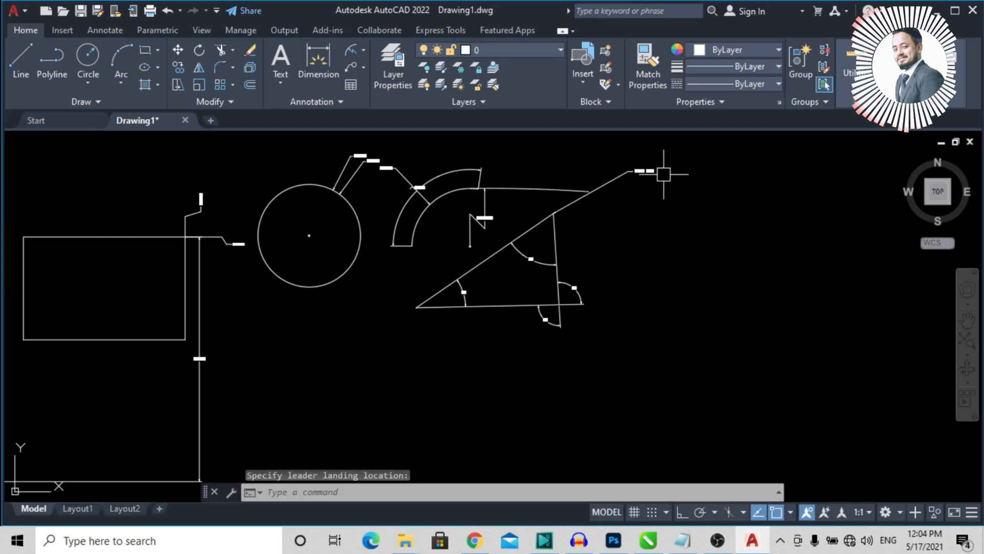
Examine the new multileader's text and its arrowhead at the triangle's top vertex
{"action": "scroll", "coordinate": [663, 171], "scroll_direction": "up", "scroll_amount": 4}
{"action": "scroll", "coordinate": [552, 165], "scroll_direction": "up", "scroll_amount": 4}
{"action": "scroll", "coordinate": [557, 166], "scroll_direction": "down", "scroll_amount": 4}
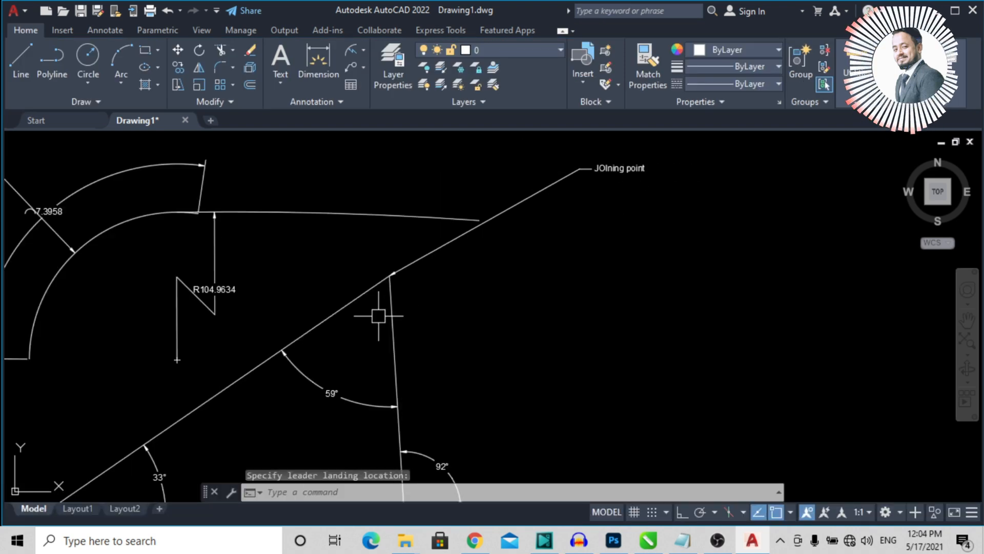
{"action": "scroll", "coordinate": [400, 268], "scroll_direction": "up", "scroll_amount": 4}
{"action": "scroll", "coordinate": [370, 268], "scroll_direction": "down", "scroll_amount": 2}
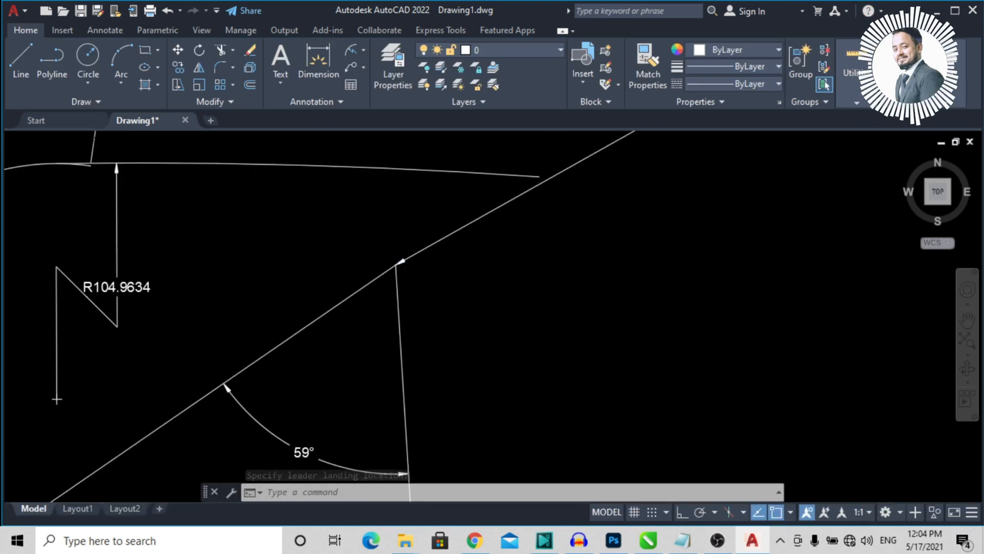
{"action": "scroll", "coordinate": [488, 247], "scroll_direction": "down", "scroll_amount": 5}
{"action": "scroll", "coordinate": [463, 240], "scroll_direction": "up", "scroll_amount": 4}
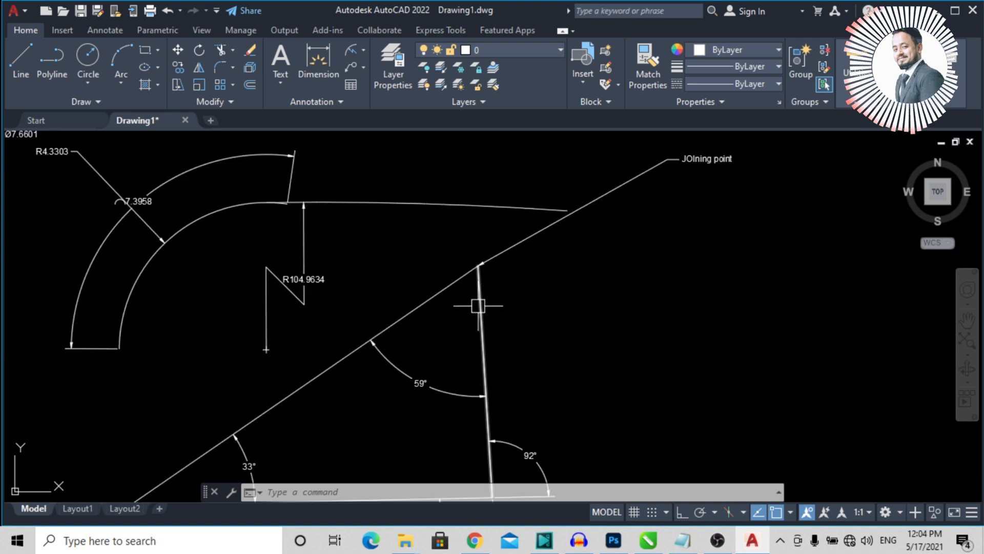
{"action": "mouse_move", "coordinate": [478, 304]}
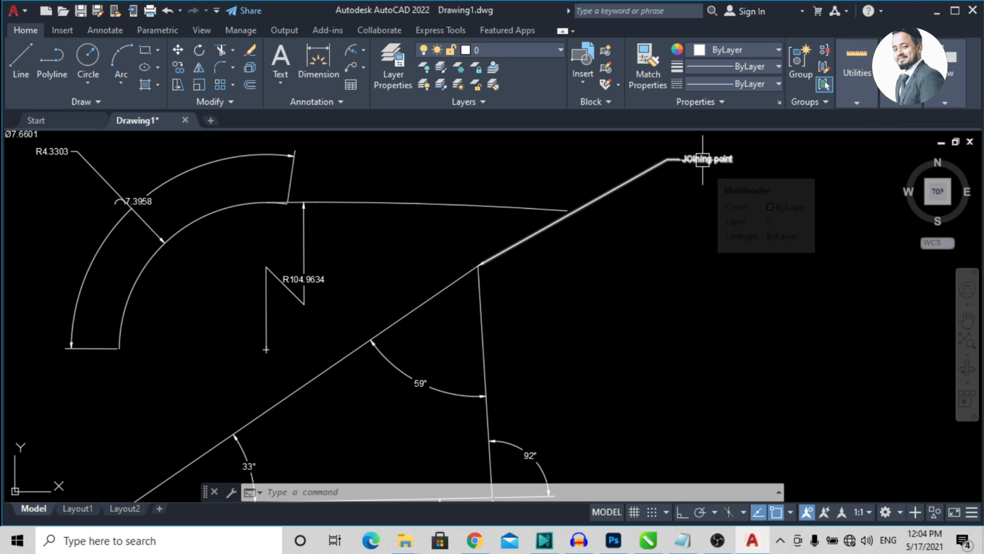
Set the height of the multileader's "JOIning point" text to 0.5
{"action": "left_click", "coordinate": [682, 156]}
{"action": "double_click", "coordinate": [710, 159]}
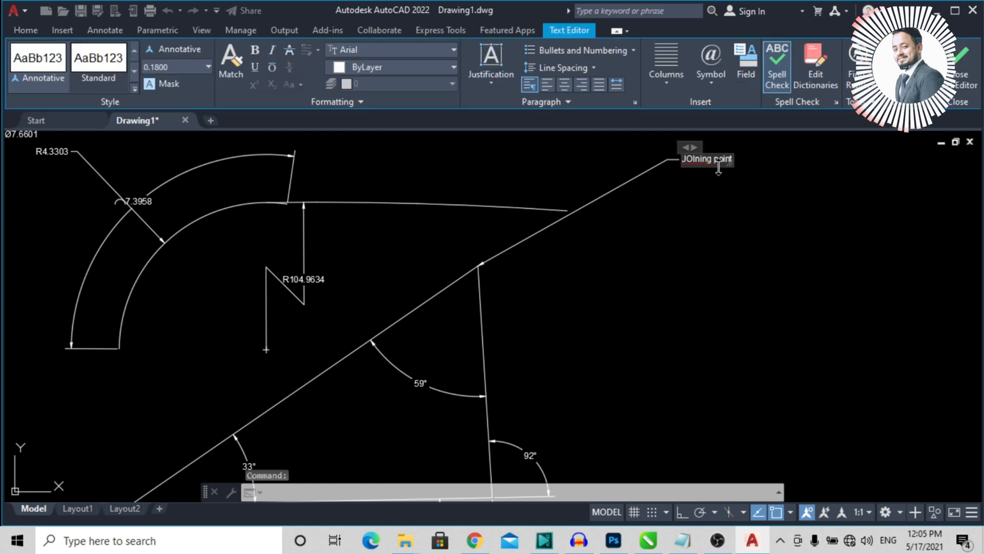
{"action": "left_click", "coordinate": [684, 160]}
{"action": "key", "text": "BackSpace"}
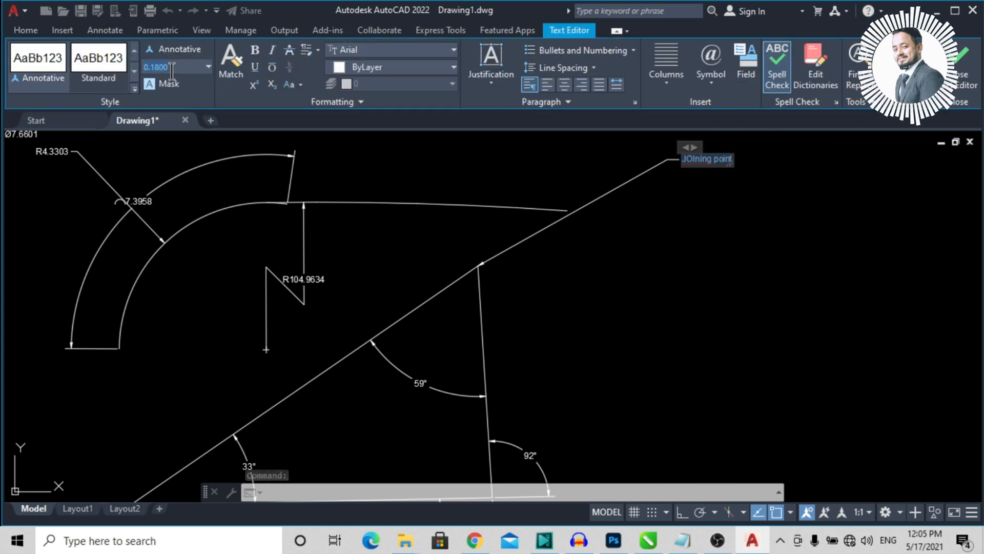
{"action": "type", "text": ".5"}
{"action": "key", "text": "Return"}
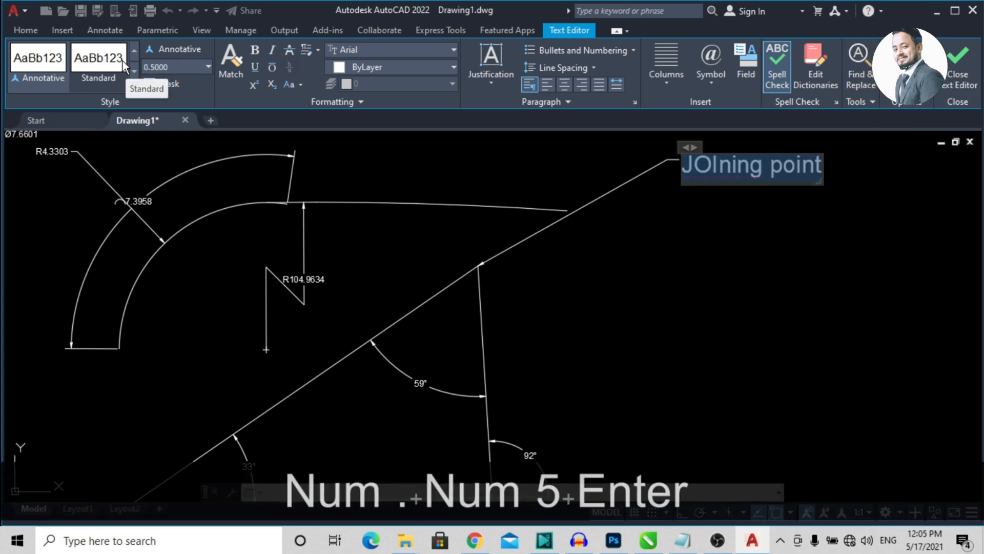
{"action": "left_click", "coordinate": [795, 227]}
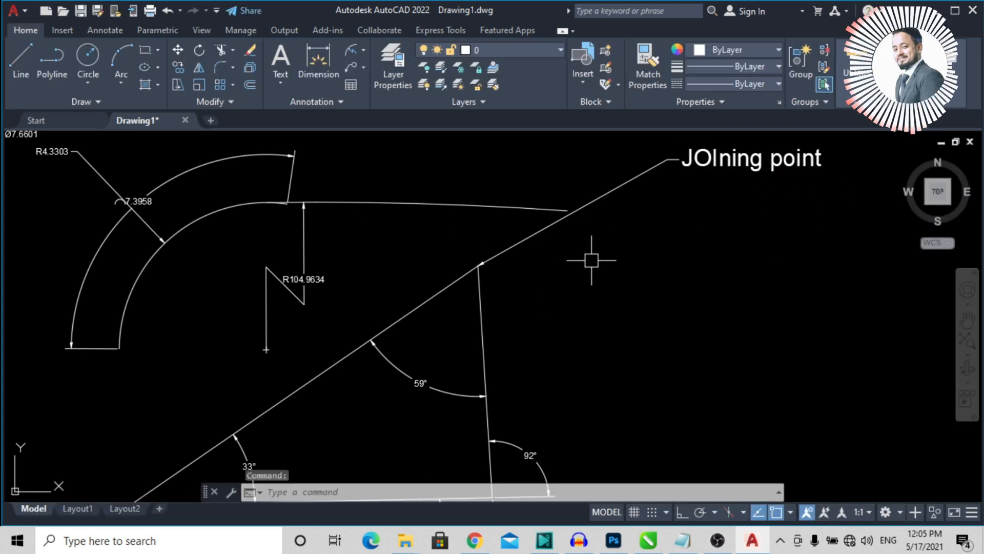
Add six more leaders to the "JOIning point" multileader, radiating in different directions from both ends of its text
{"action": "middle_click_drag", "start_coordinate": [622, 255], "coordinate": [553, 303]}
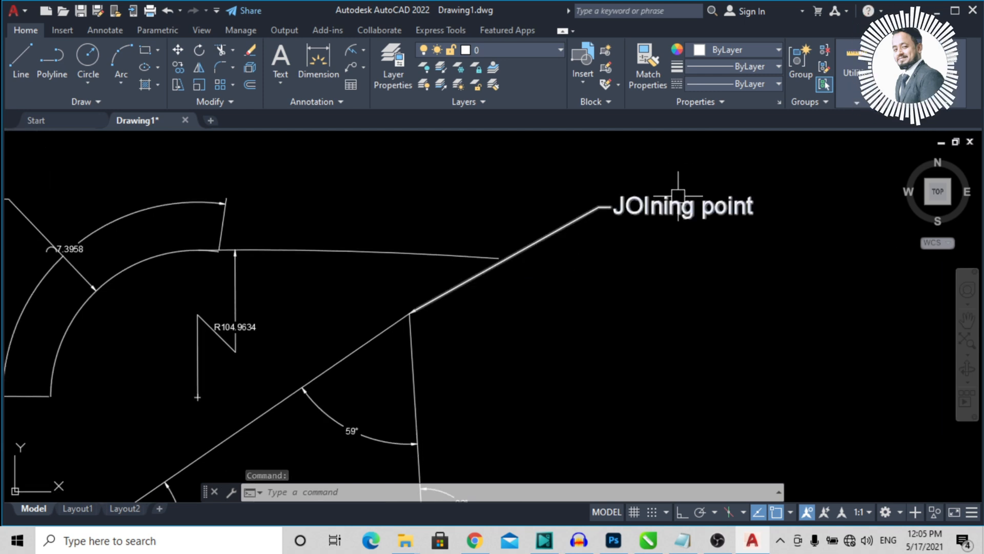
{"action": "scroll", "coordinate": [595, 151], "scroll_direction": "down", "scroll_amount": 2}
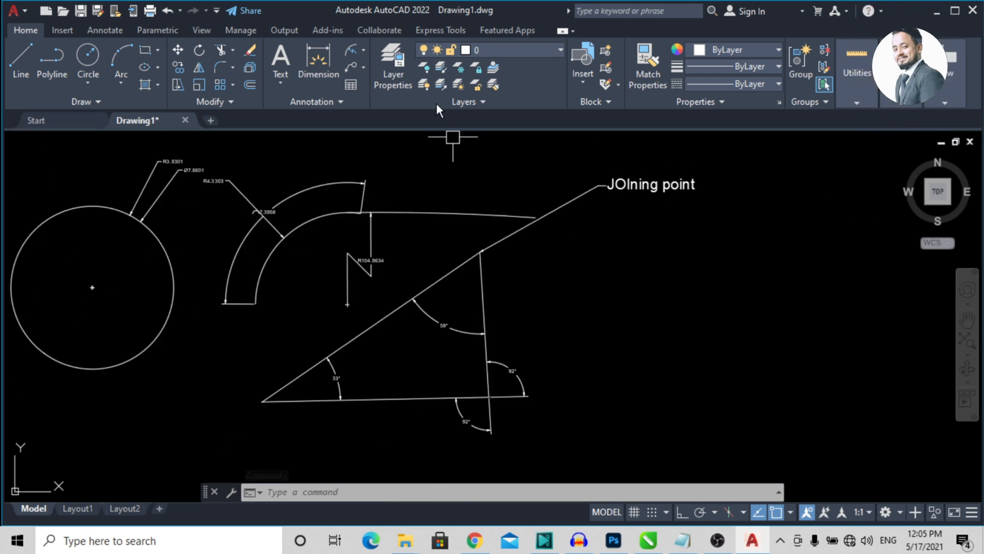
{"action": "left_click", "coordinate": [365, 64]}
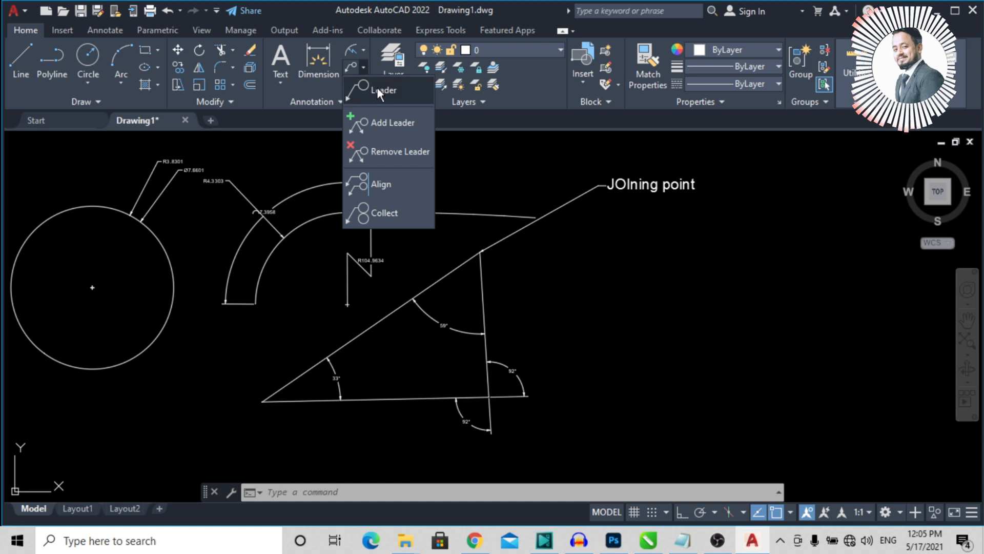
{"action": "left_click", "coordinate": [398, 122]}
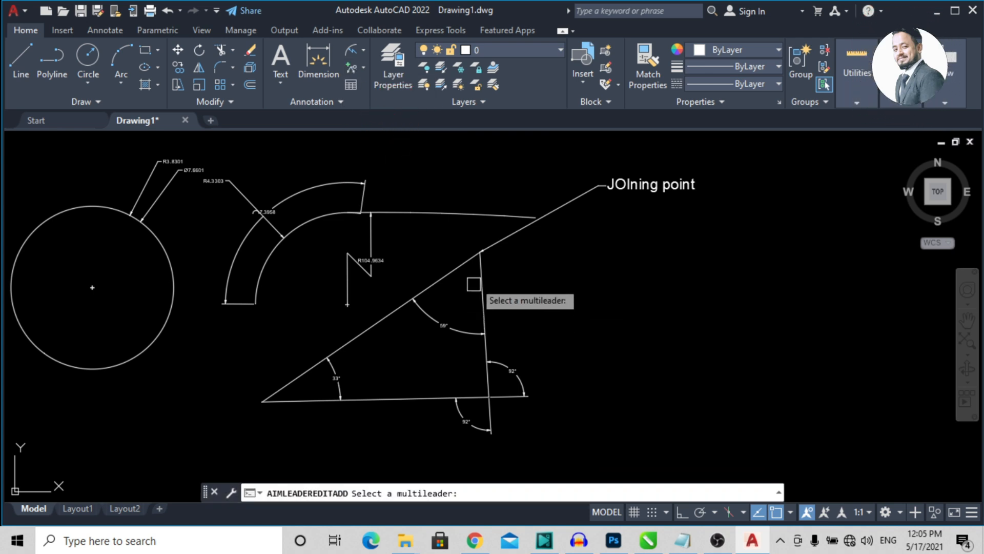
{"action": "left_click", "coordinate": [488, 250]}
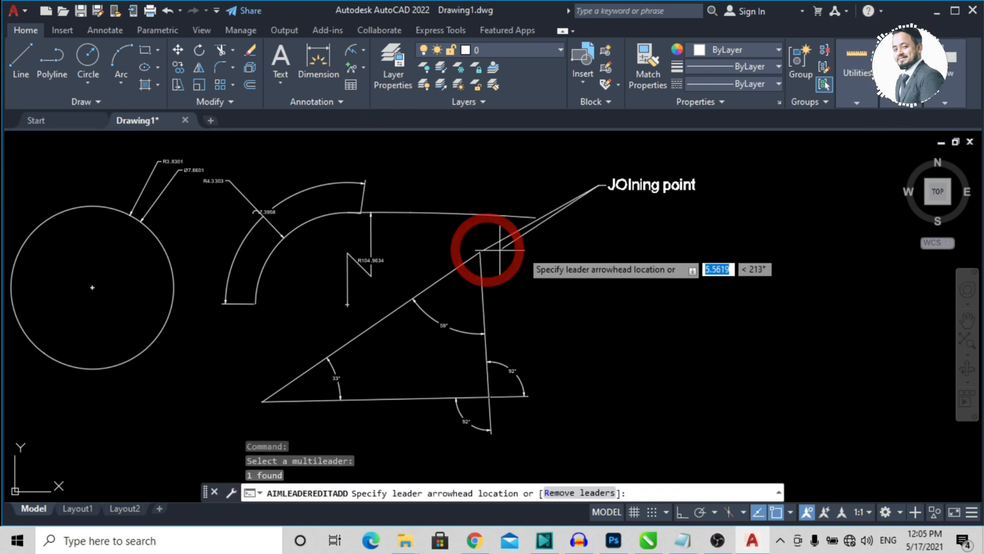
{"action": "left_click", "coordinate": [610, 275]}
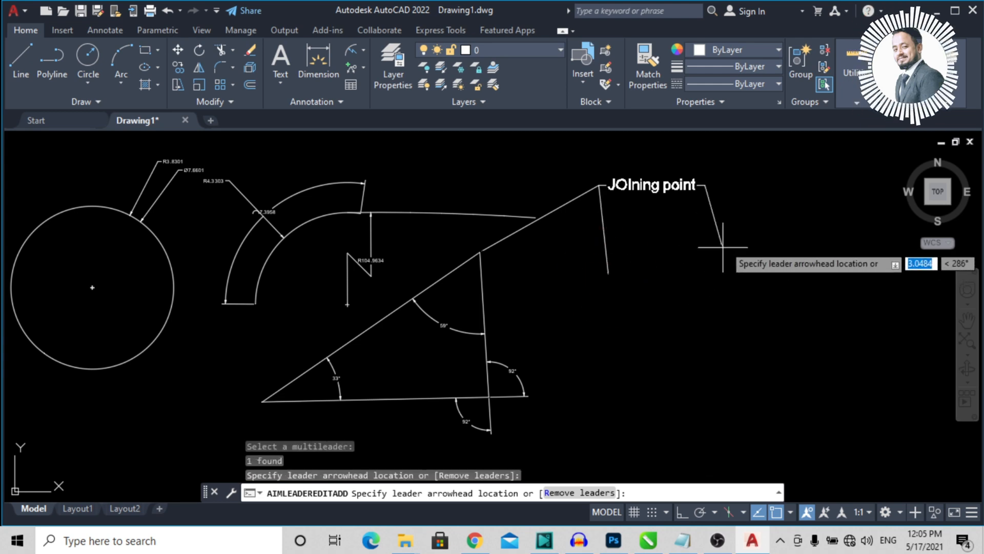
{"action": "left_click", "coordinate": [734, 281]}
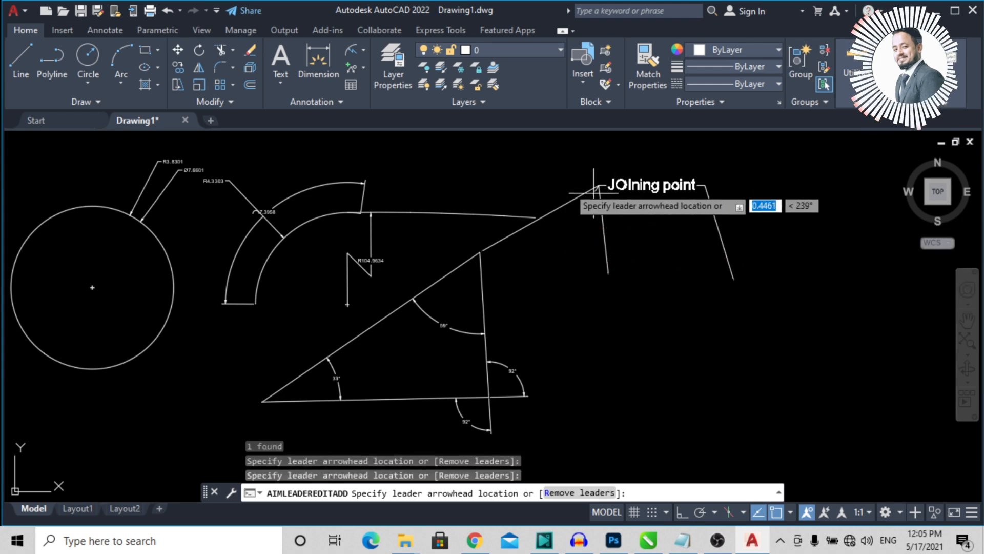
{"action": "left_click", "coordinate": [501, 149]}
{"action": "scroll", "coordinate": [492, 336], "scroll_direction": "down", "scroll_amount": 2}
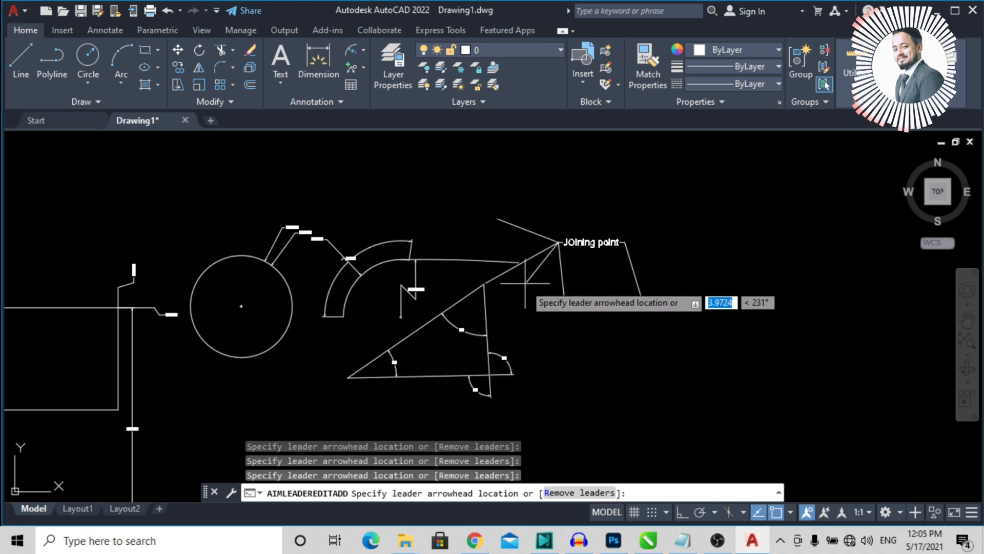
{"action": "left_click", "coordinate": [577, 180]}
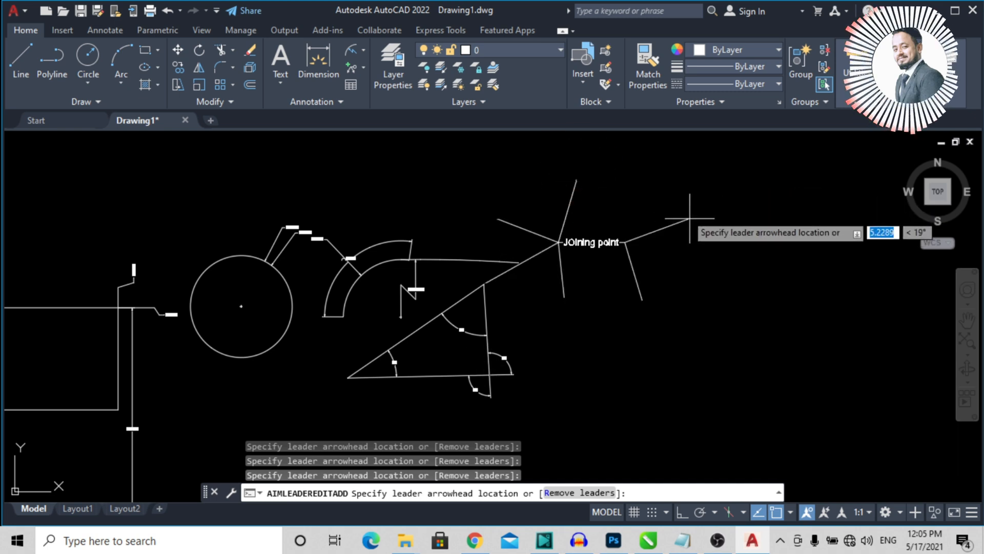
{"action": "left_click", "coordinate": [681, 194]}
{"action": "left_click", "coordinate": [732, 250]}
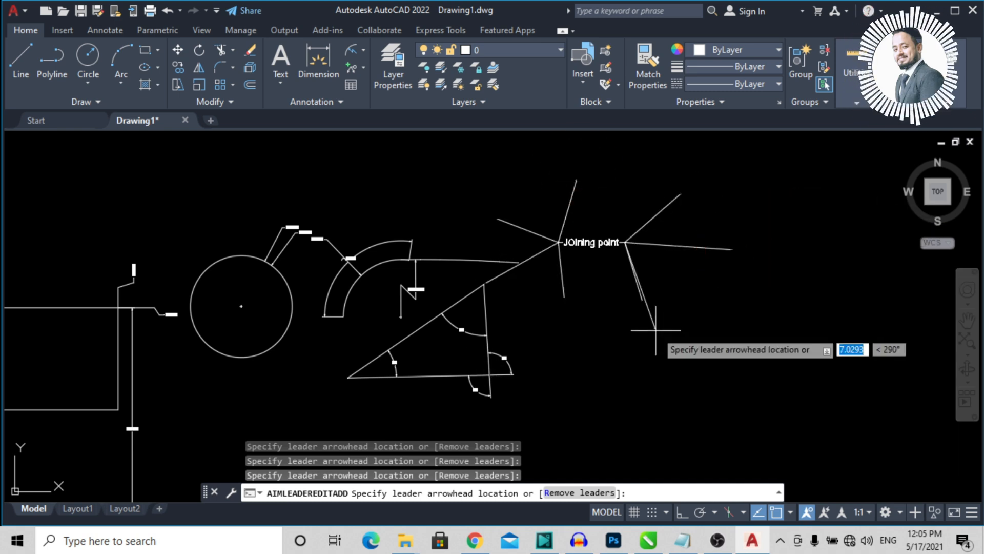
{"action": "key", "text": "Escape"}
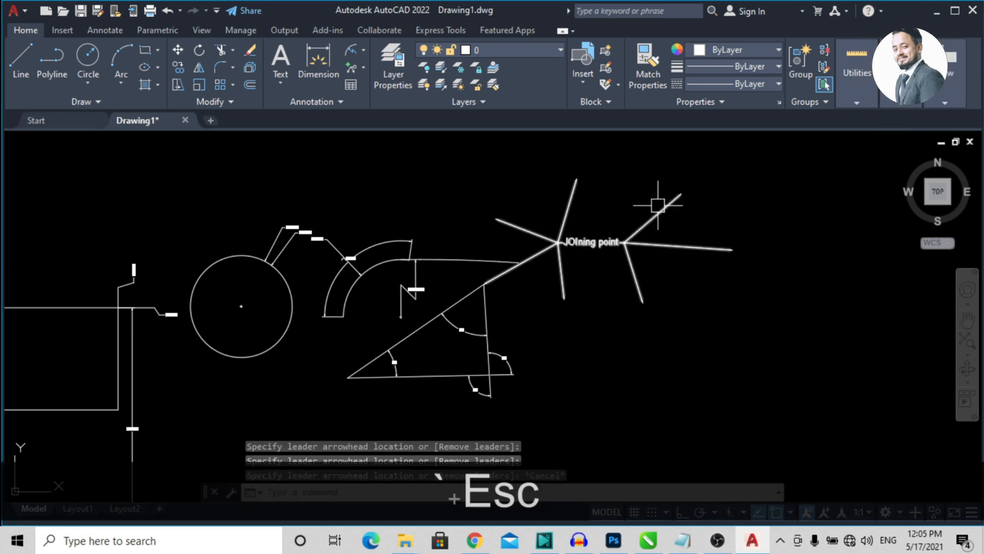
Review the extra leaders around the "JOIning point" text, and undo their addition so only the original leader is left
{"action": "scroll", "coordinate": [662, 202], "scroll_direction": "up", "scroll_amount": 4}
{"action": "middle_click_drag", "start_coordinate": [641, 240], "coordinate": [637, 217]}
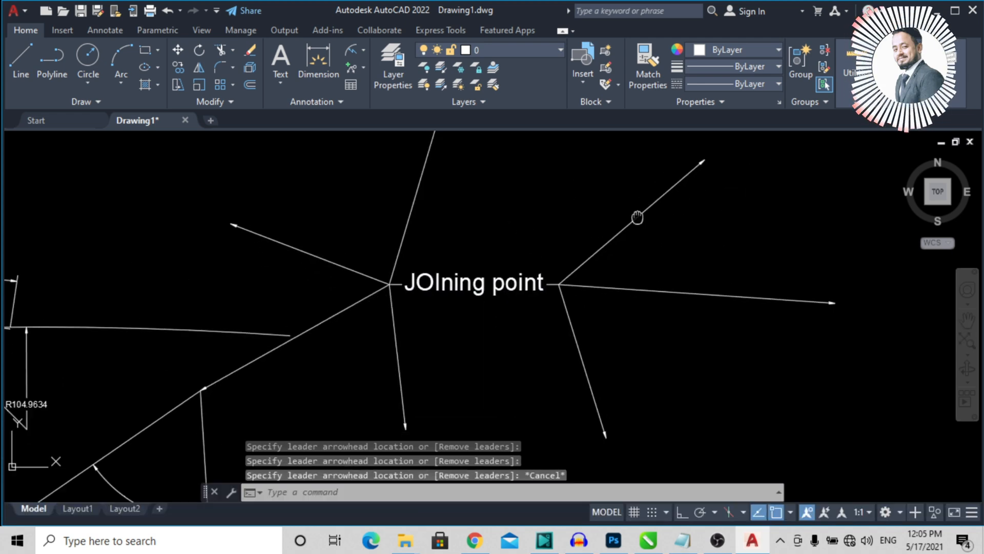
{"action": "scroll", "coordinate": [480, 277], "scroll_direction": "down", "scroll_amount": 2}
{"action": "middle_click_drag", "start_coordinate": [395, 347], "coordinate": [418, 351]}
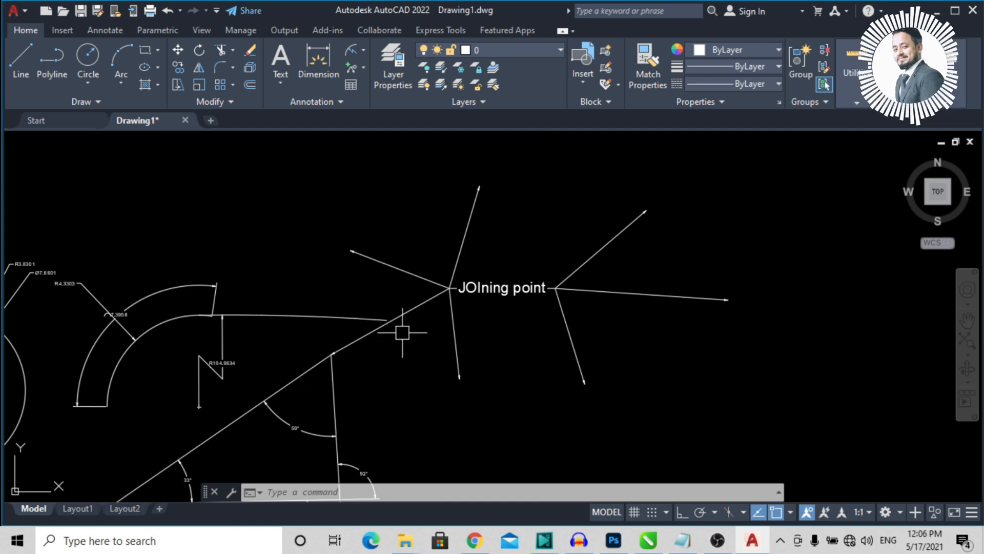
{"action": "scroll", "coordinate": [419, 231], "scroll_direction": "down", "scroll_amount": 3}
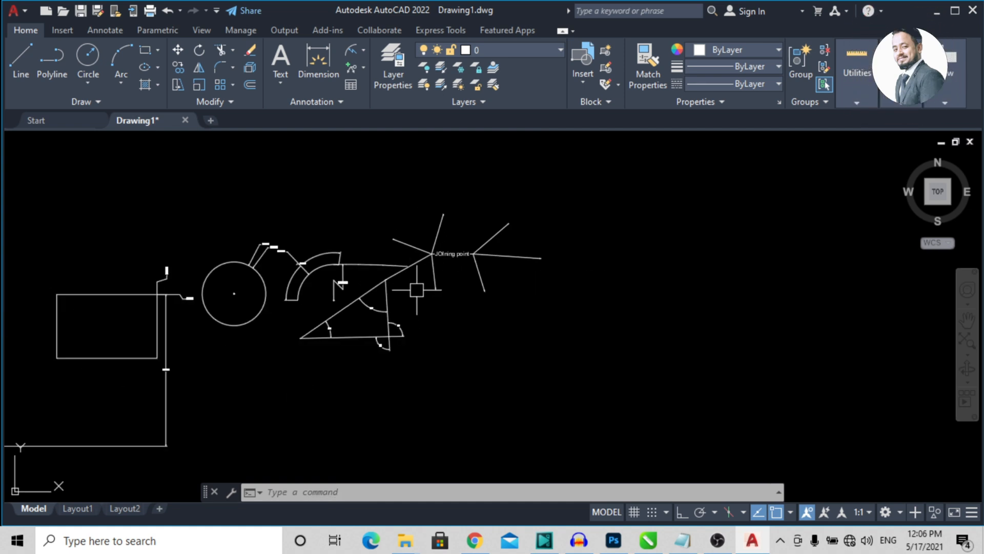
{"action": "scroll", "coordinate": [417, 290], "scroll_direction": "up", "scroll_amount": 3}
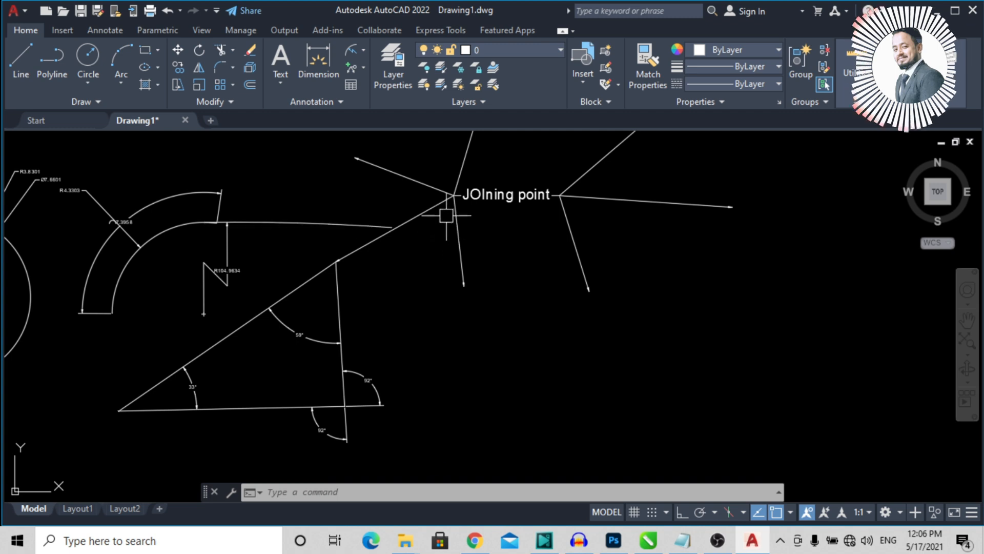
{"action": "key", "text": "ctrl+z"}
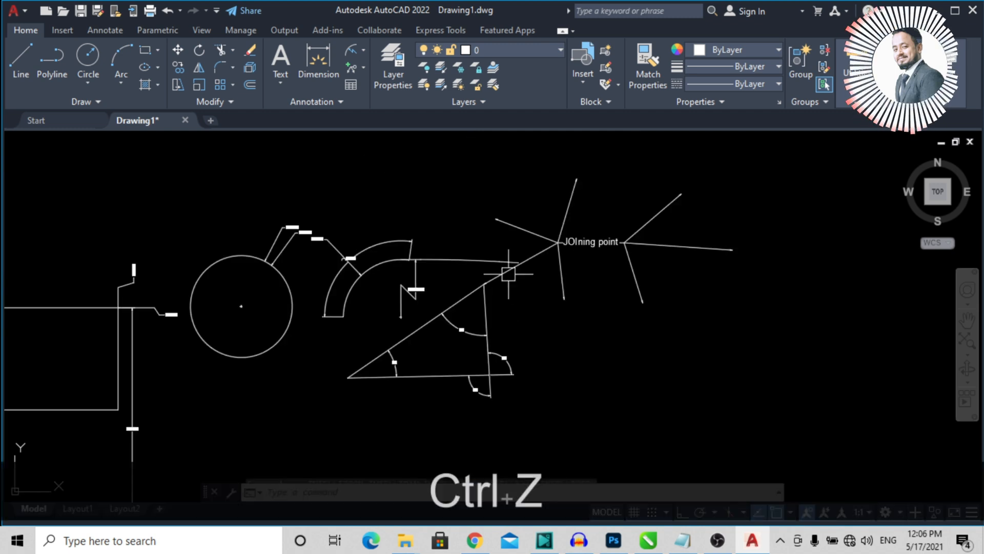
{"action": "key", "text": "ctrl+z"}
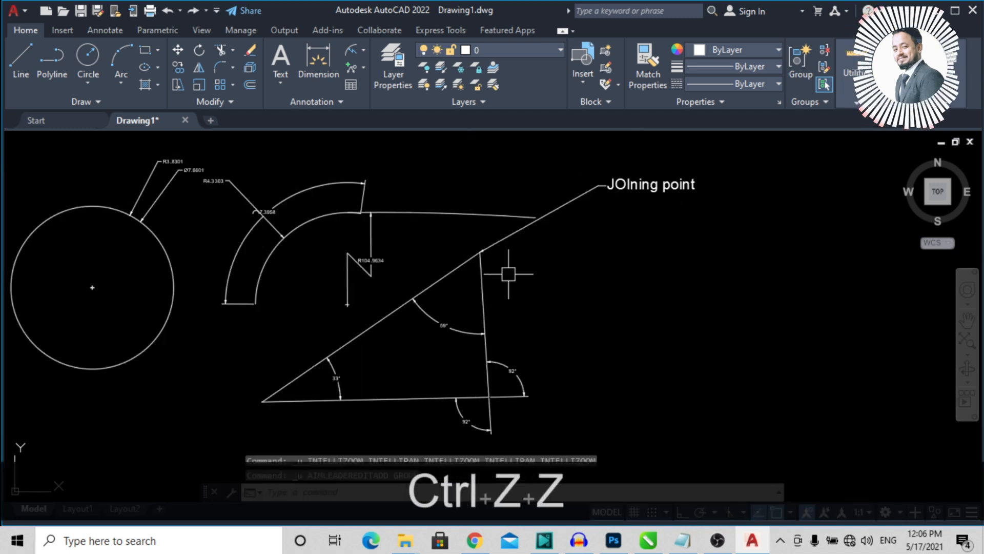
Add two leaders to the "JOIning point" multileader, ending at the triangle's lower-right and lower-left vertices
{"action": "left_click", "coordinate": [356, 67]}
{"action": "left_click", "coordinate": [534, 224]}
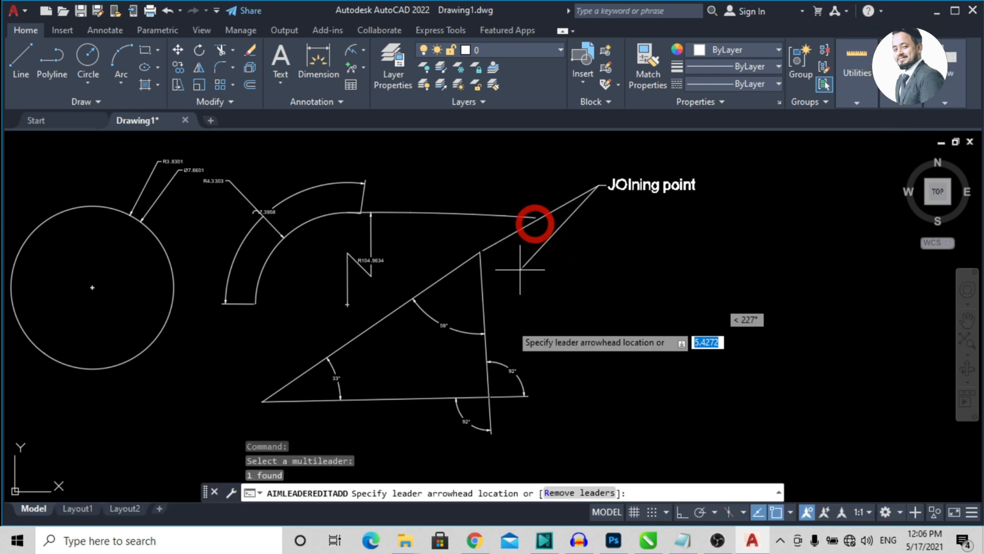
{"action": "left_click", "coordinate": [488, 396]}
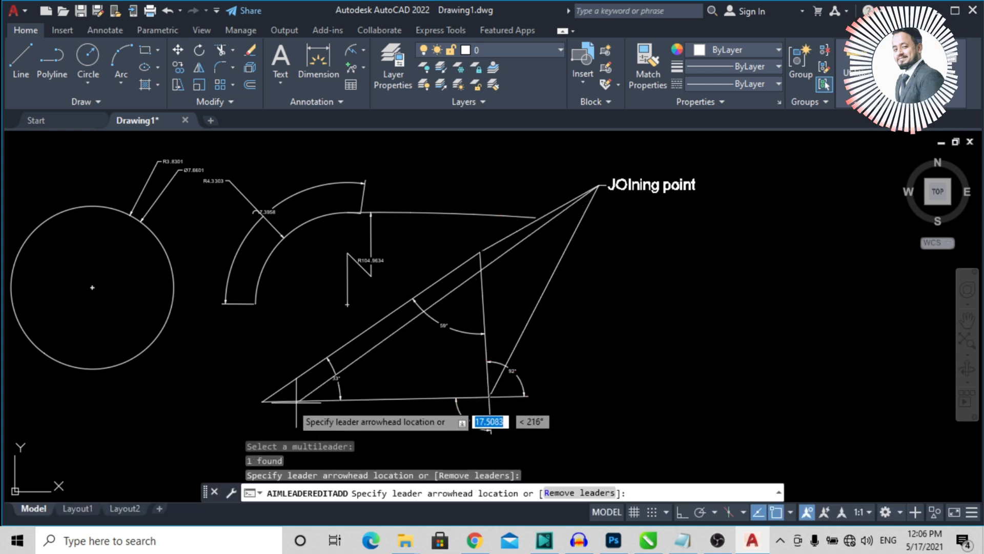
{"action": "left_click", "coordinate": [263, 401]}
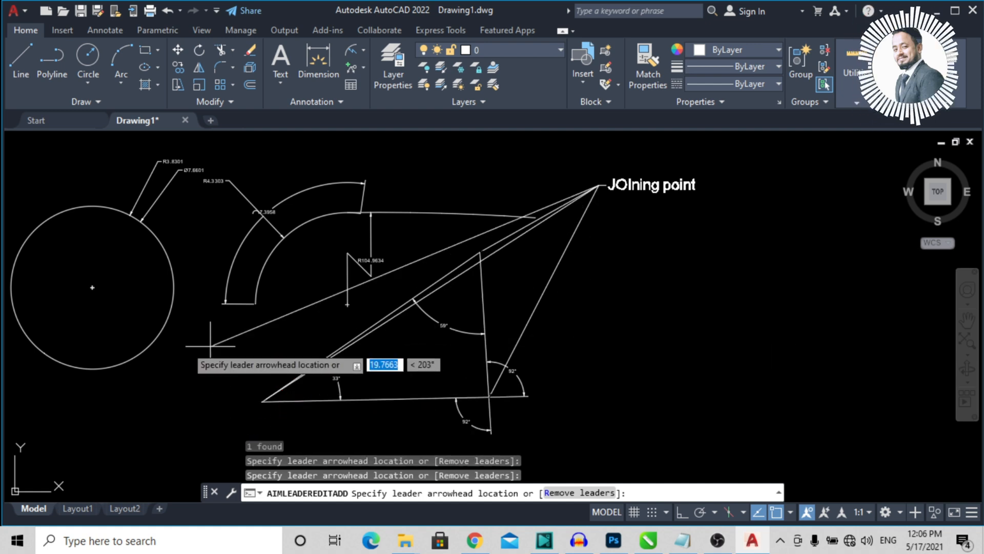
{"action": "scroll", "coordinate": [494, 405], "scroll_direction": "up", "scroll_amount": 8}
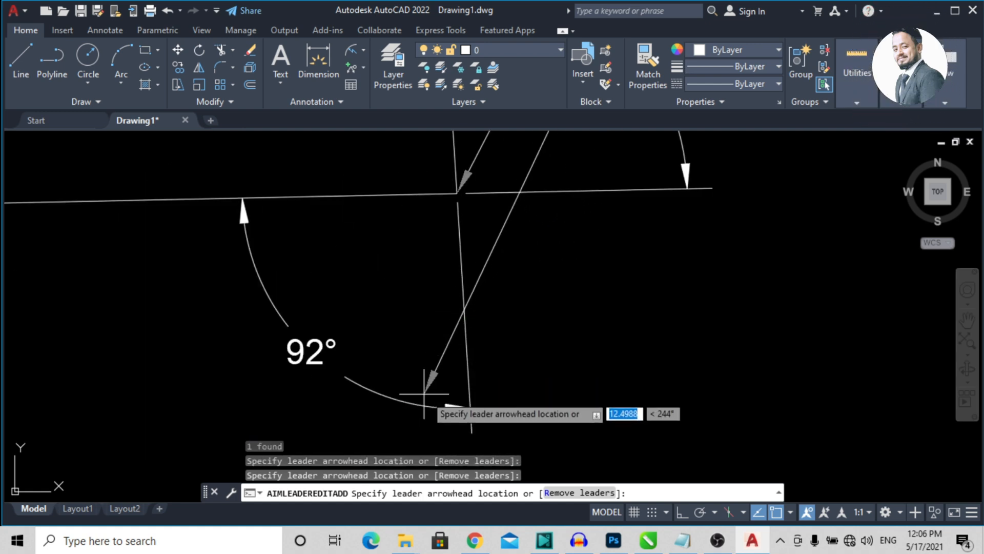
{"action": "scroll", "coordinate": [424, 394], "scroll_direction": "down", "scroll_amount": 8}
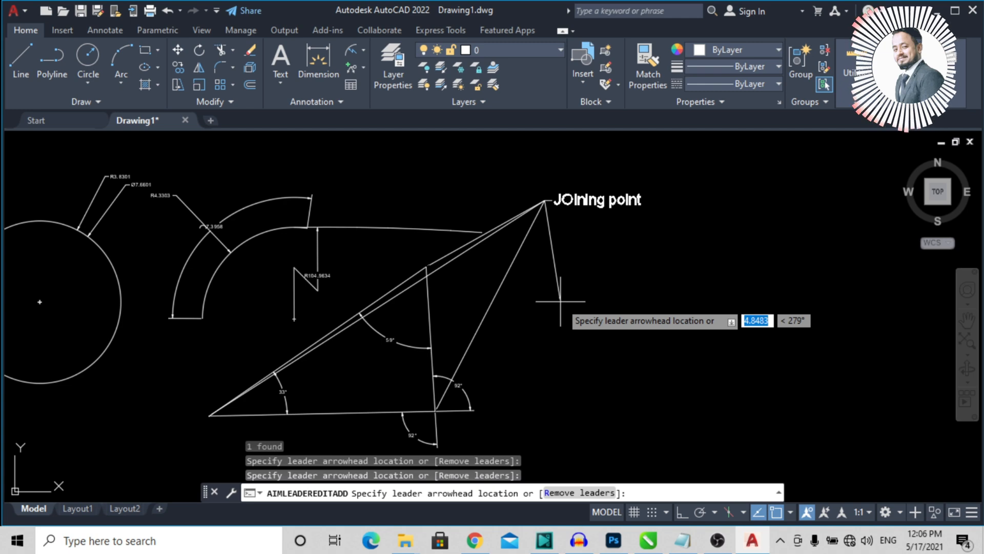
{"action": "key", "text": "Escape"}
Examine the arrowheads of the added leaders at the triangle's two lower vertices and the multileader as a whole
{"action": "scroll", "coordinate": [439, 263], "scroll_direction": "up", "scroll_amount": 4}
{"action": "scroll", "coordinate": [433, 259], "scroll_direction": "down", "scroll_amount": 4}
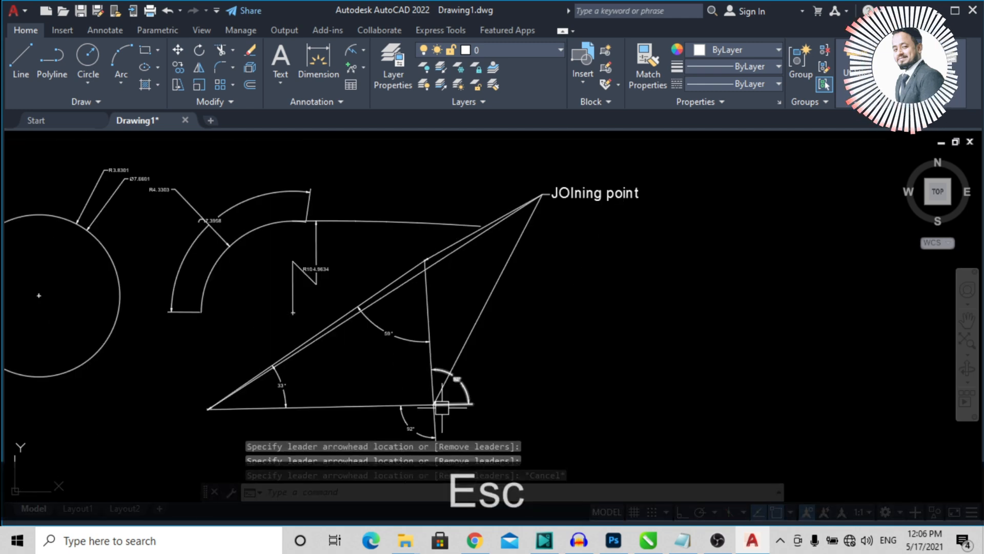
{"action": "scroll", "coordinate": [442, 407], "scroll_direction": "up", "scroll_amount": 6}
{"action": "scroll", "coordinate": [403, 377], "scroll_direction": "down", "scroll_amount": 4}
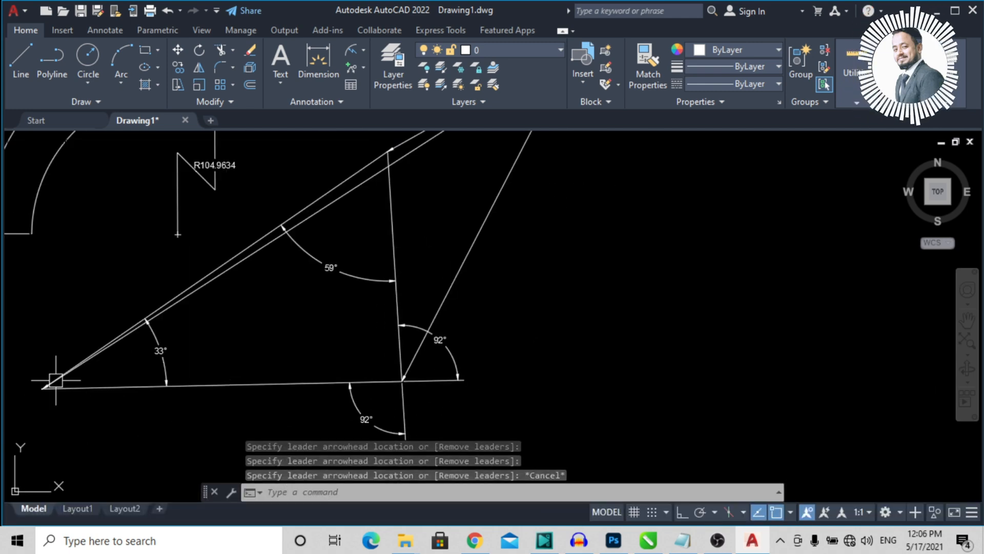
{"action": "scroll", "coordinate": [56, 381], "scroll_direction": "up", "scroll_amount": 2}
{"action": "scroll", "coordinate": [380, 395], "scroll_direction": "down", "scroll_amount": 6}
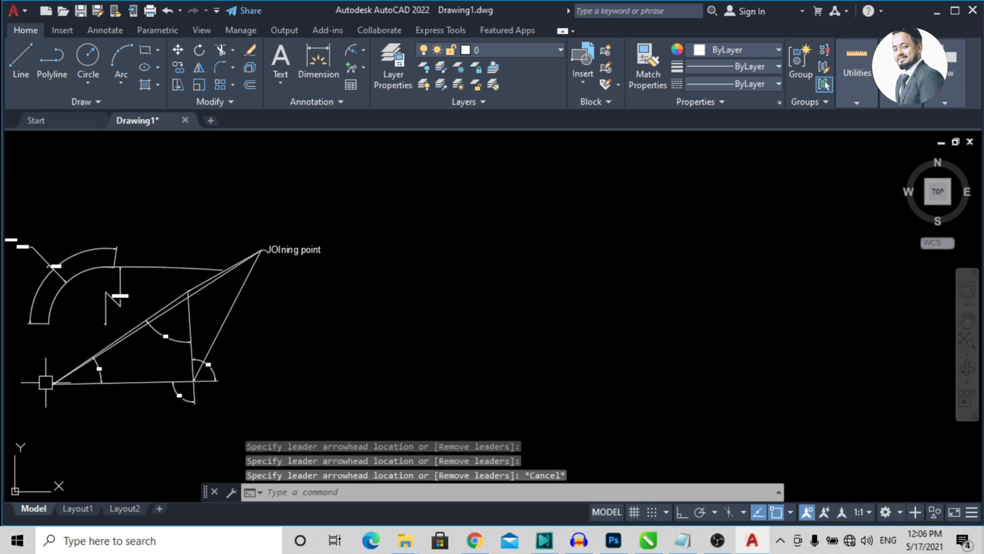
{"action": "middle_click_drag", "start_coordinate": [155, 372], "coordinate": [295, 353]}
{"action": "scroll", "coordinate": [331, 272], "scroll_direction": "up", "scroll_amount": 4}
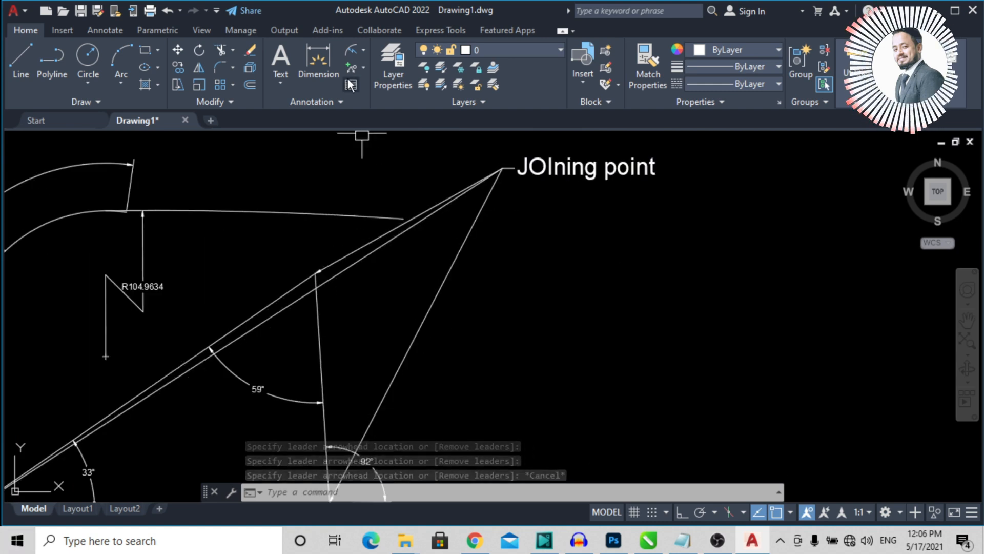
{"action": "left_click", "coordinate": [364, 72]}
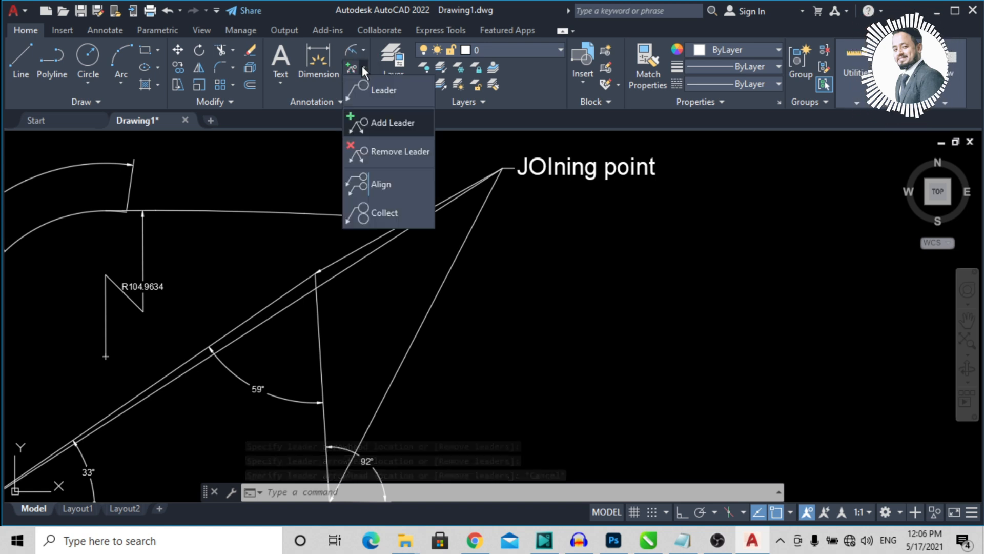
{"action": "left_click", "coordinate": [376, 154]}
{"action": "left_click", "coordinate": [330, 282]}
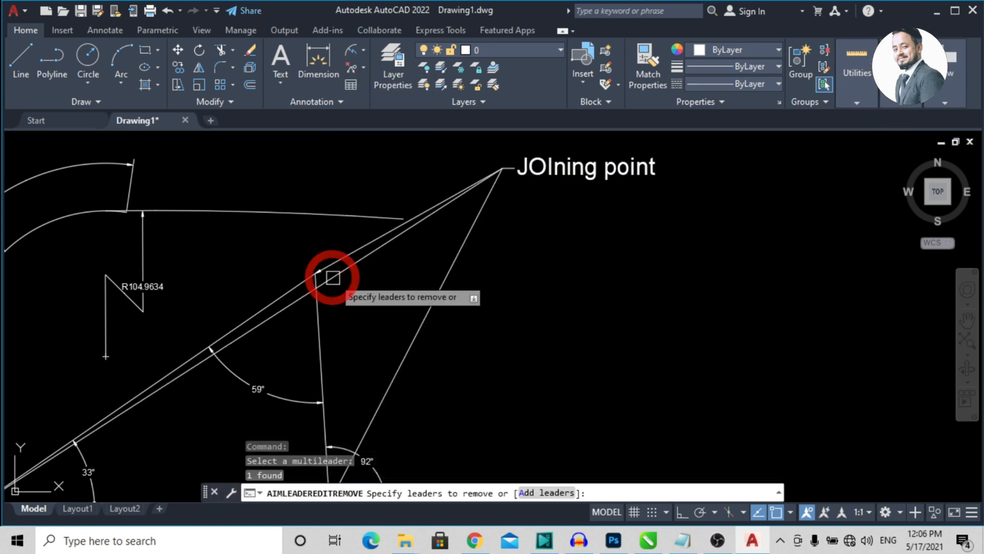
{"action": "key", "text": "Return"}
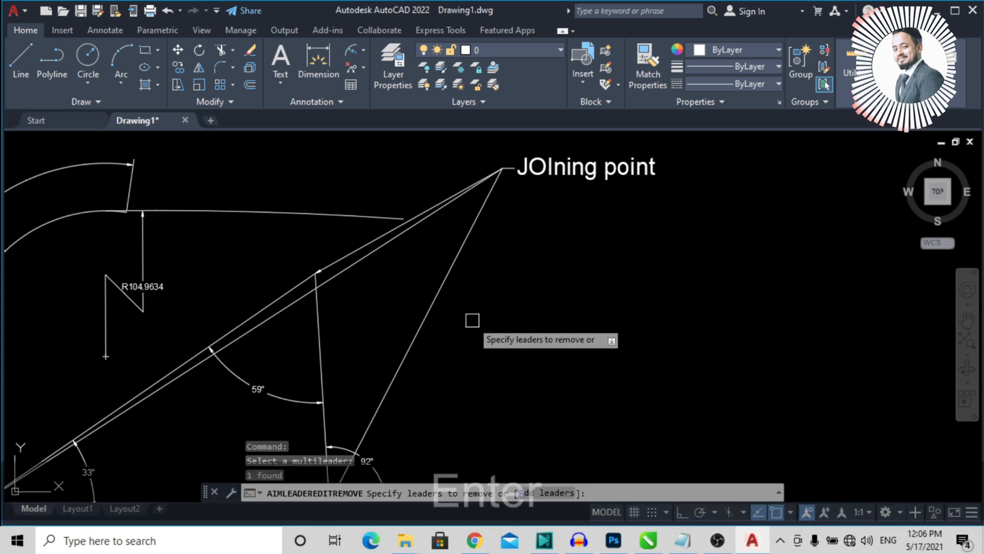
{"action": "left_click", "coordinate": [340, 272]}
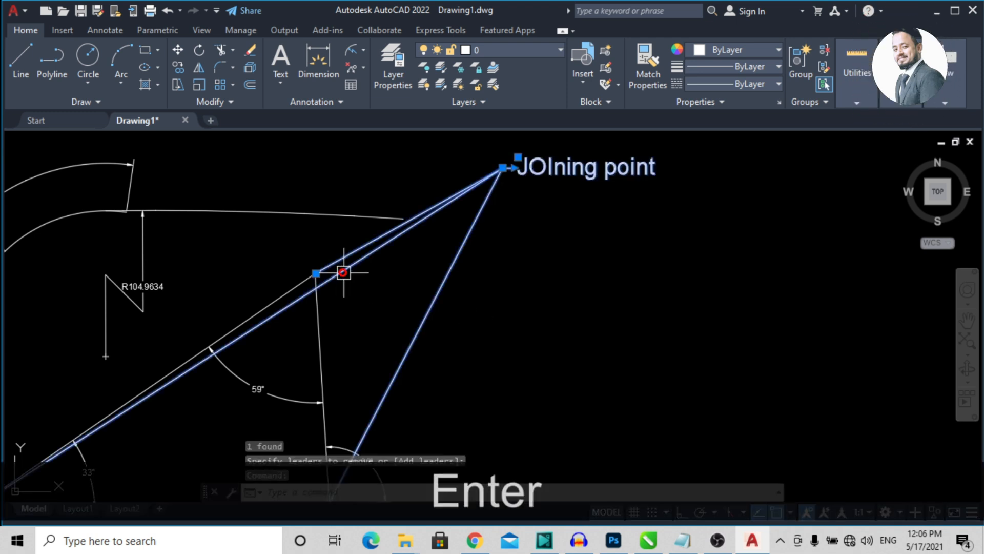
{"action": "left_click", "coordinate": [501, 362]}
{"action": "key", "text": "Escape"}
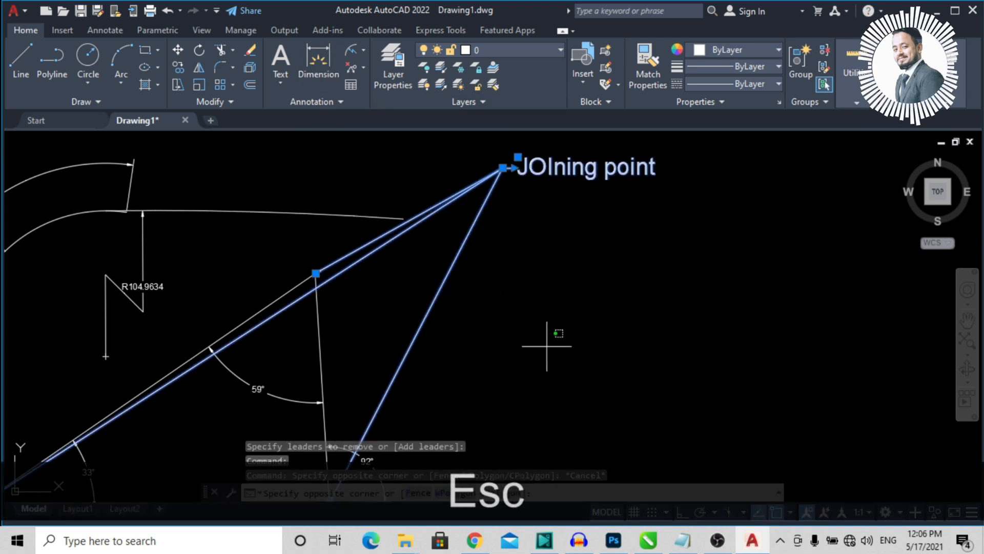
{"action": "key", "text": "Escape"}
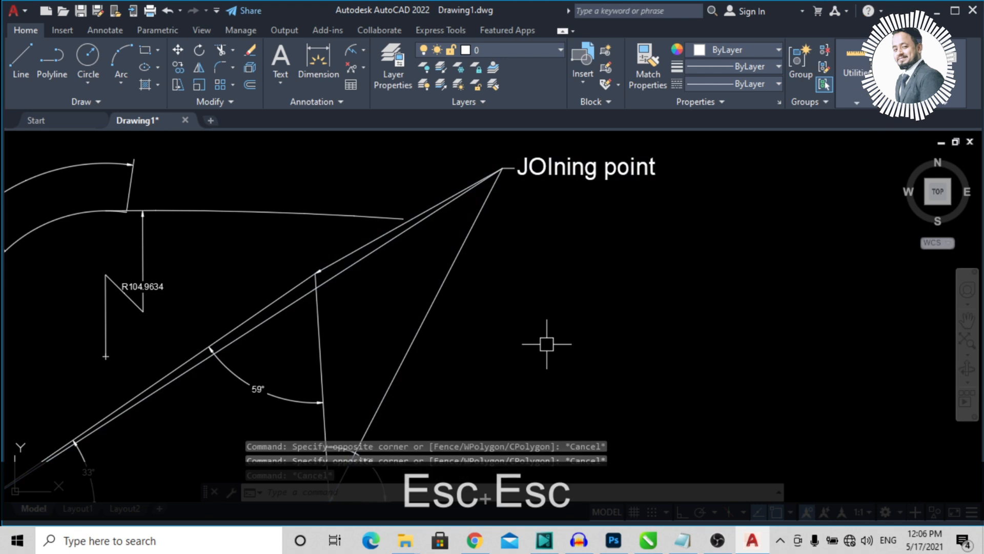
Remove the leader to the triangle's lower-left vertex from the "JOIning point" multileader, and undo that removal
{"action": "left_click", "coordinate": [351, 67]}
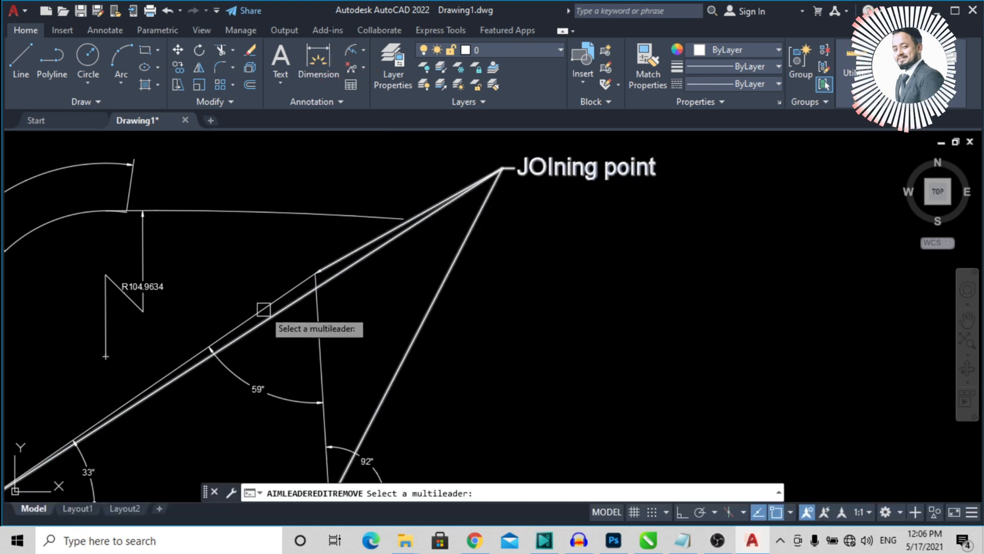
{"action": "left_click", "coordinate": [264, 326]}
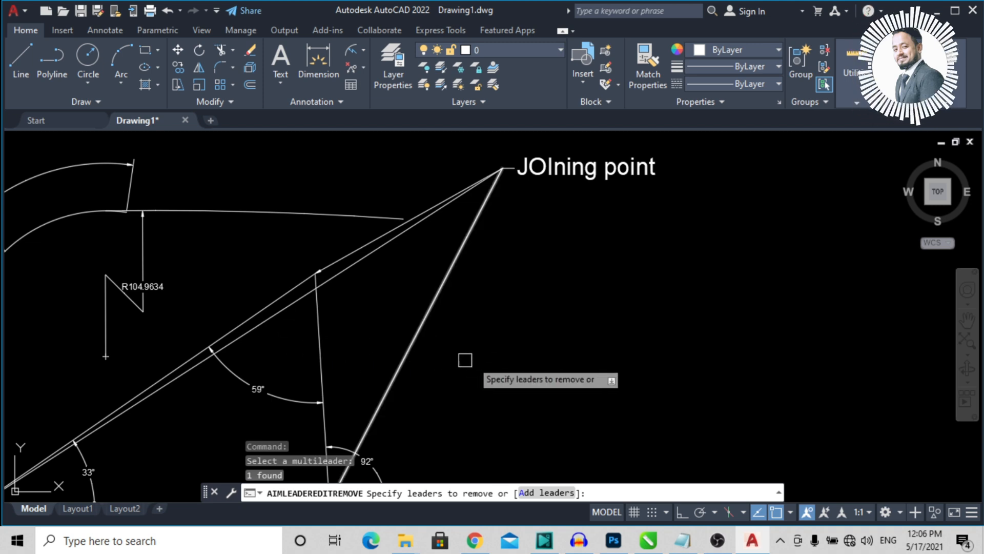
{"action": "left_click", "coordinate": [364, 248]}
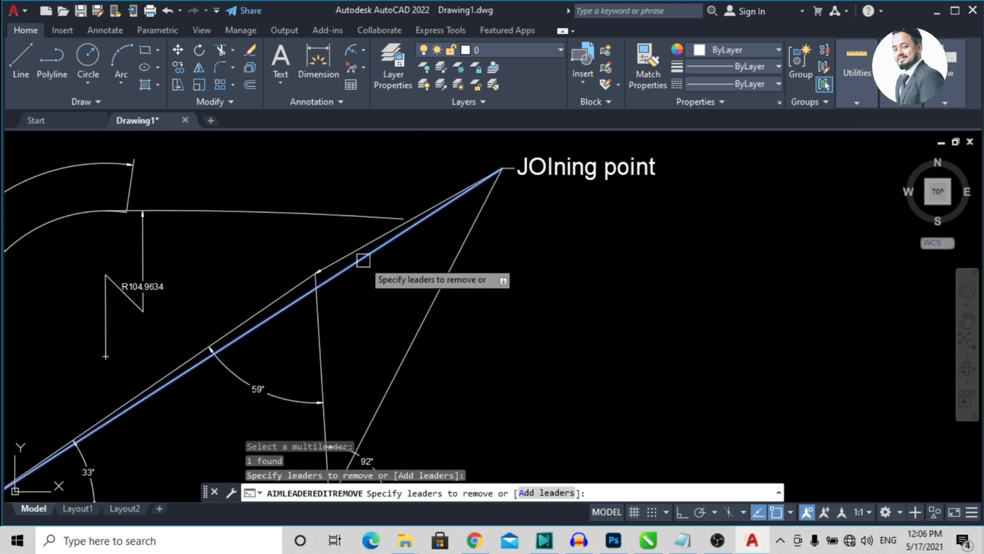
{"action": "key", "text": "Return"}
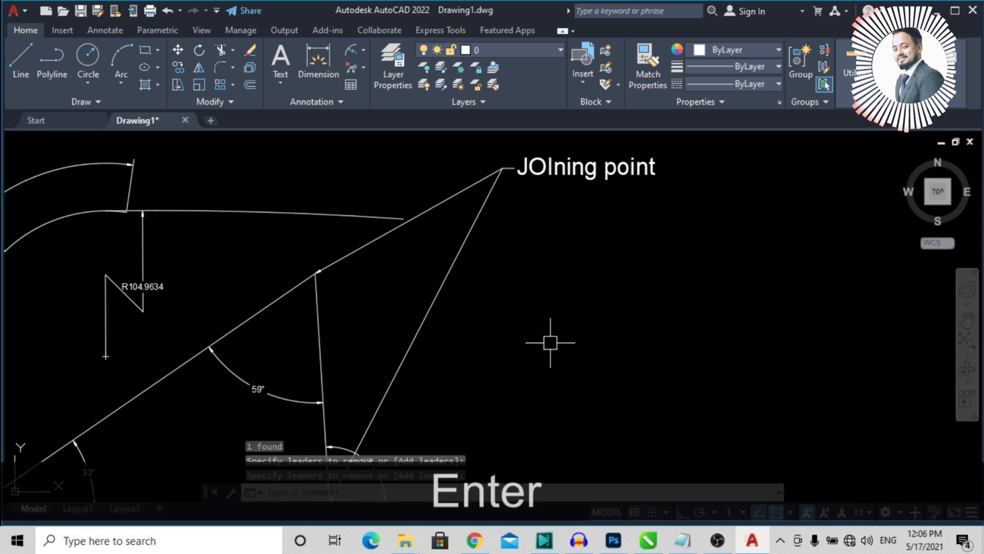
{"action": "scroll", "coordinate": [488, 233], "scroll_direction": "down", "scroll_amount": 2}
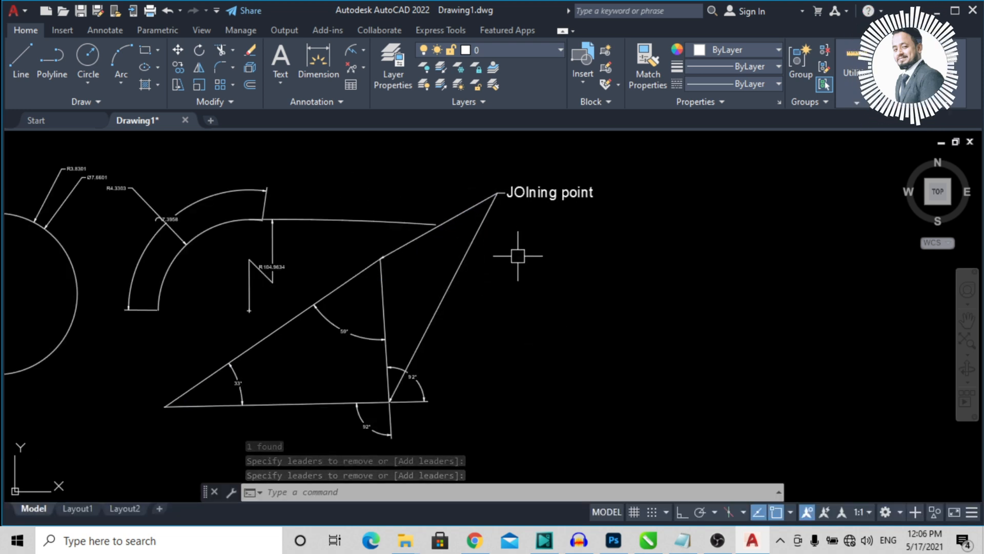
{"action": "key", "text": "ctrl+z"}
{"action": "key", "text": "ctrl+z"}
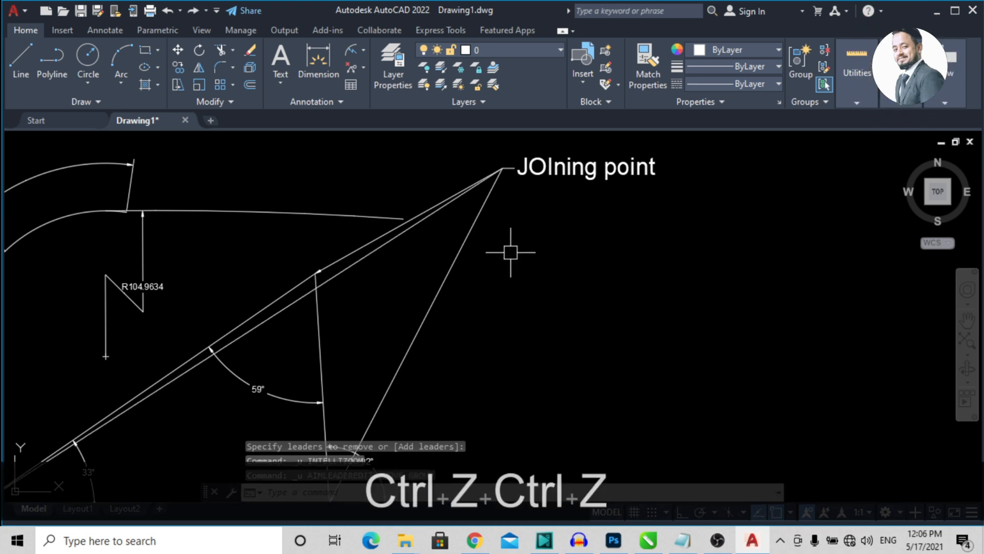
Remove only the leader that runs to the triangle's lower-left vertex from the "JOIning point" multileader
{"action": "left_click", "coordinate": [449, 200]}
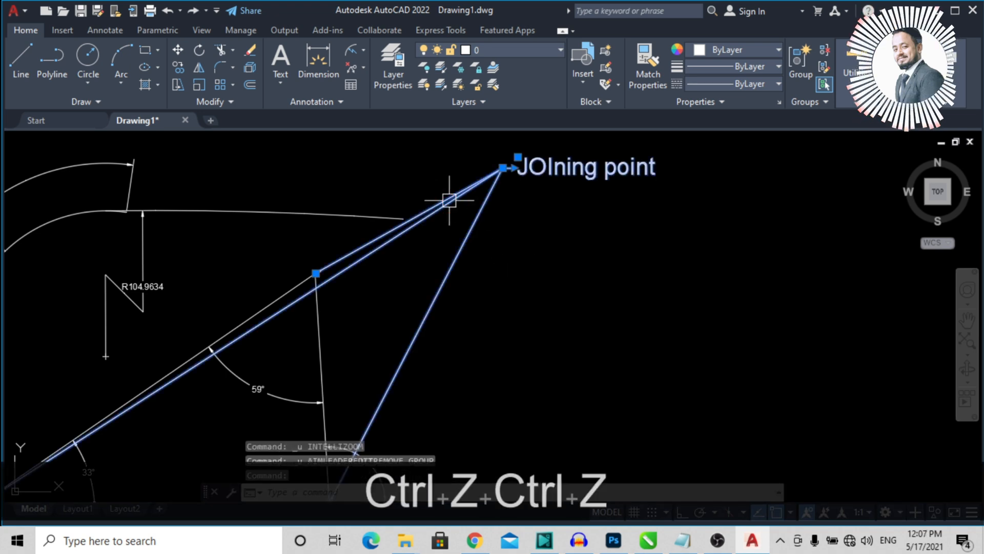
{"action": "left_click", "coordinate": [353, 66]}
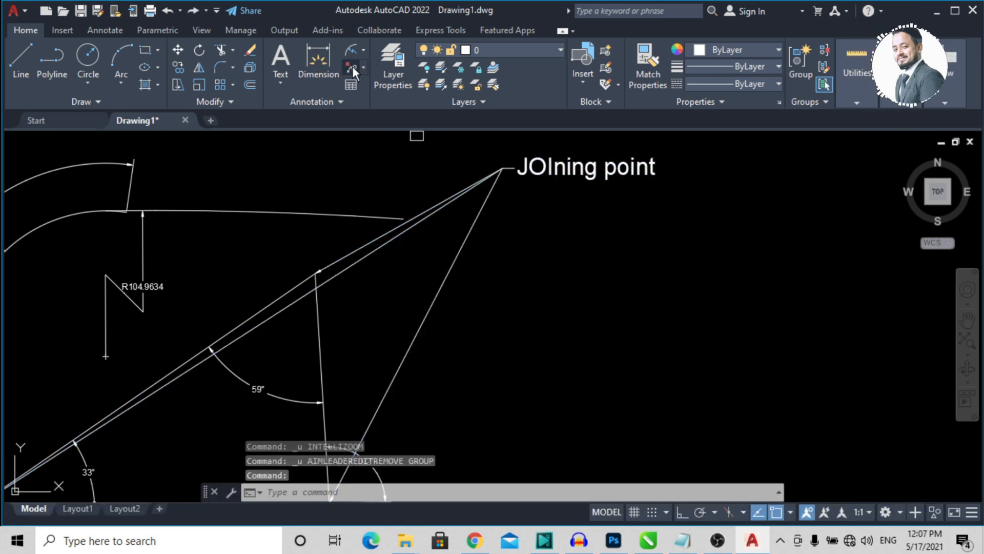
{"action": "left_click", "coordinate": [343, 276]}
{"action": "key", "text": "Return"}
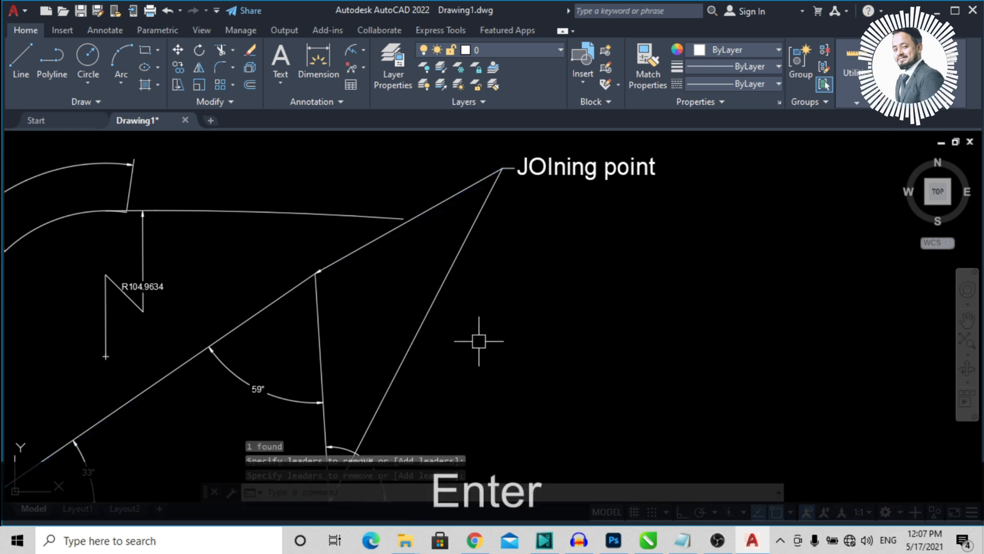
{"action": "scroll", "coordinate": [424, 211], "scroll_direction": "down", "scroll_amount": 4}
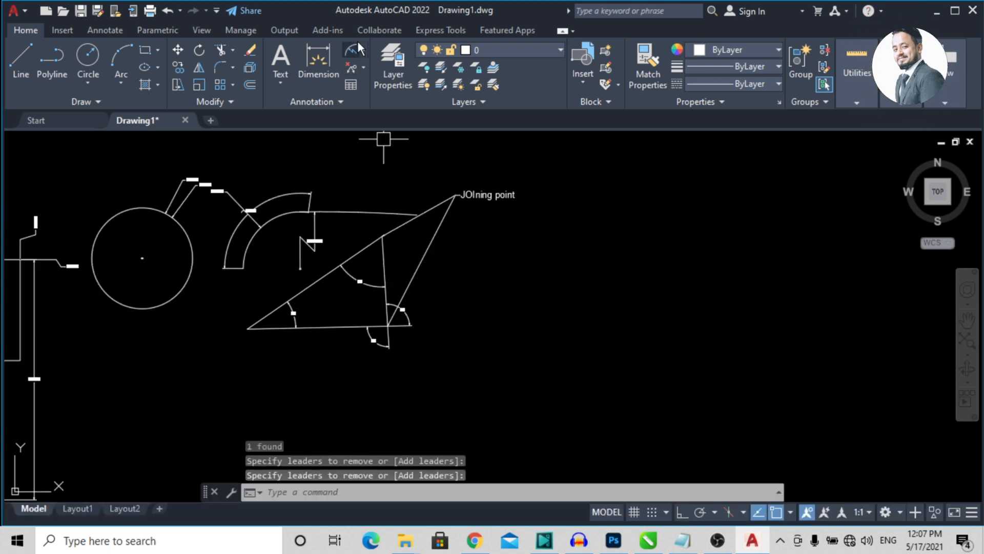
{"action": "left_click", "coordinate": [364, 67]}
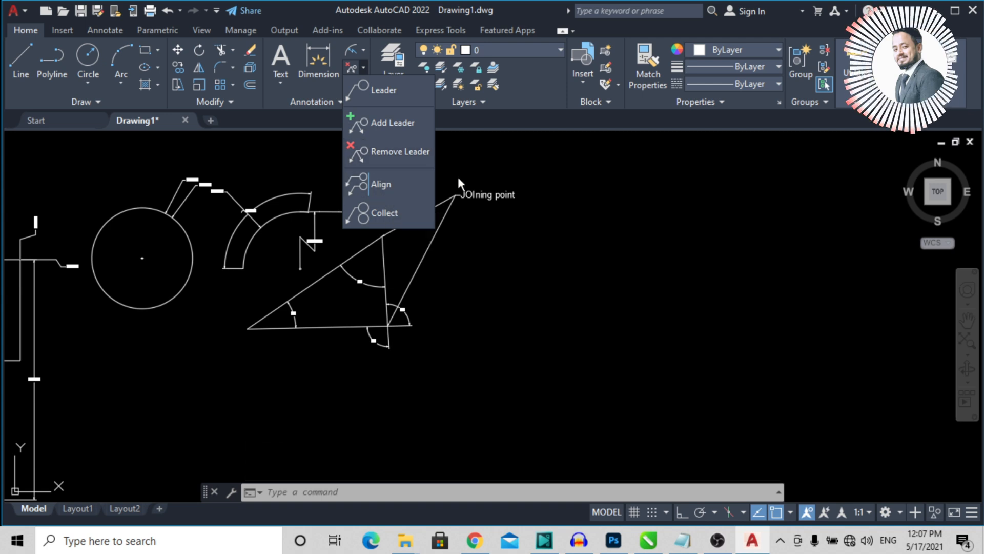
{"action": "left_click", "coordinate": [518, 204]}
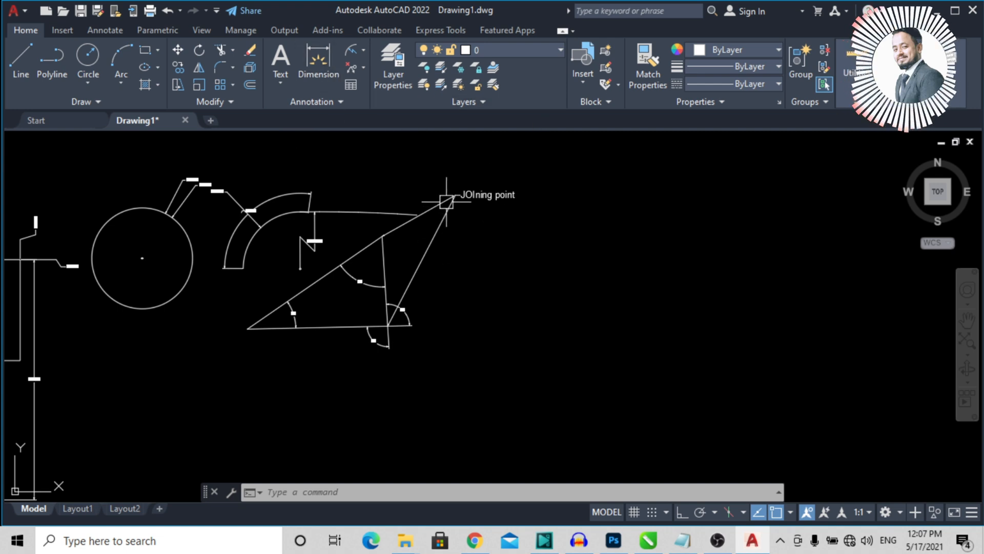
{"action": "middle_click_drag", "start_coordinate": [309, 285], "coordinate": [495, 277]}
{"action": "middle_click_drag", "start_coordinate": [251, 199], "coordinate": [370, 174]}
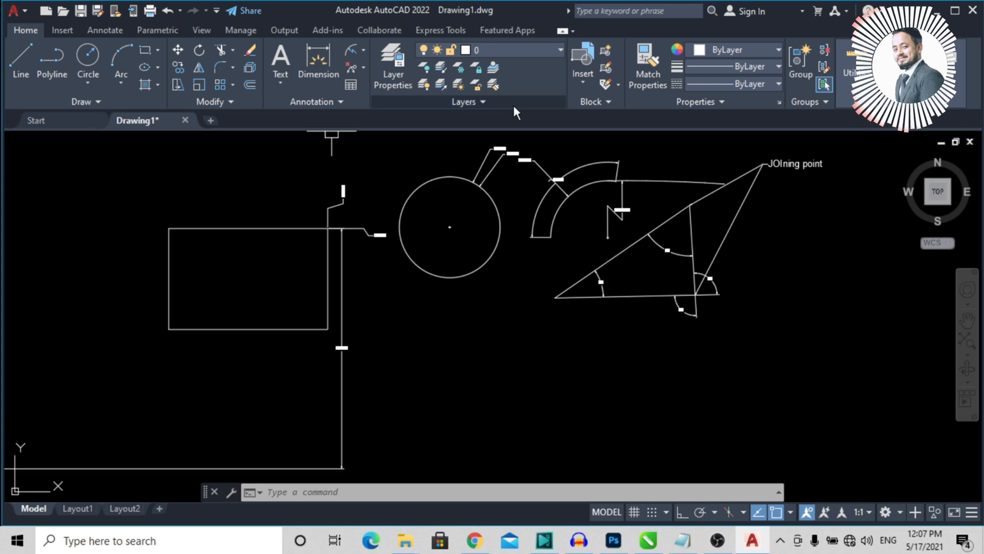
{"action": "middle_click_drag", "start_coordinate": [500, 228], "coordinate": [420, 224]}
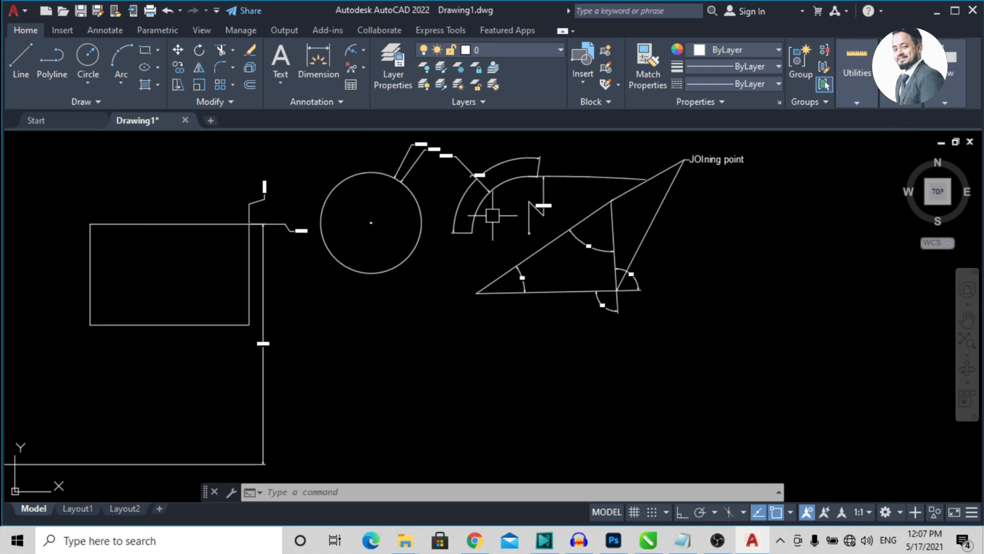